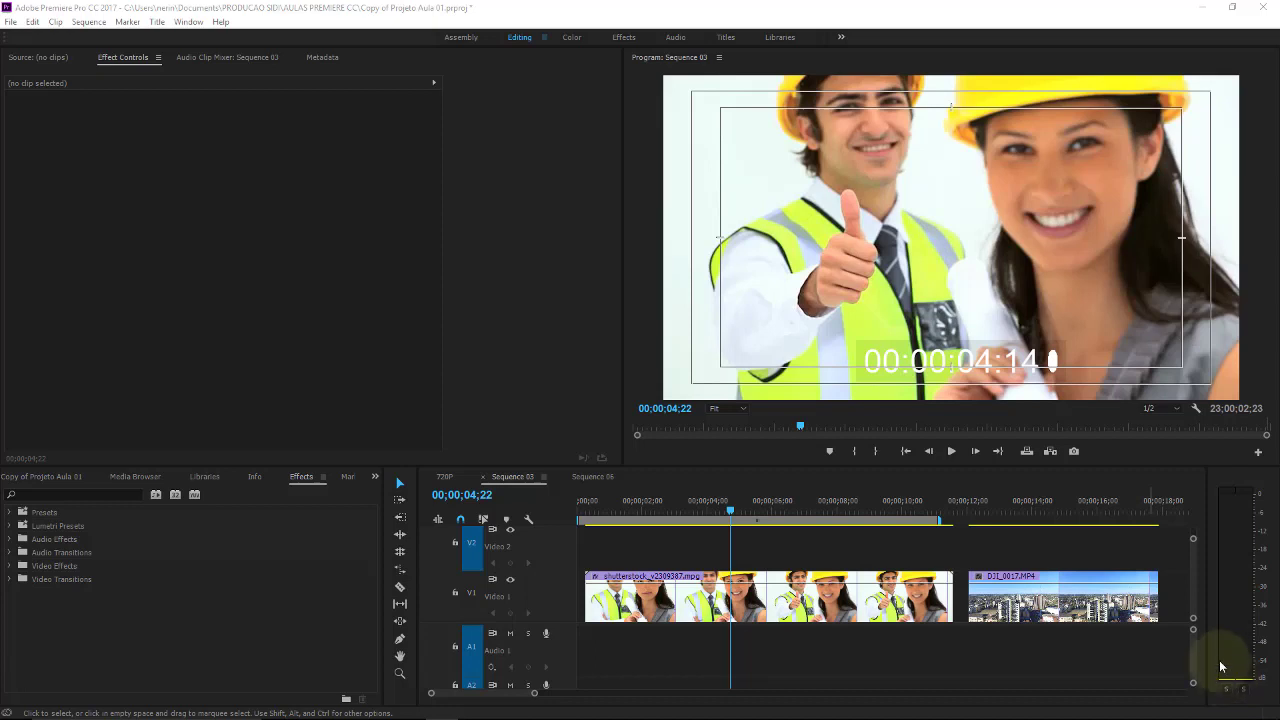
- Step the playhead back one frame and zoom the Sequence 03 timeline out to fit both clips
left_click(10, 24)
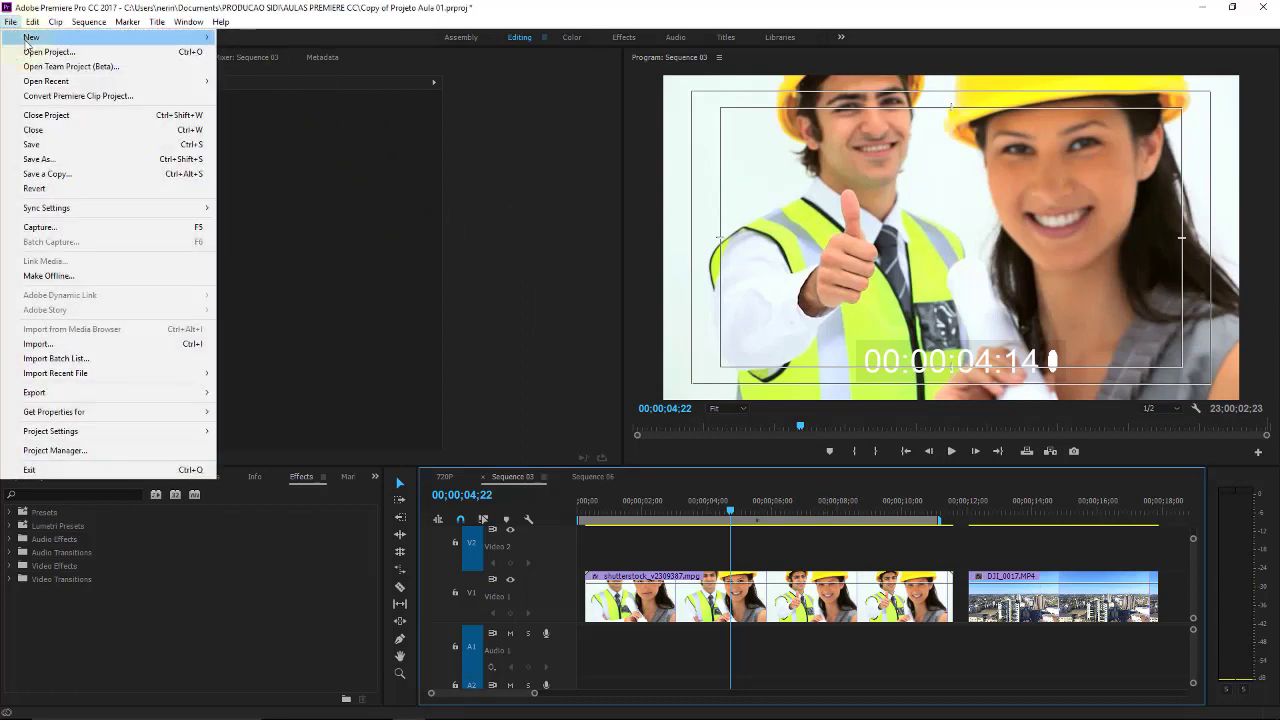
mouse_move(60, 37)
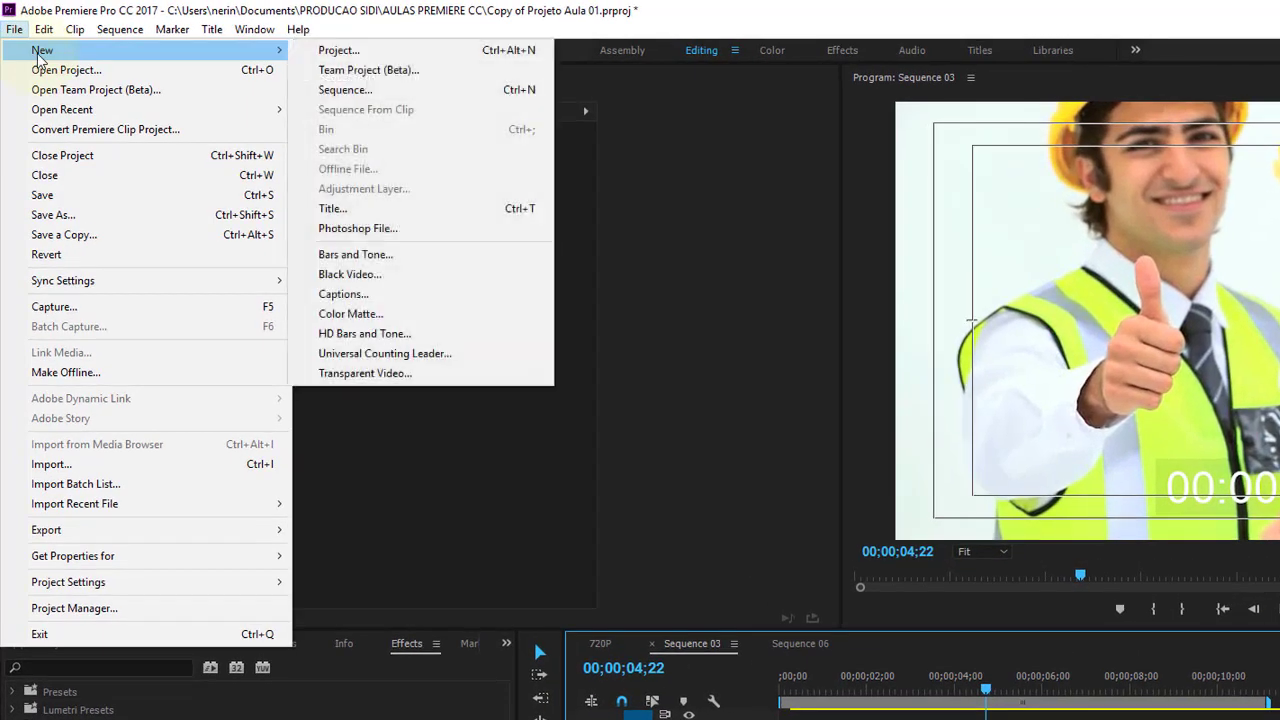
left_click(1045, 700)
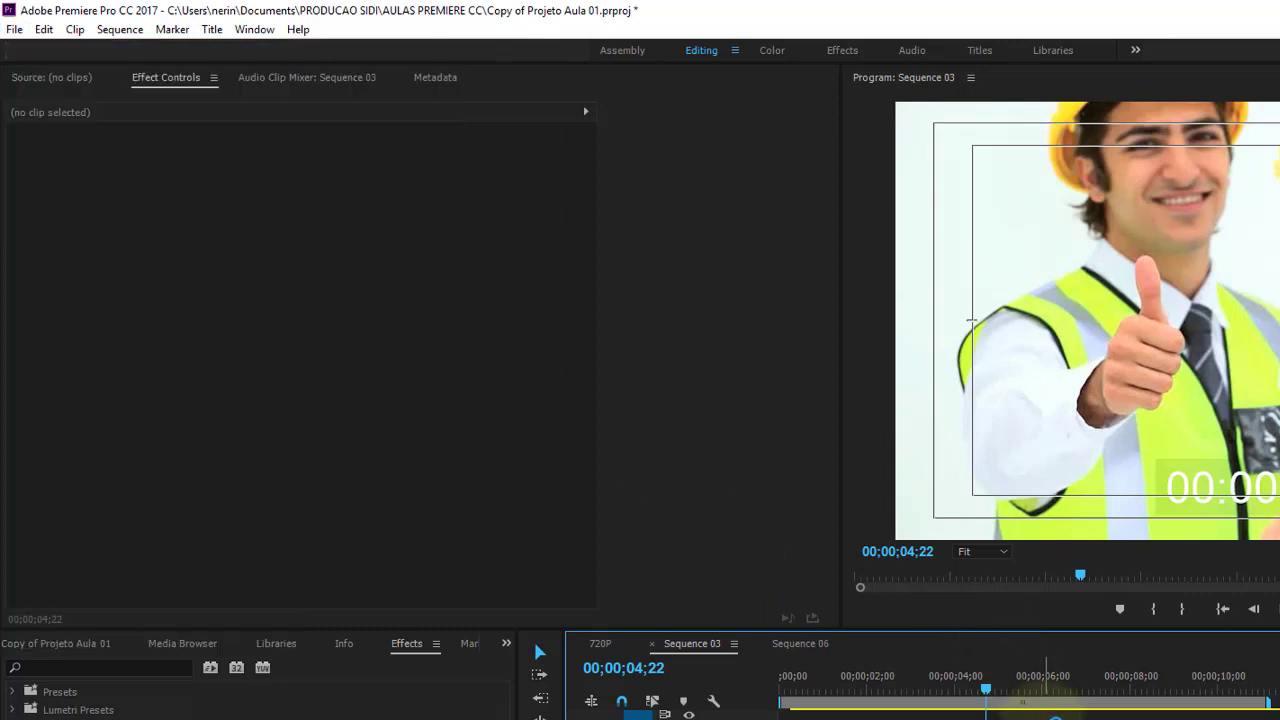
left_click(985, 692)
key("minus")
key("minus")
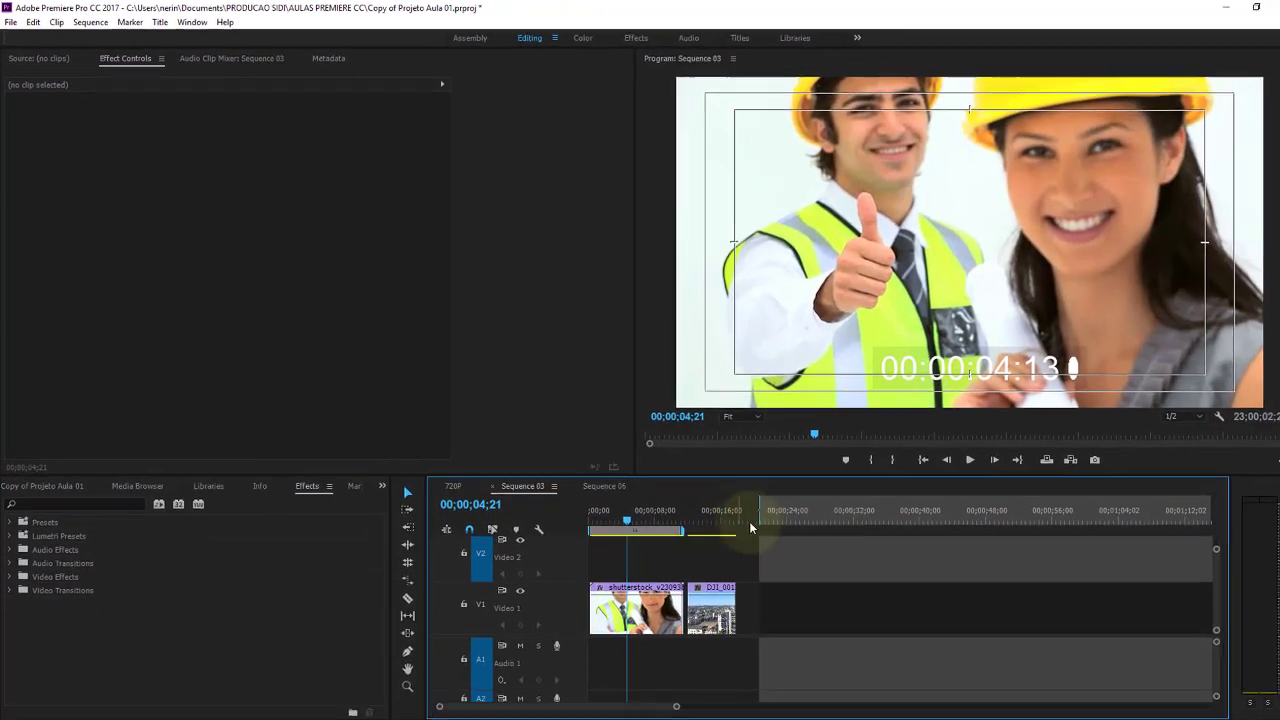
- Scale the construction-worker clip down to 42%
left_click(752, 505)
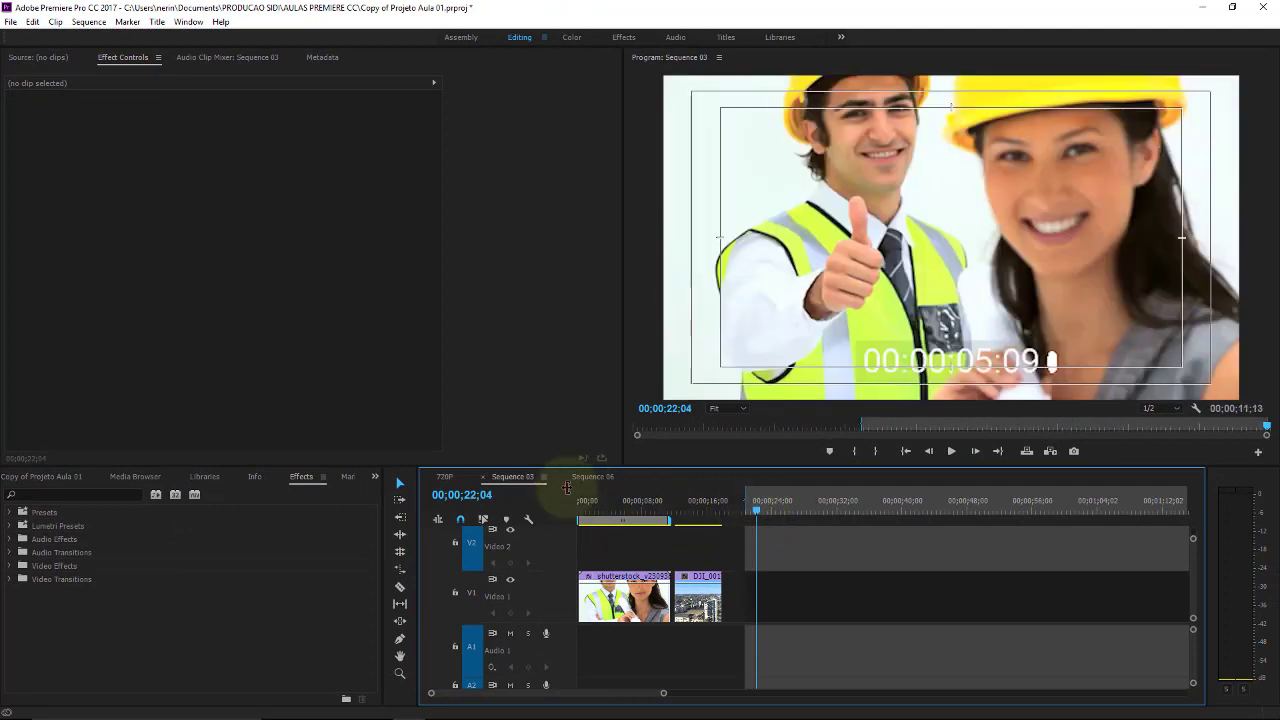
left_click(631, 490)
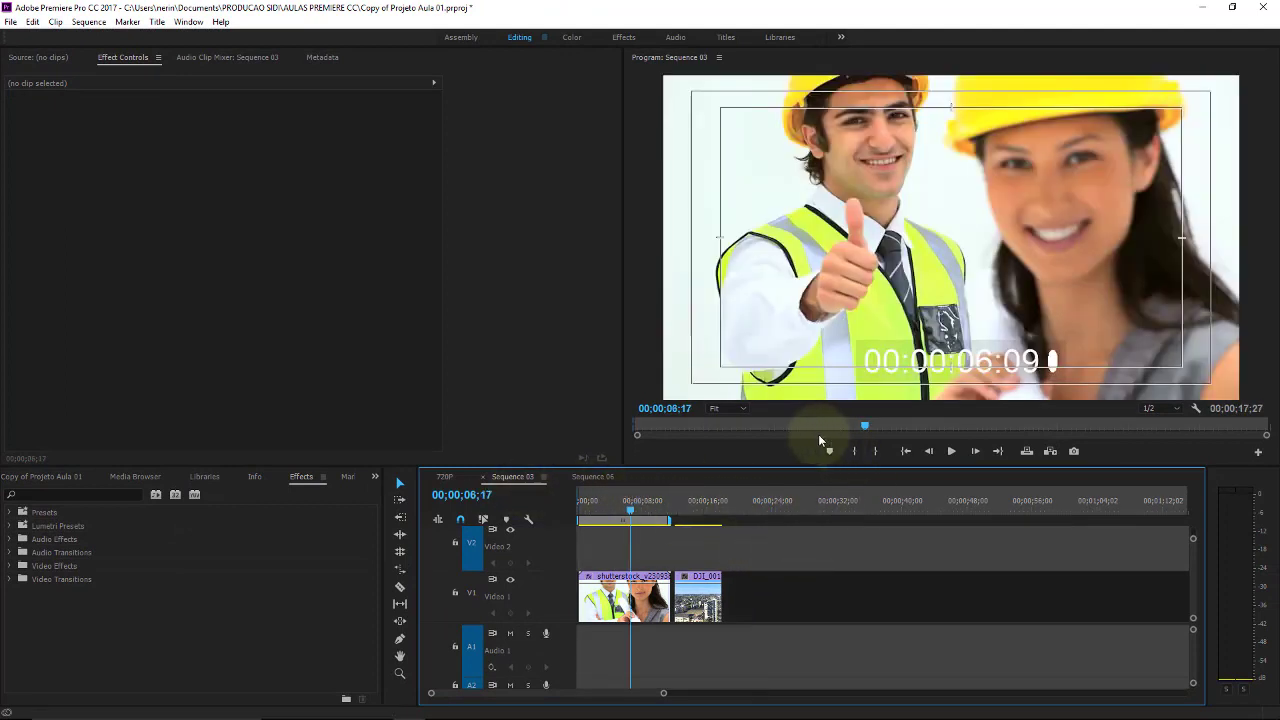
left_click(650, 603)
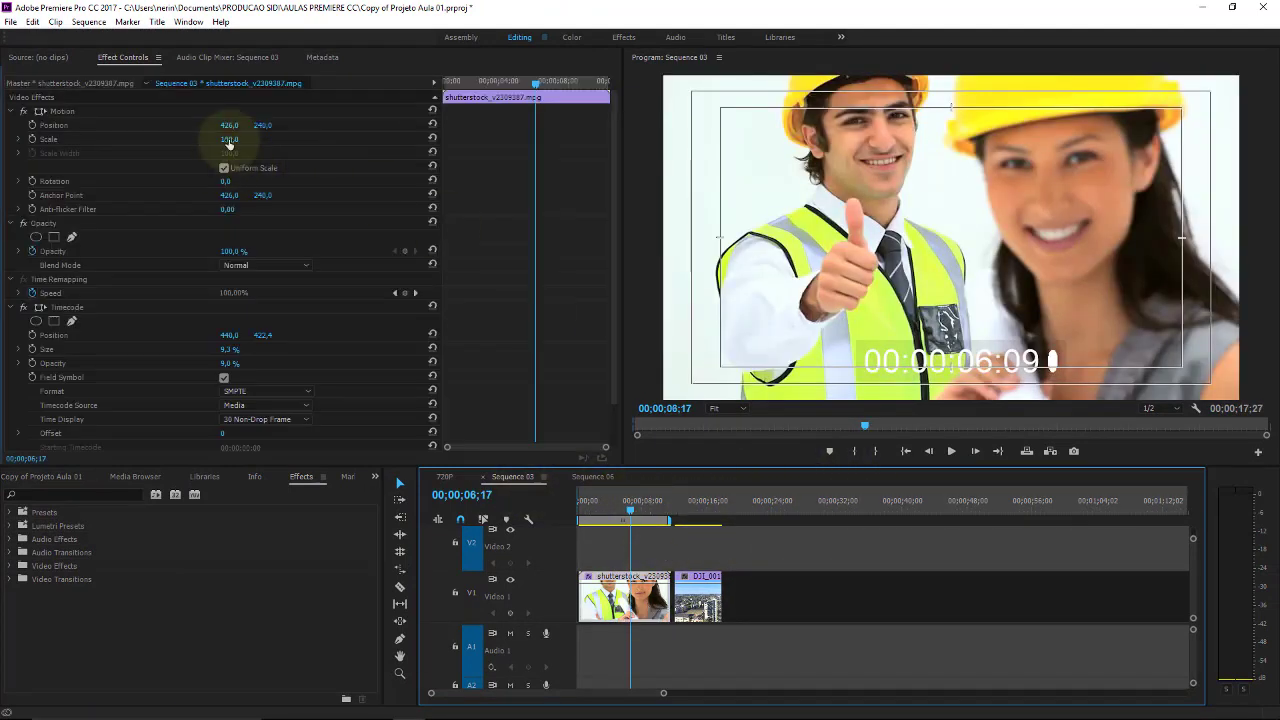
left_click_drag(229, 143, 186, 149)
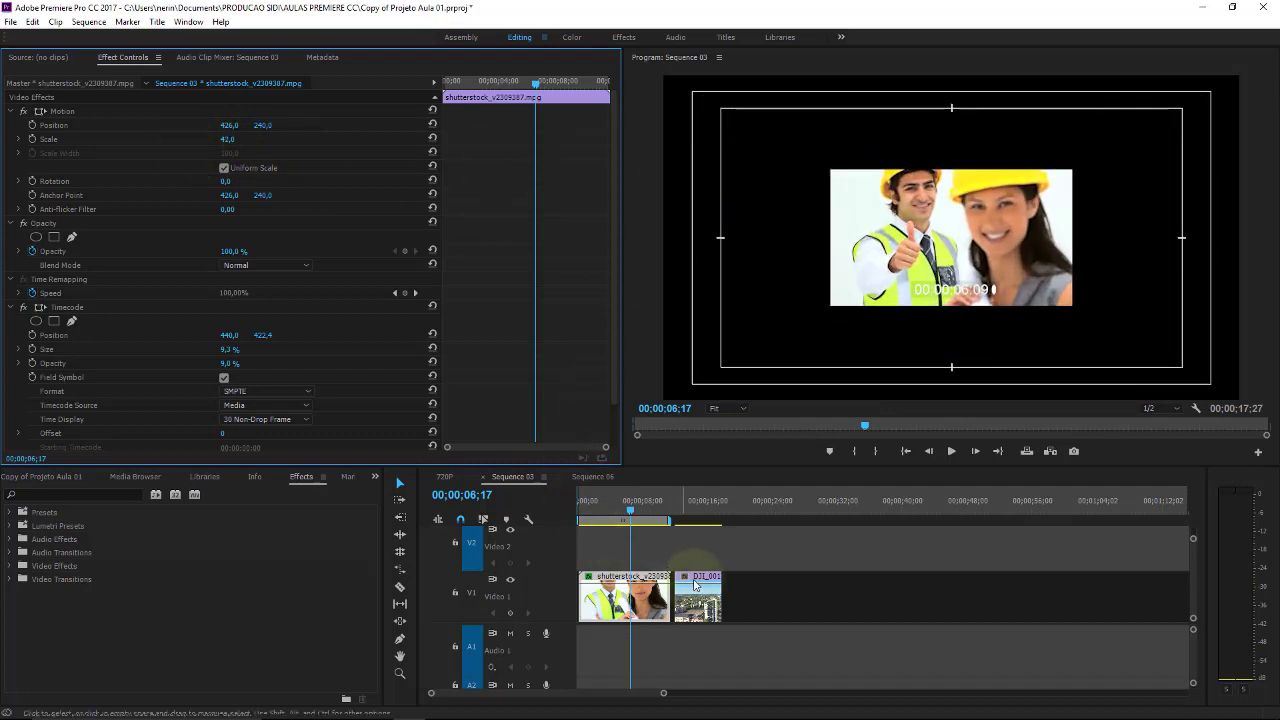
- Shrink the DJI city clip to a small centred frame and select both V1 clips
left_click(692, 500)
left_click(698, 605)
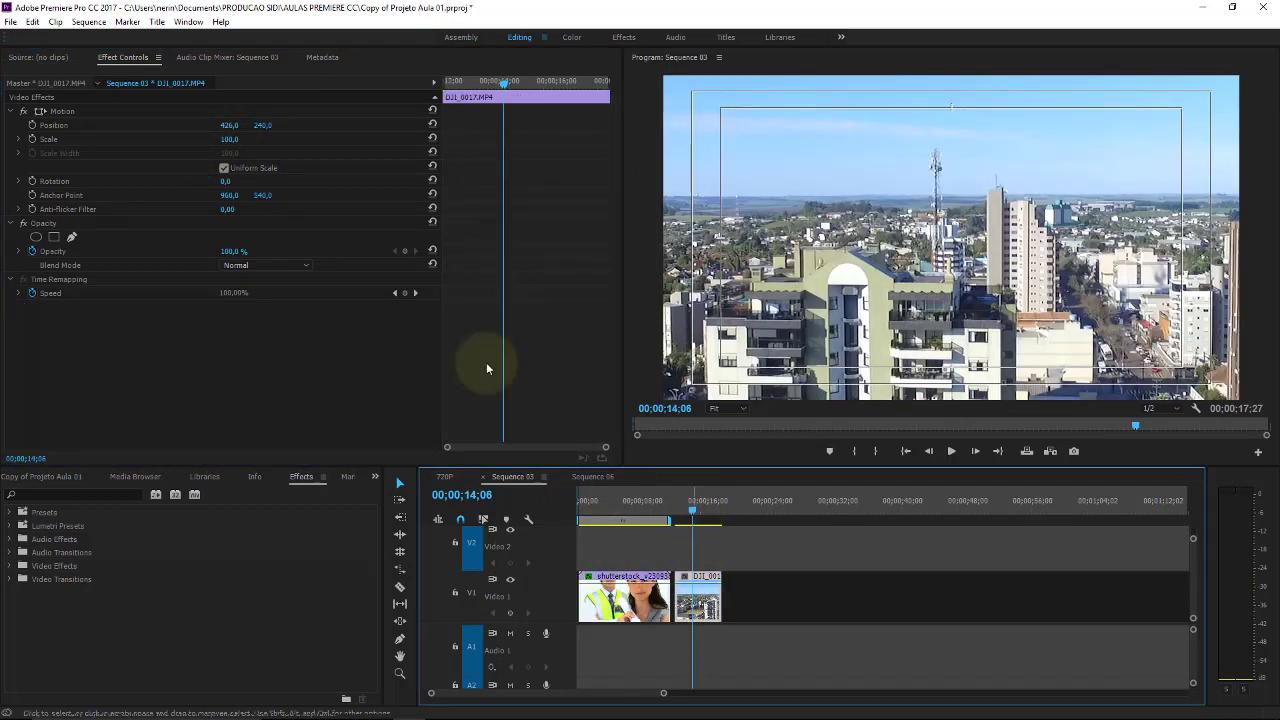
left_click_drag(230, 142, 155, 140)
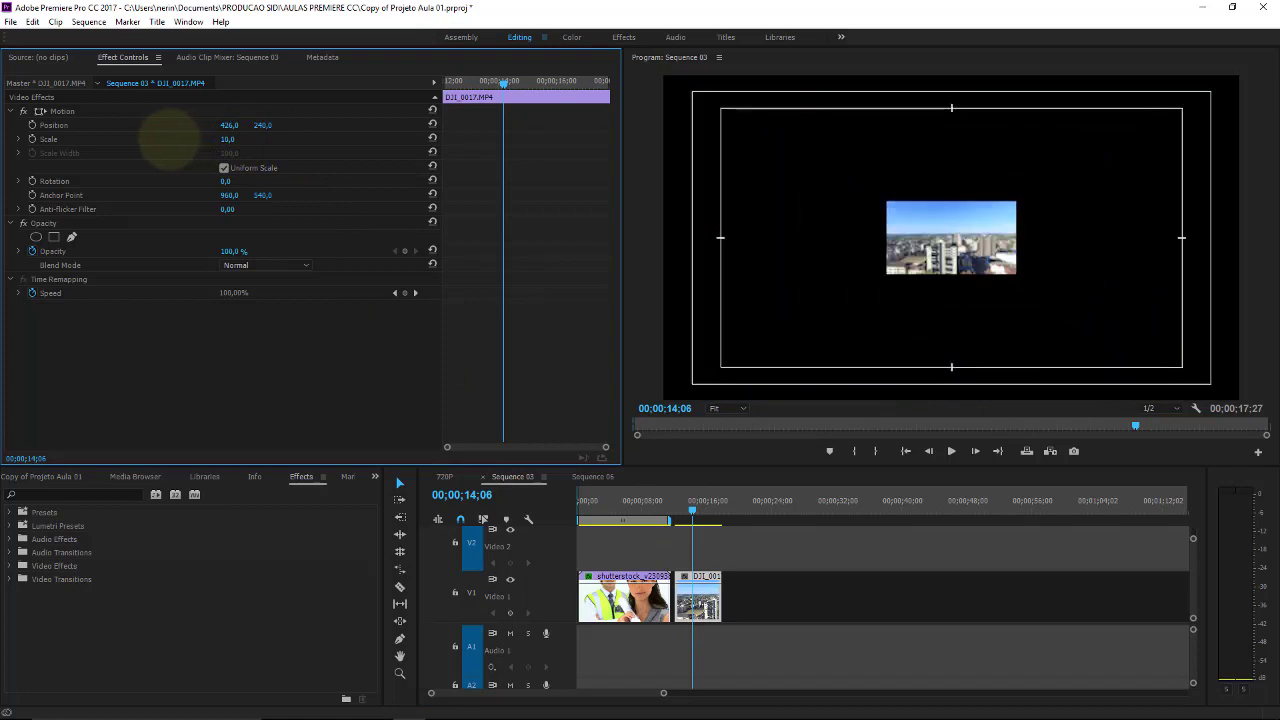
mouse_move(724, 537)
left_mouse_down()
mouse_move(628, 598)
mouse_move(618, 540)
left_mouse_up()
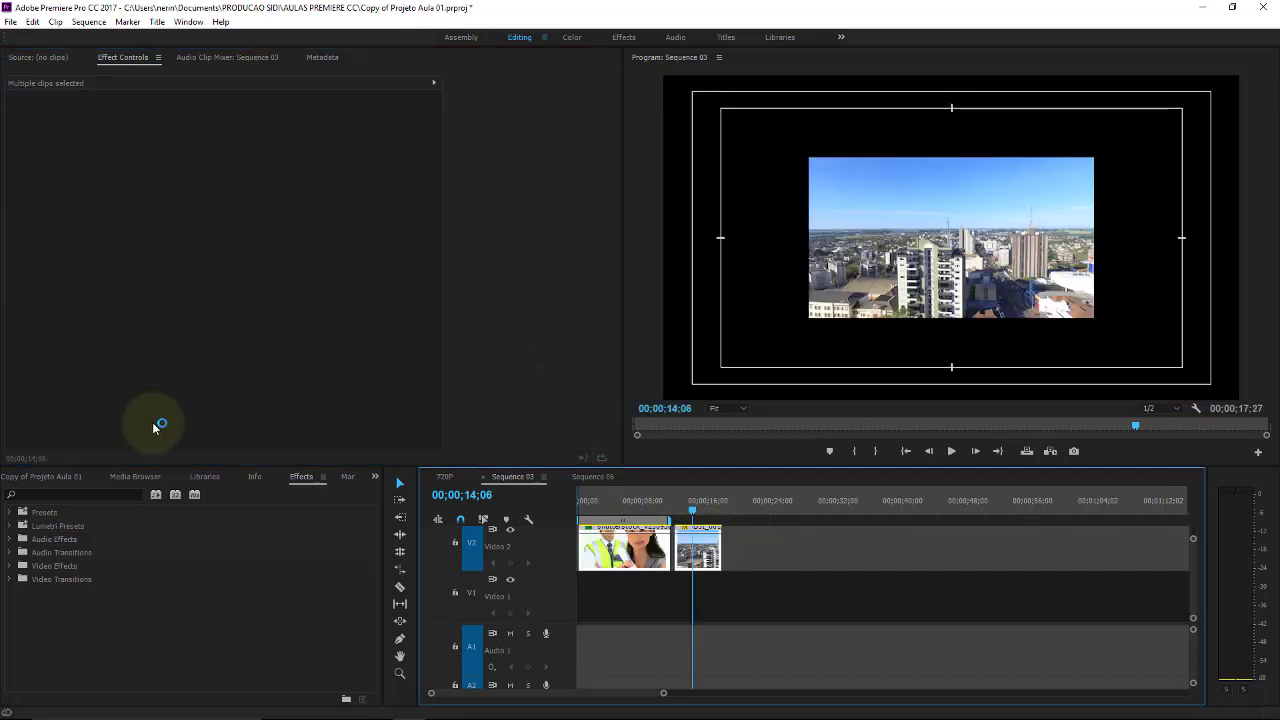
left_click(86, 481)
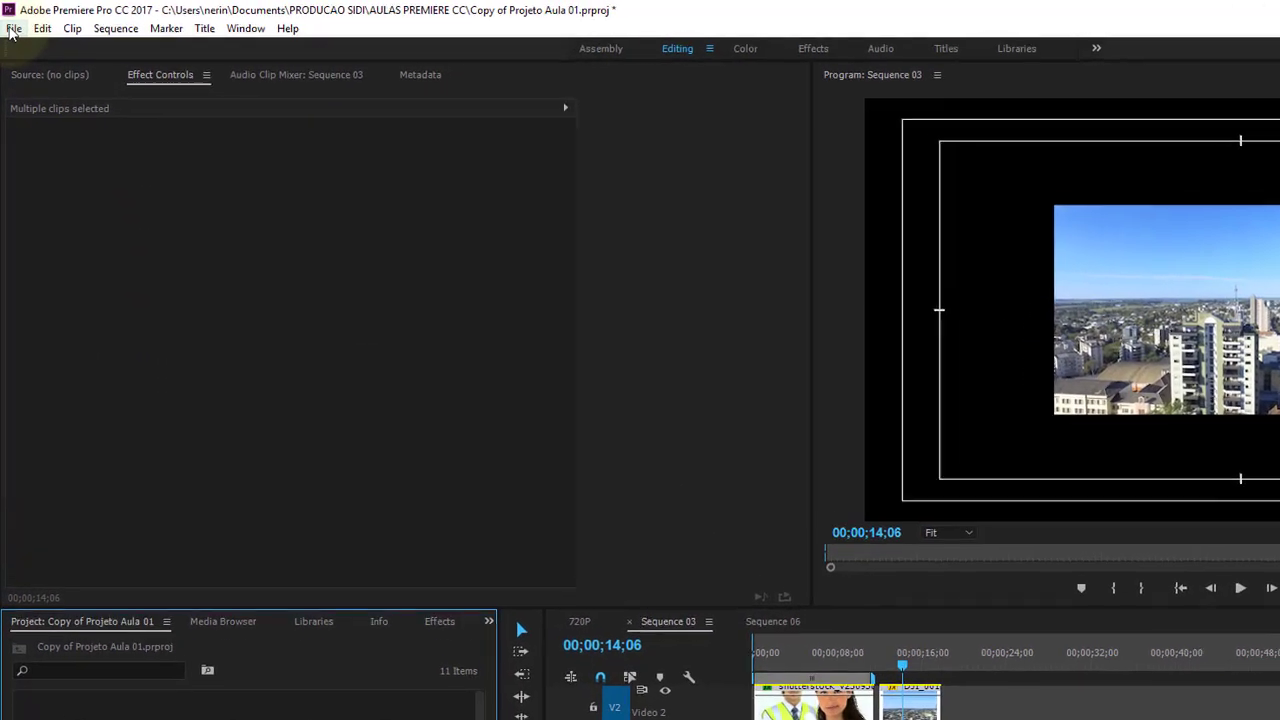
- Dismiss the New Color Matte dialog unused and switch to the Sequence 06 timeline
left_click(10, 21)
left_click(43, 28)
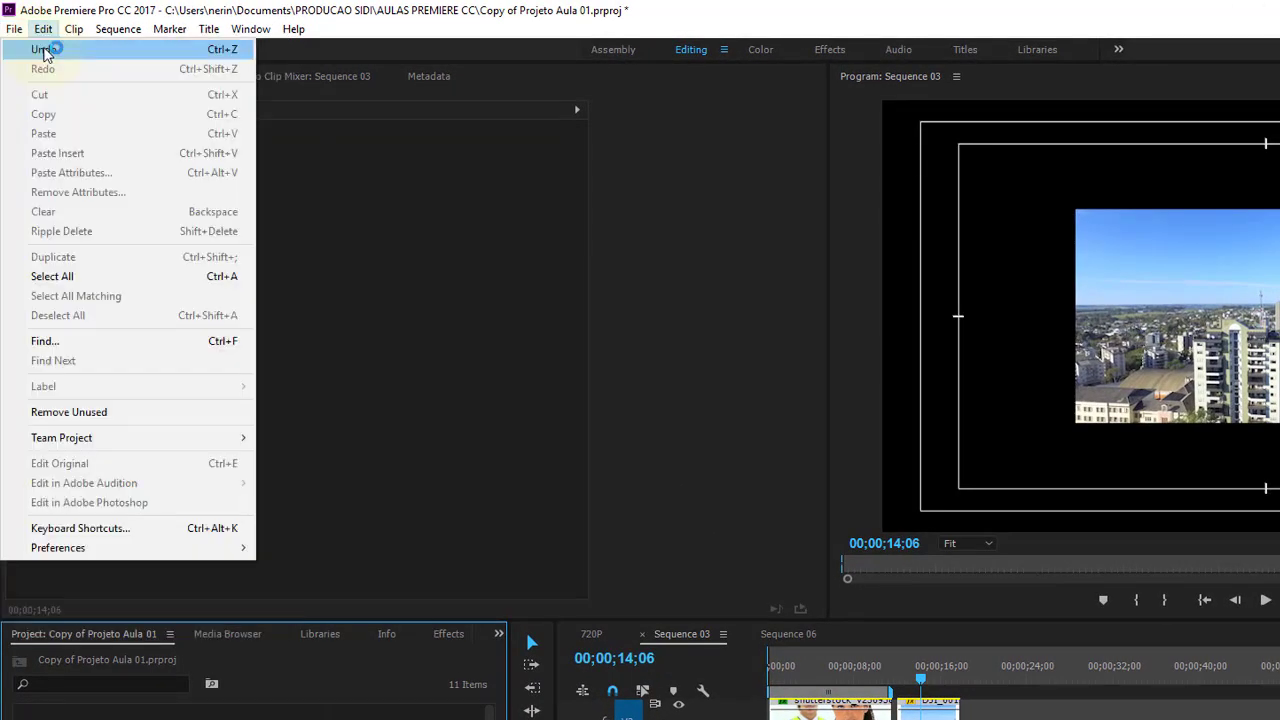
mouse_move(112, 55)
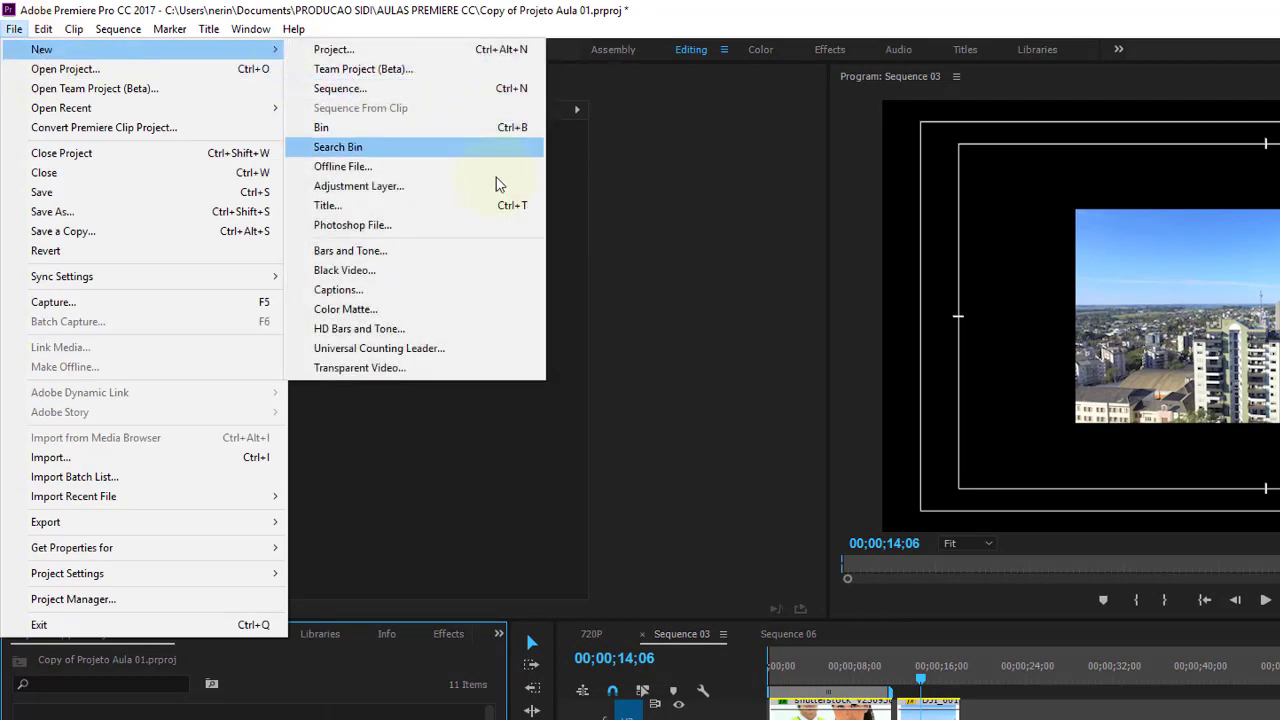
left_click(475, 316)
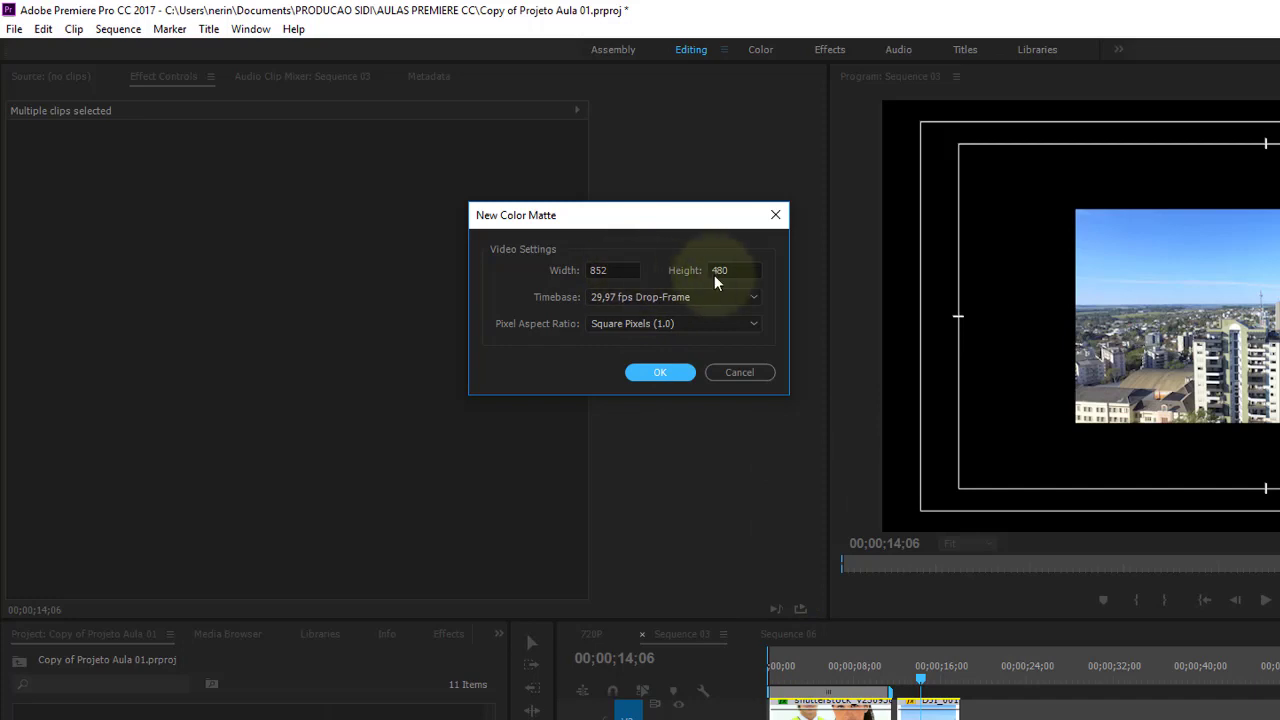
left_click(740, 372)
left_click(788, 640)
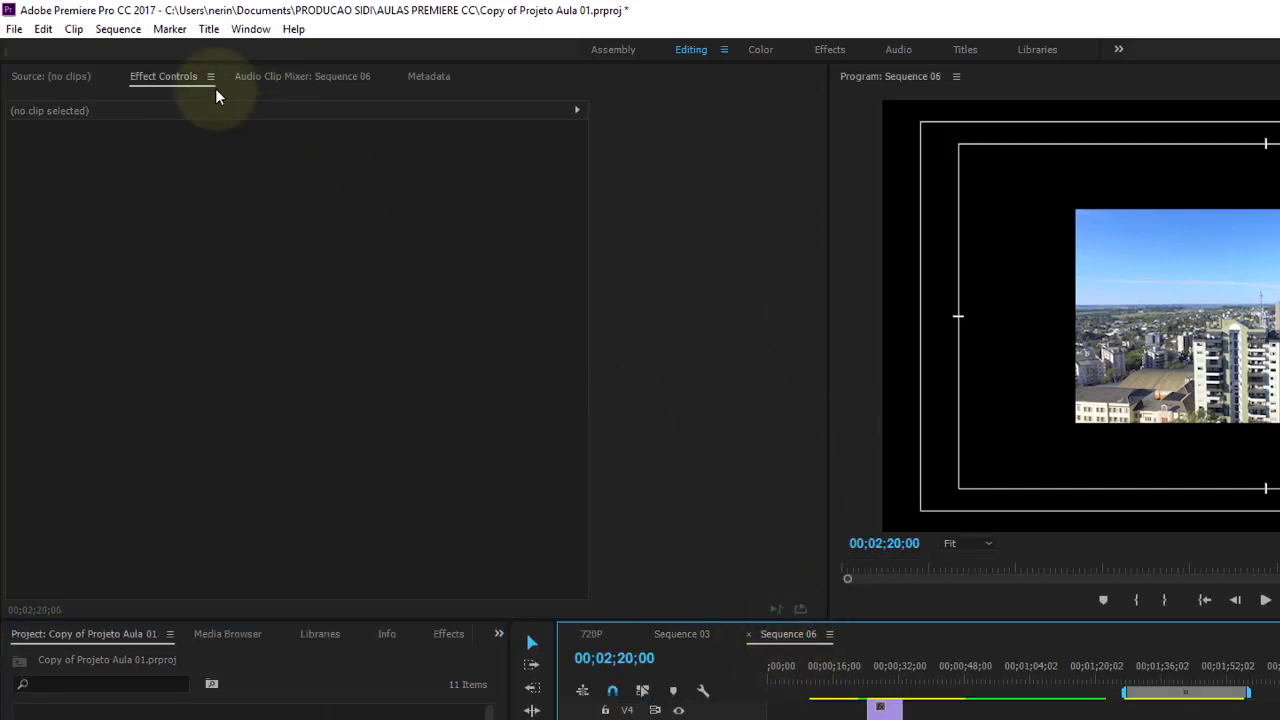
- Review the Sequence 06 settings without changing anything
left_click(118, 29)
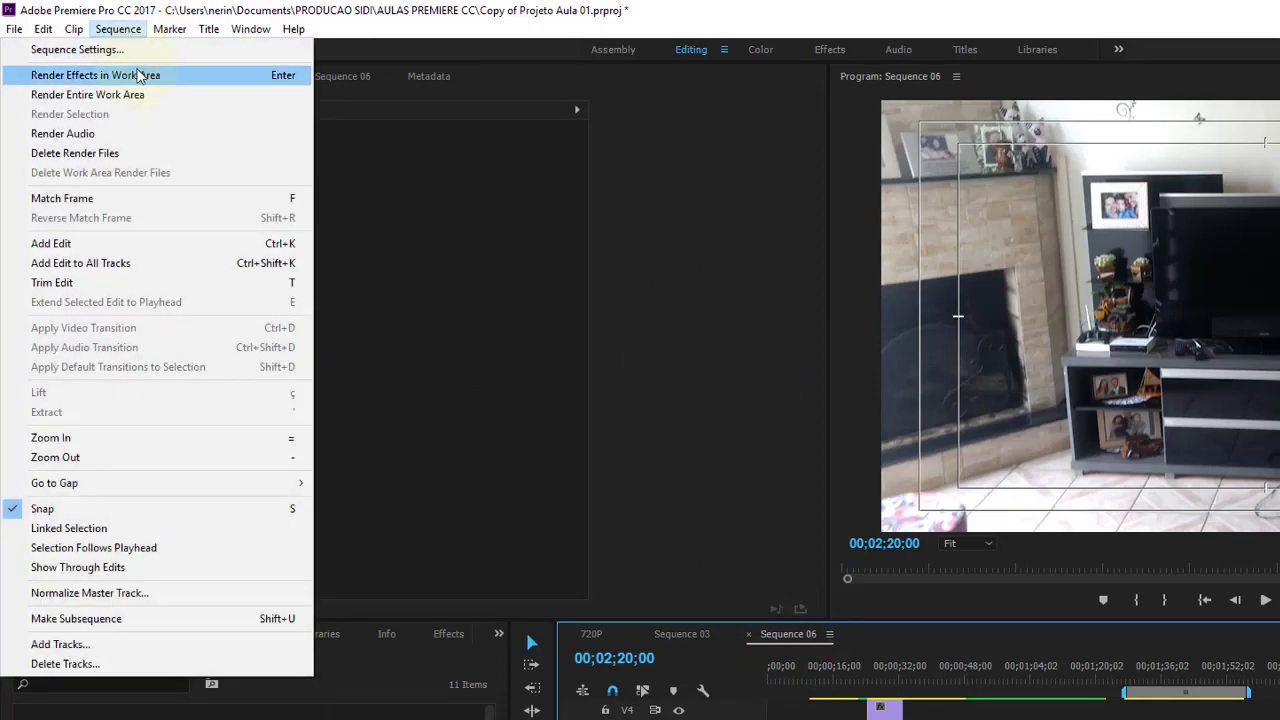
left_click(137, 50)
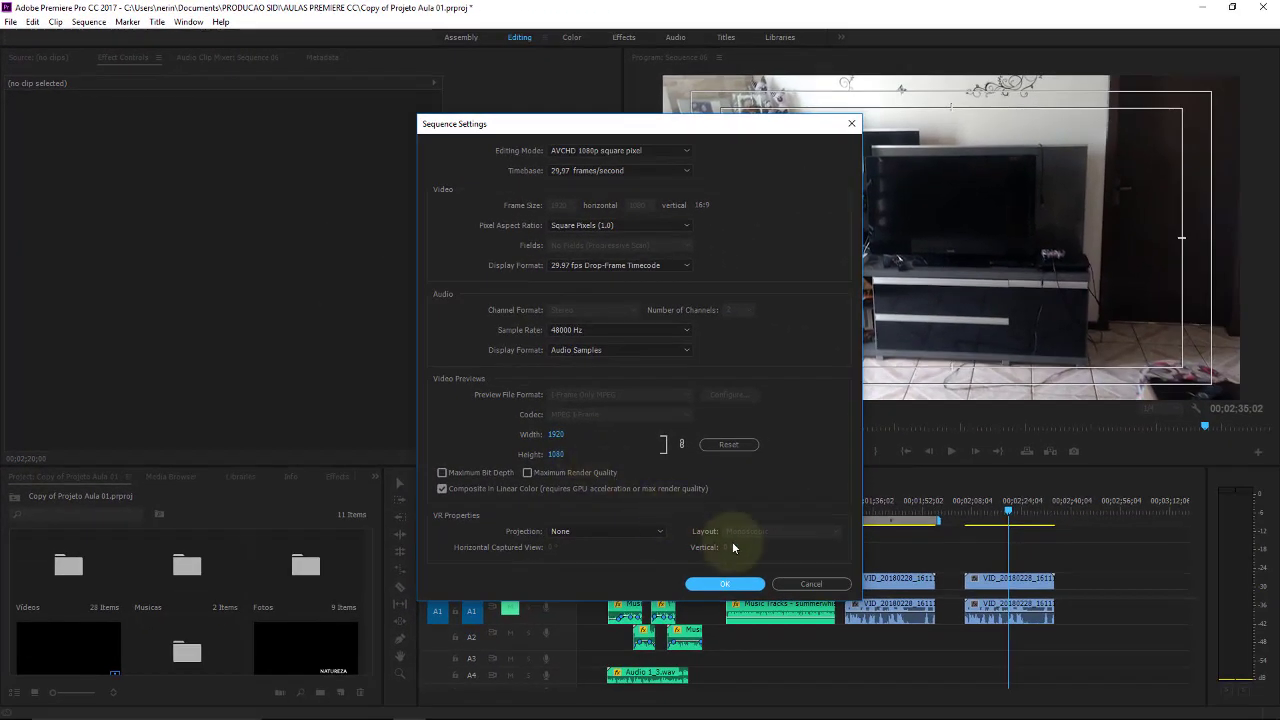
left_click(813, 585)
- Delete the final VID_20180228 video and audio clip pair at the sequence end
left_click(1063, 505)
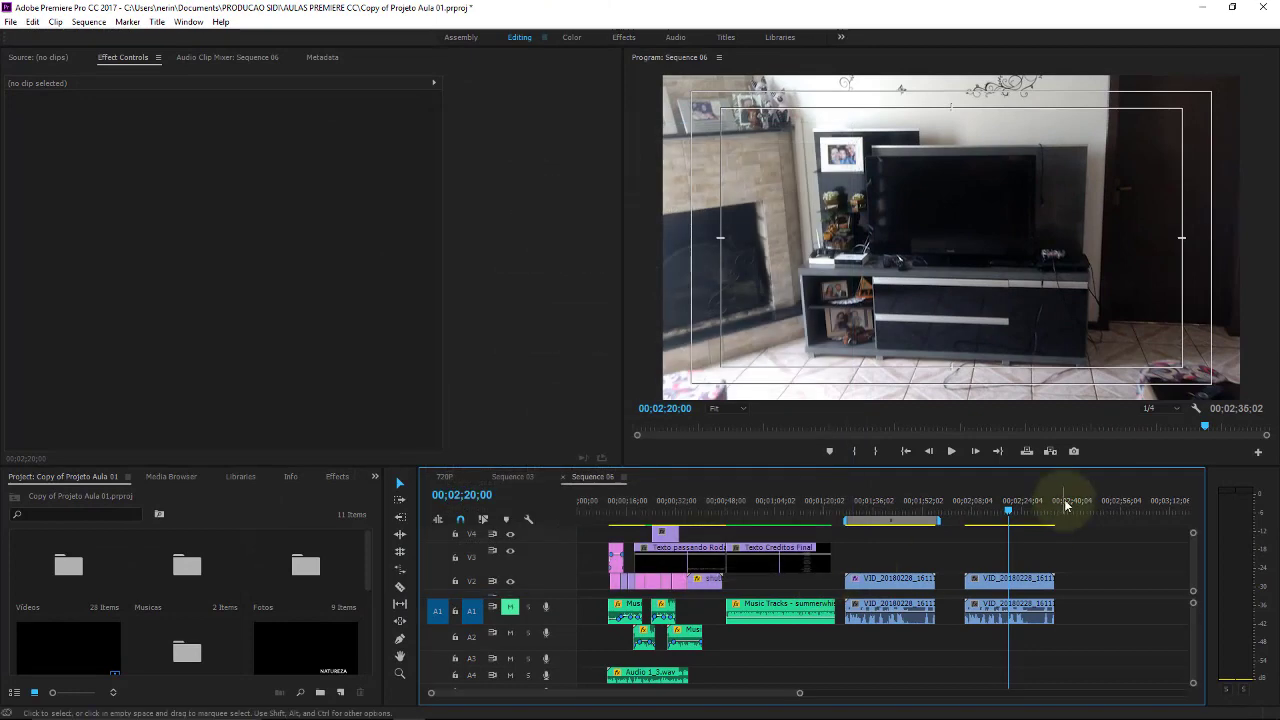
left_click_drag(1063, 505, 1051, 505)
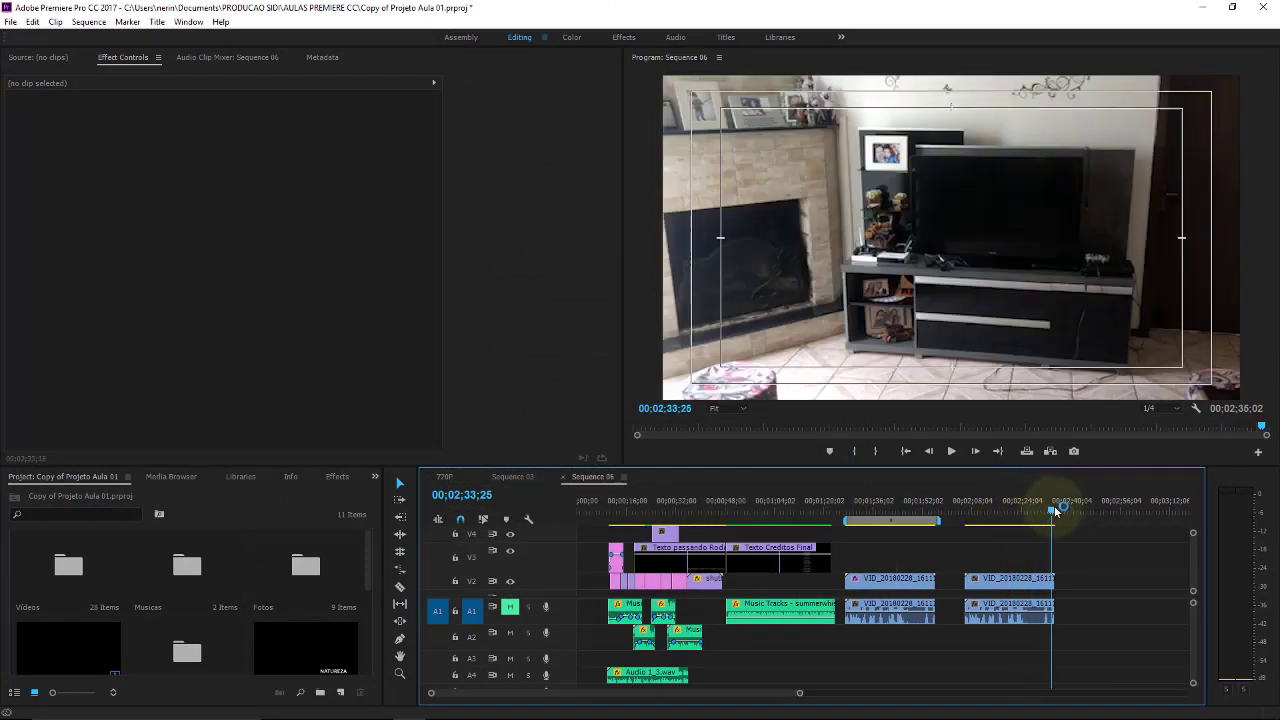
left_click(1000, 610)
key("Delete")
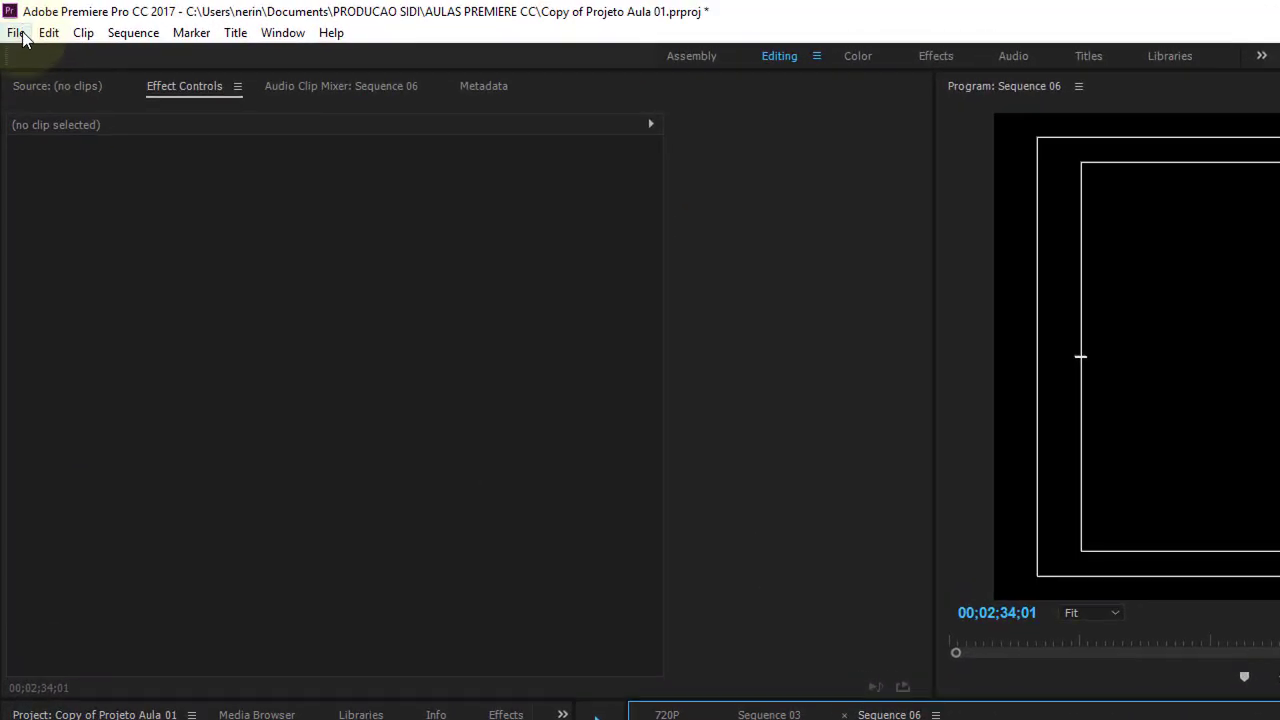
- Create a new color matte and accept its 1920×1080 settings
left_click(13, 23)
mouse_move(80, 57)
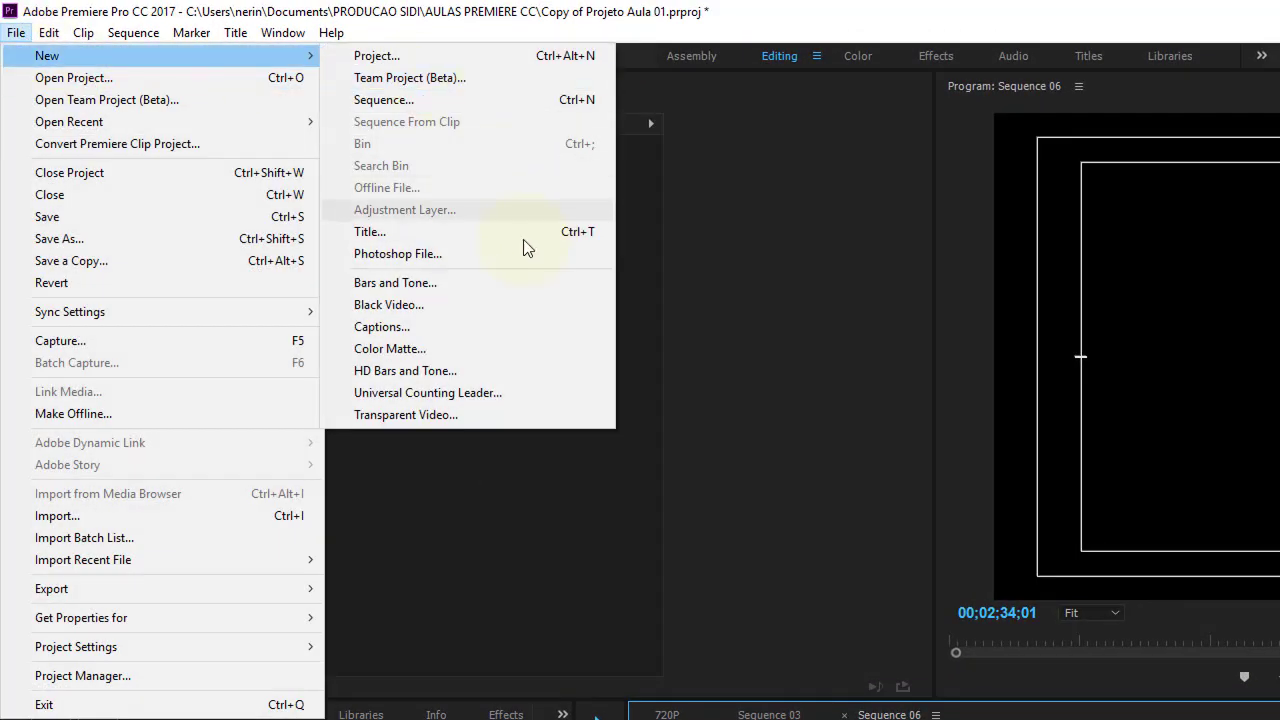
left_click(513, 350)
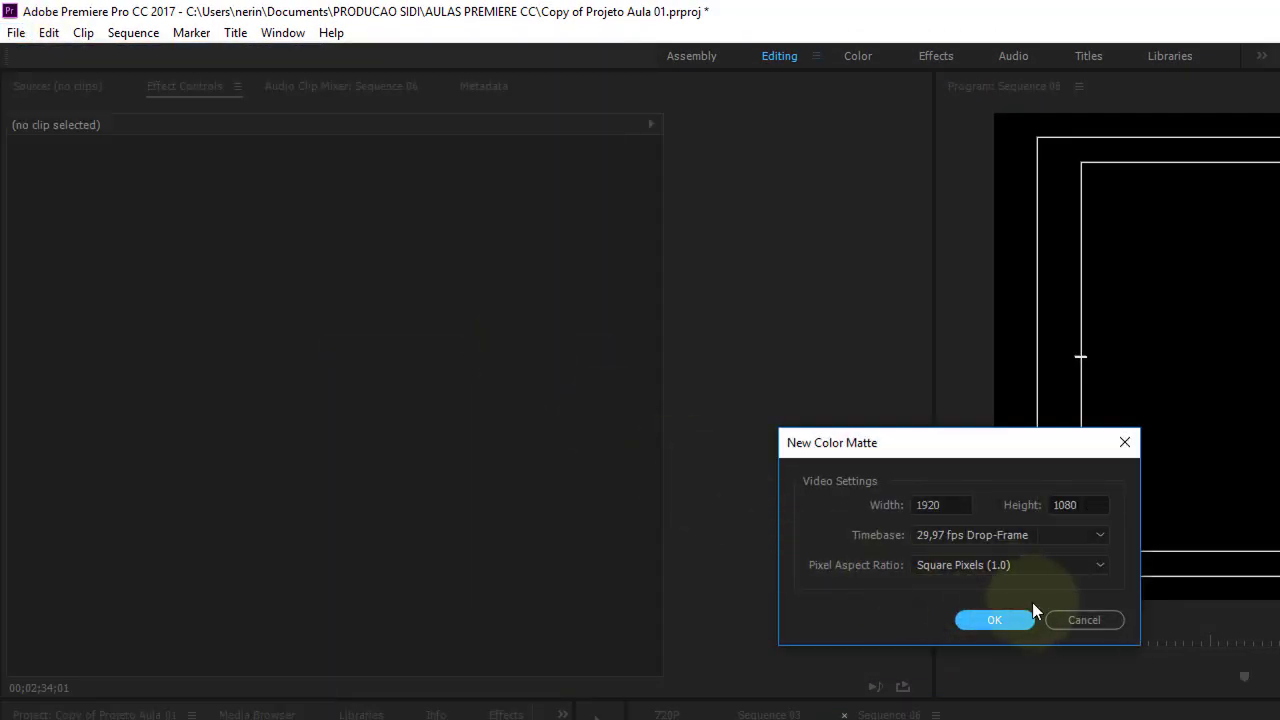
left_click(925, 505)
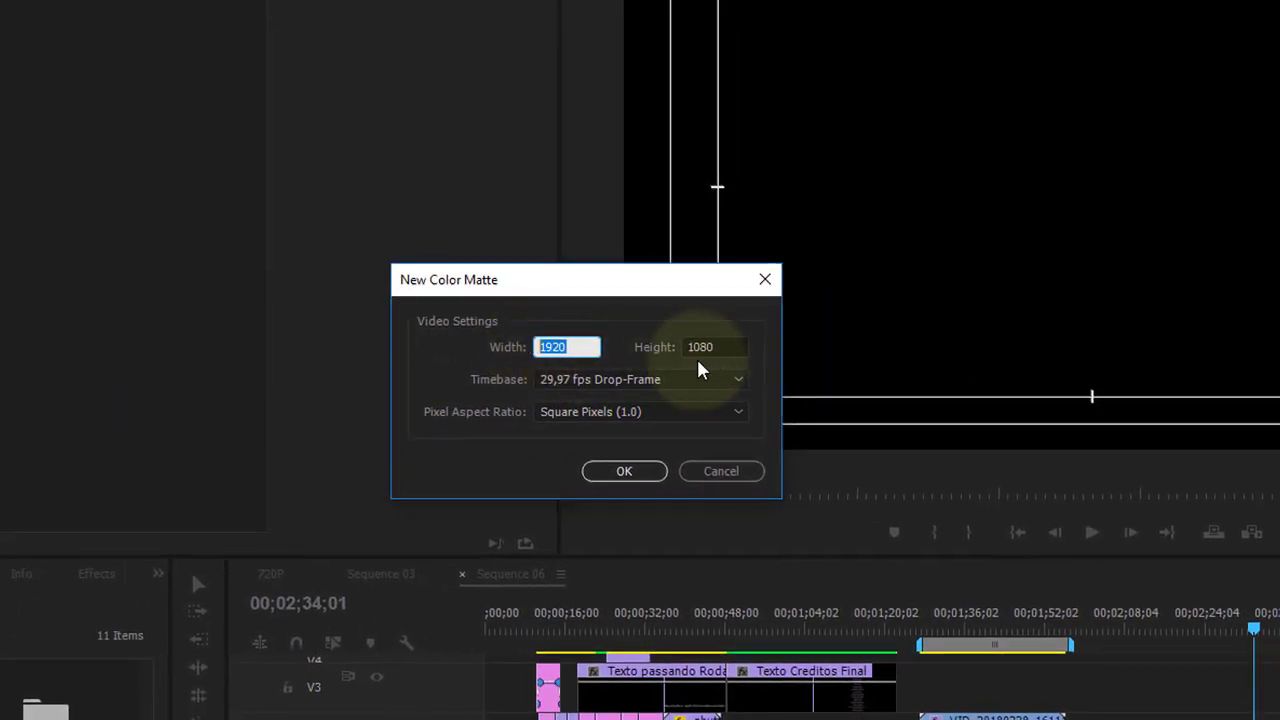
left_click(705, 348)
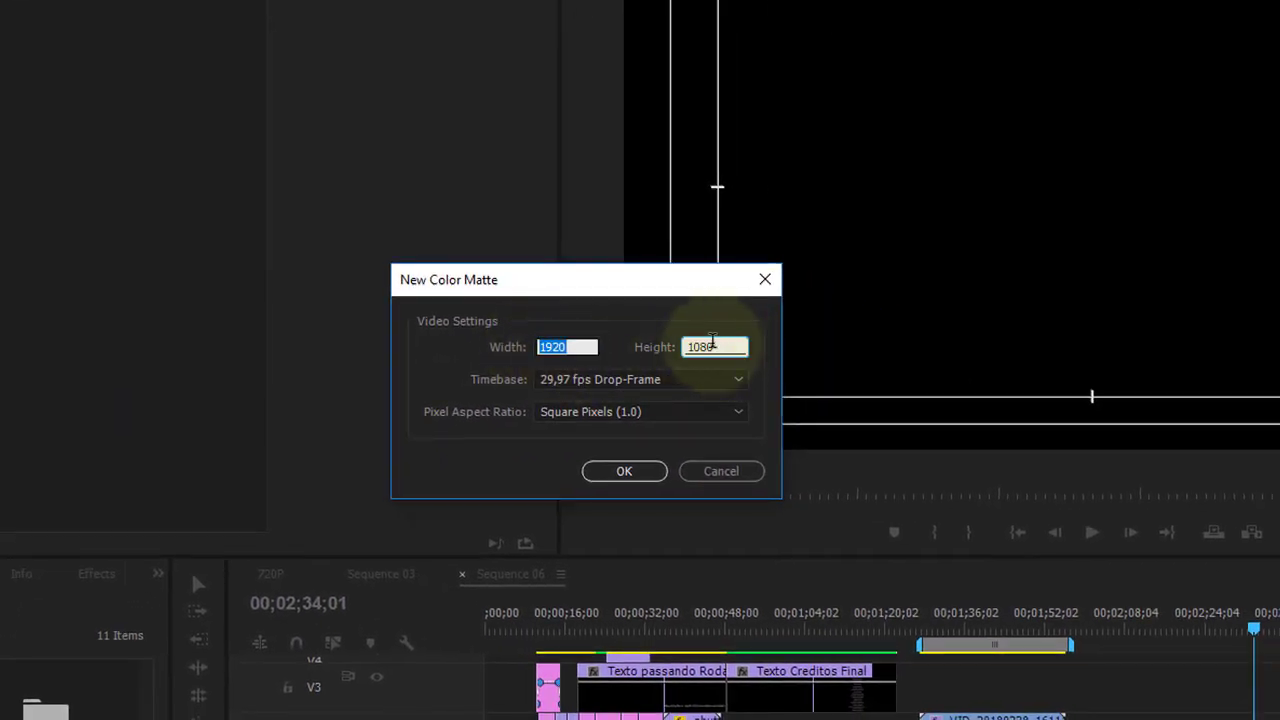
left_click_drag(480, 224, 397, 202)
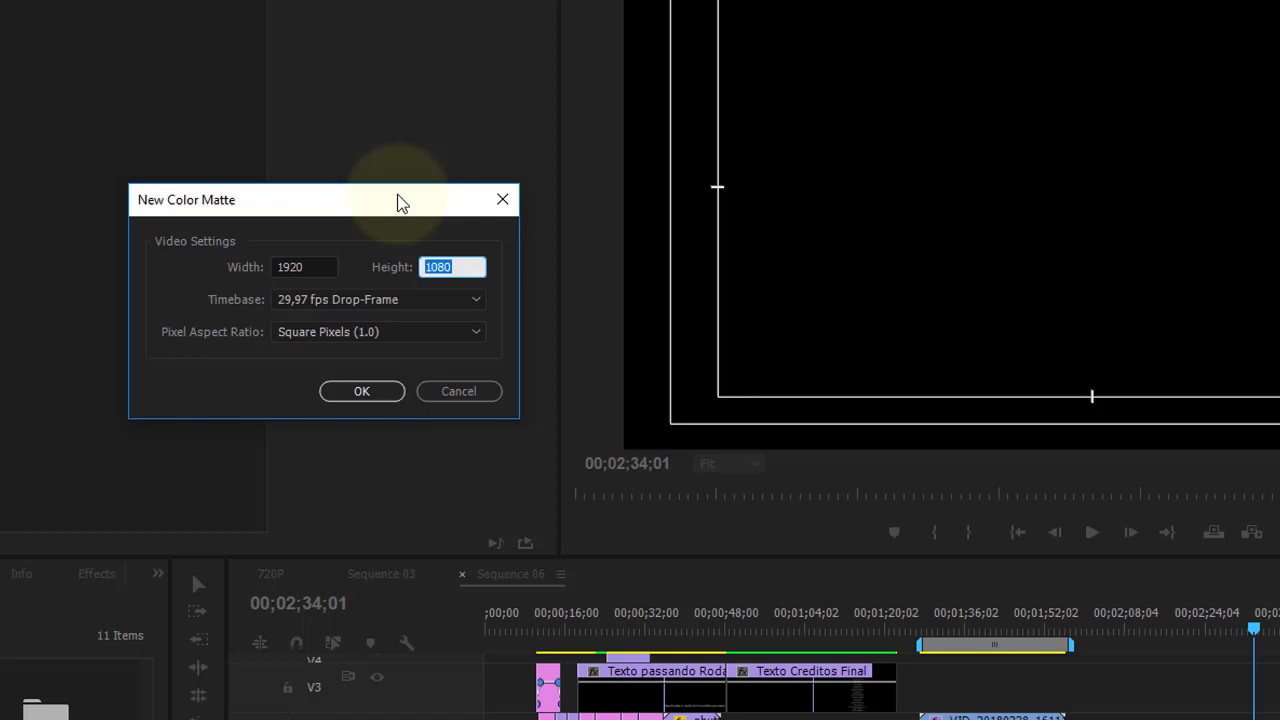
left_click(317, 265)
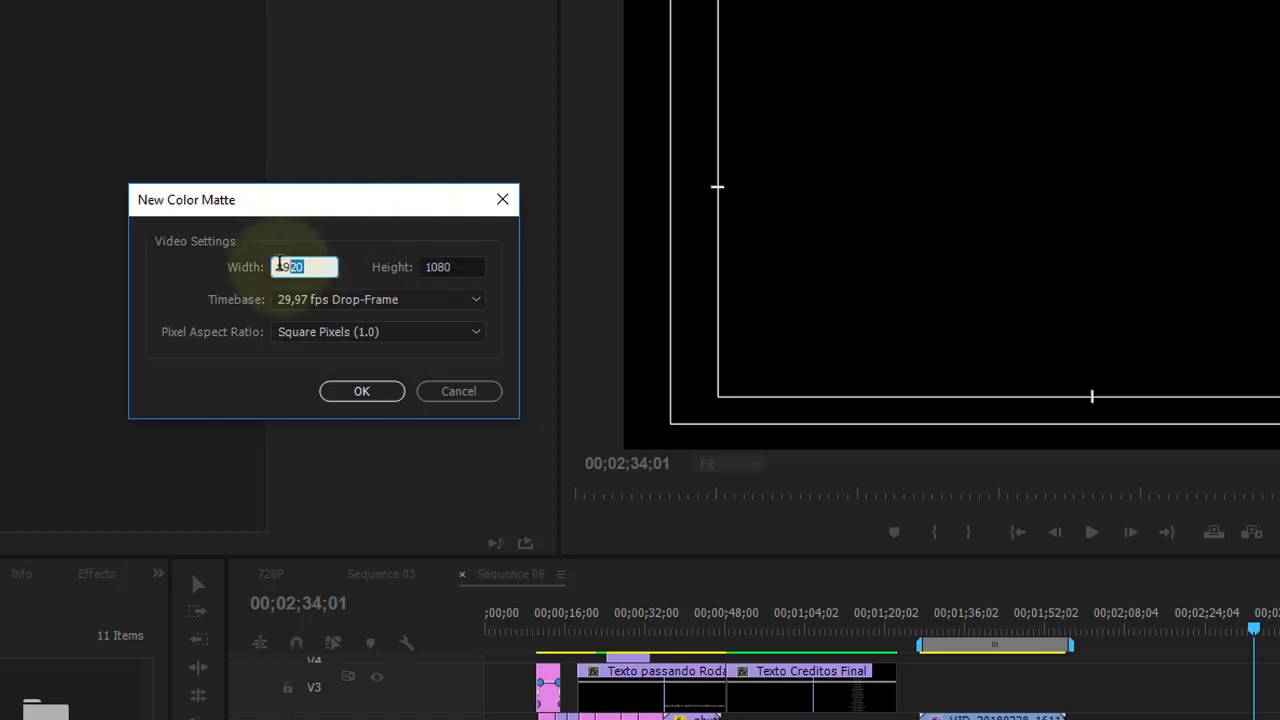
left_click(362, 392)
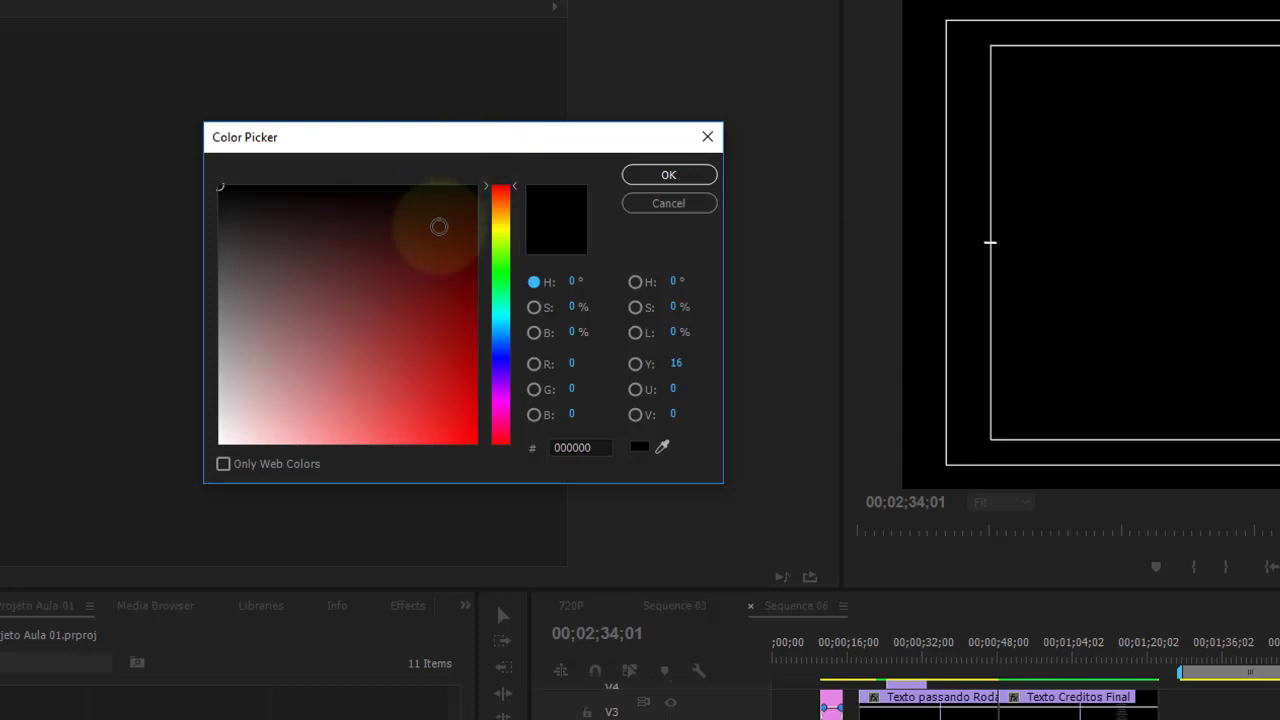
- Preview the Color Picker field in each colour mode, then return to hue
left_click_drag(457, 266, 468, 281)
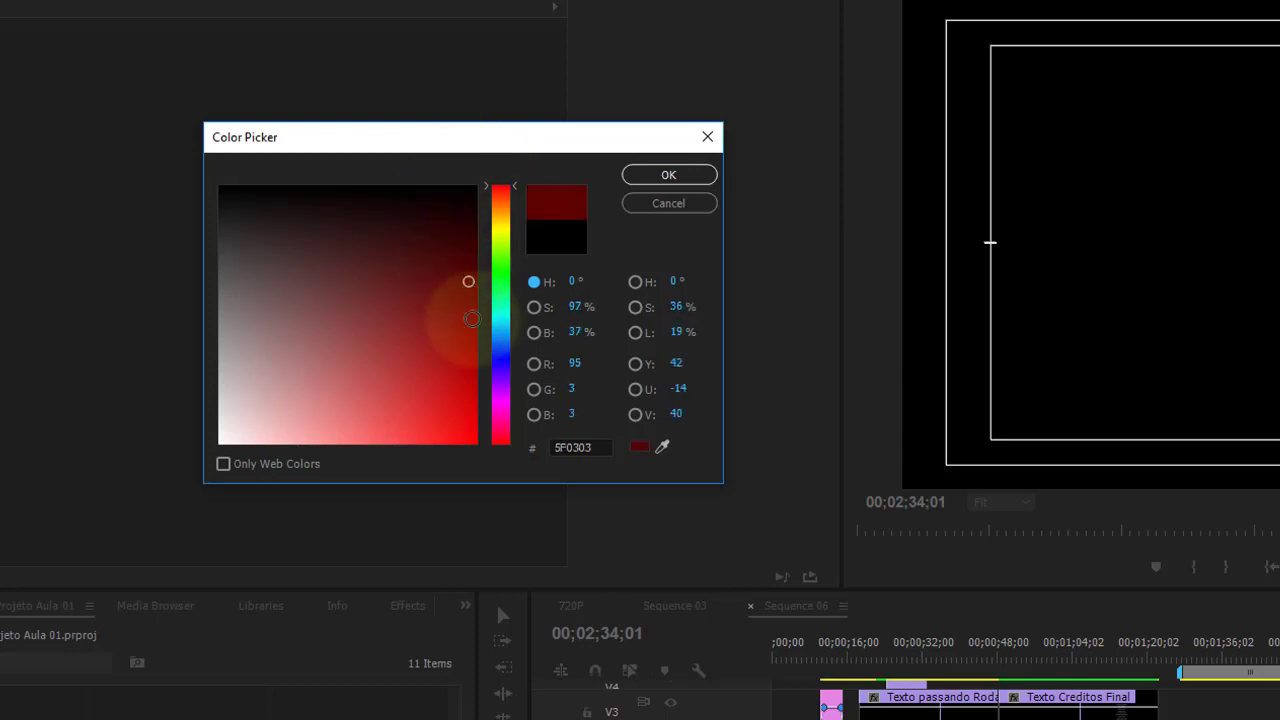
left_click(534, 307)
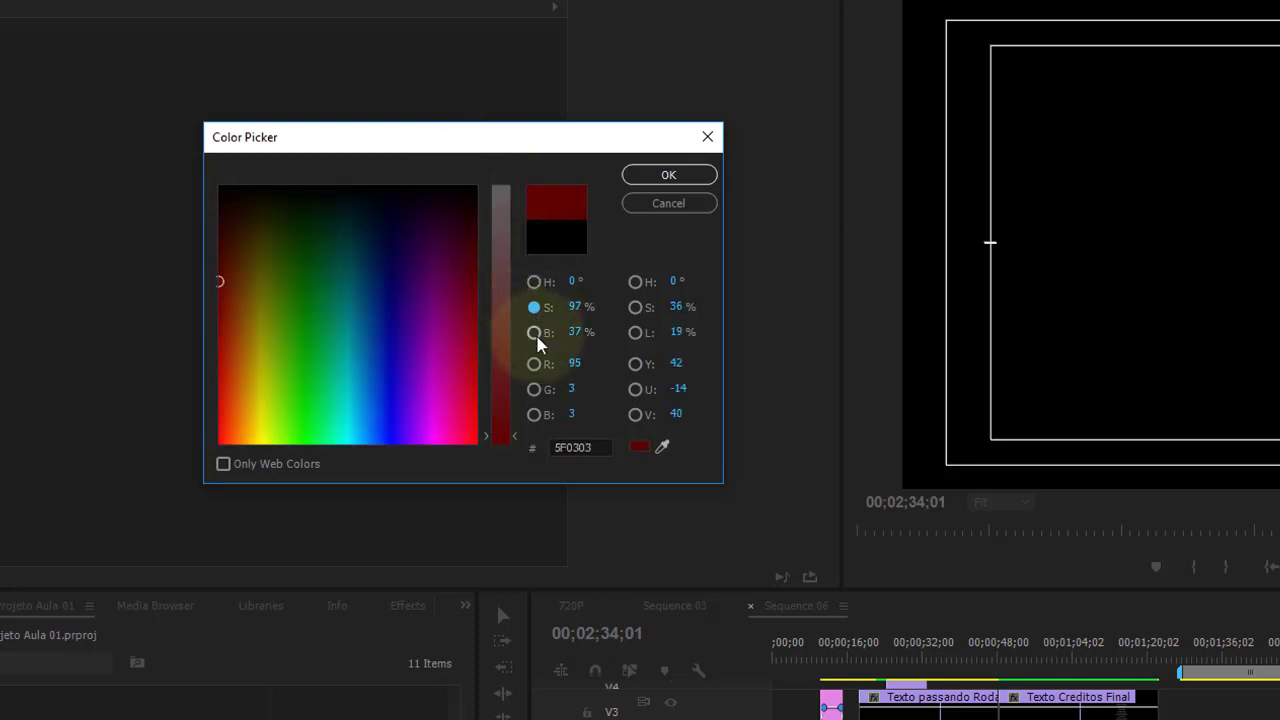
left_click(536, 333)
left_click(534, 364)
left_click(534, 389)
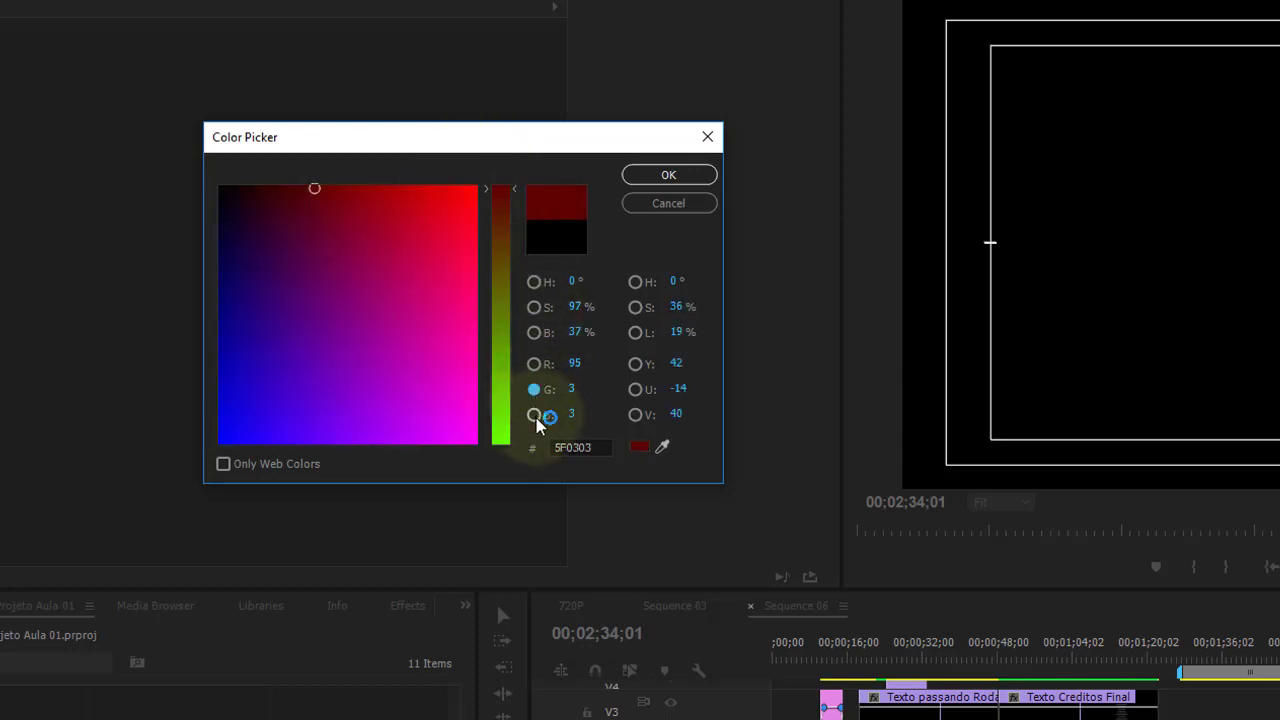
left_click(534, 414)
left_click(635, 282)
left_click(635, 307)
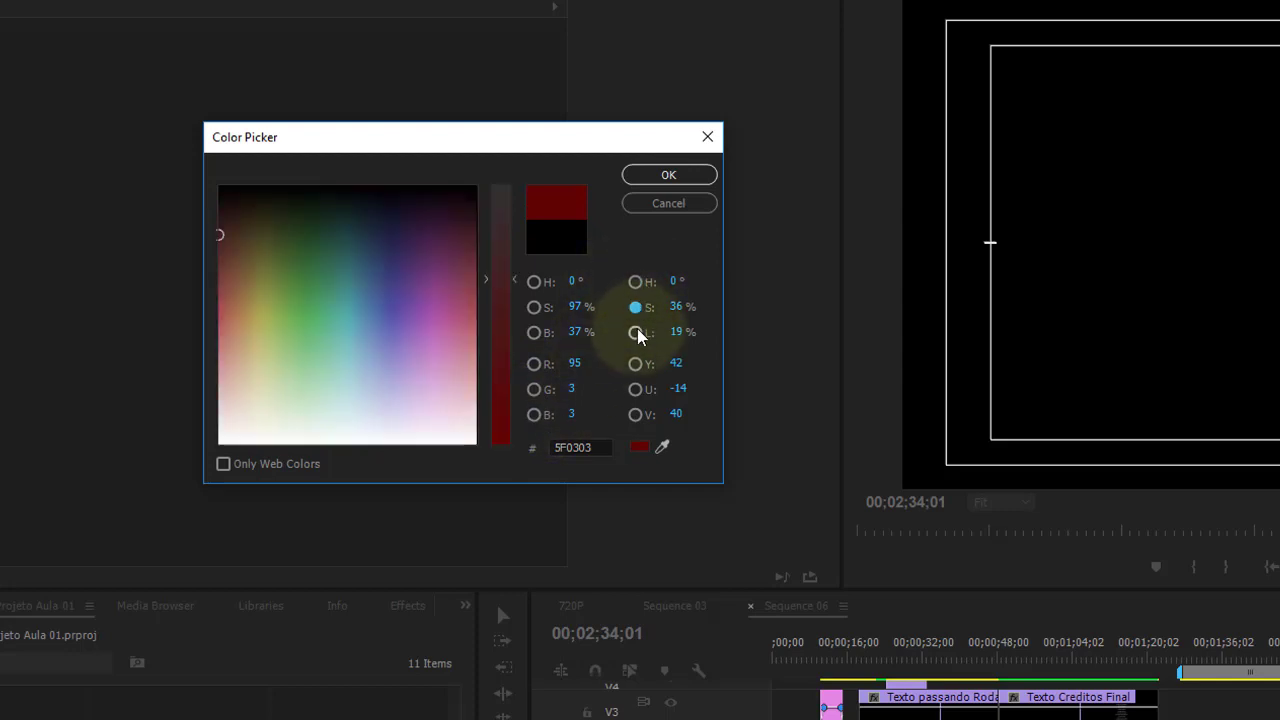
left_click(635, 332)
left_click(636, 364)
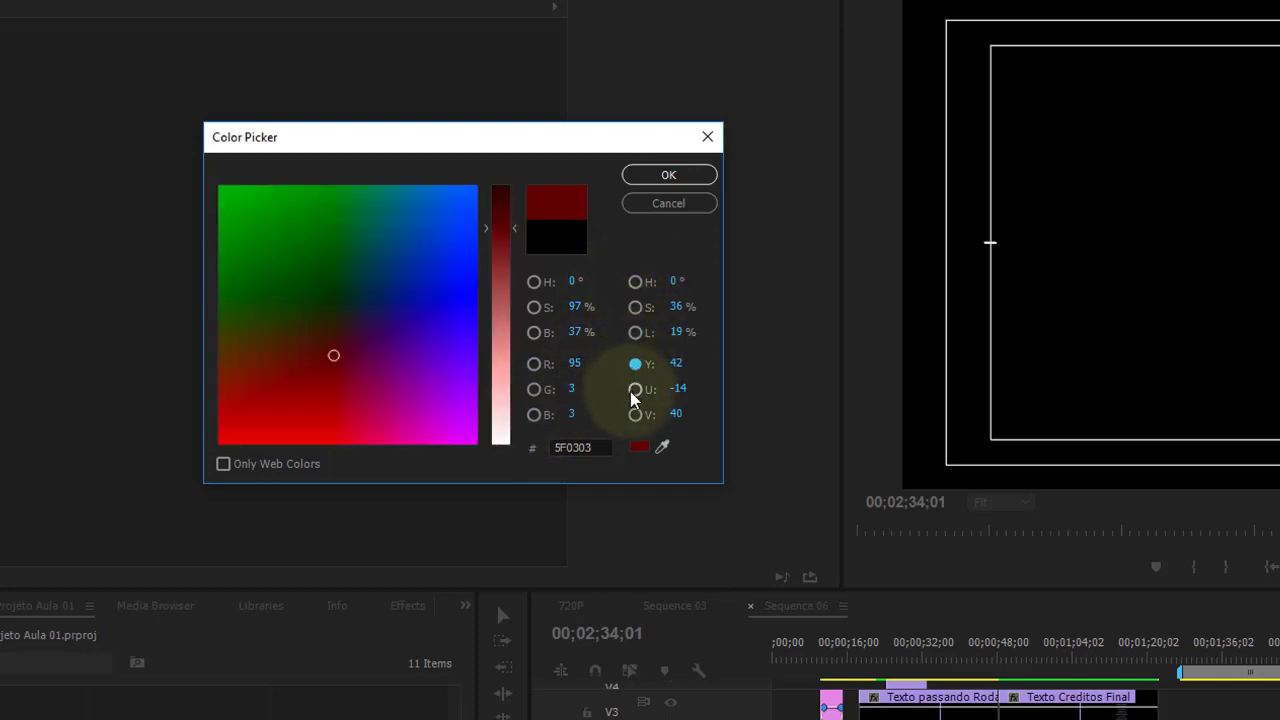
left_click(635, 389)
left_click(635, 414)
left_click(534, 282)
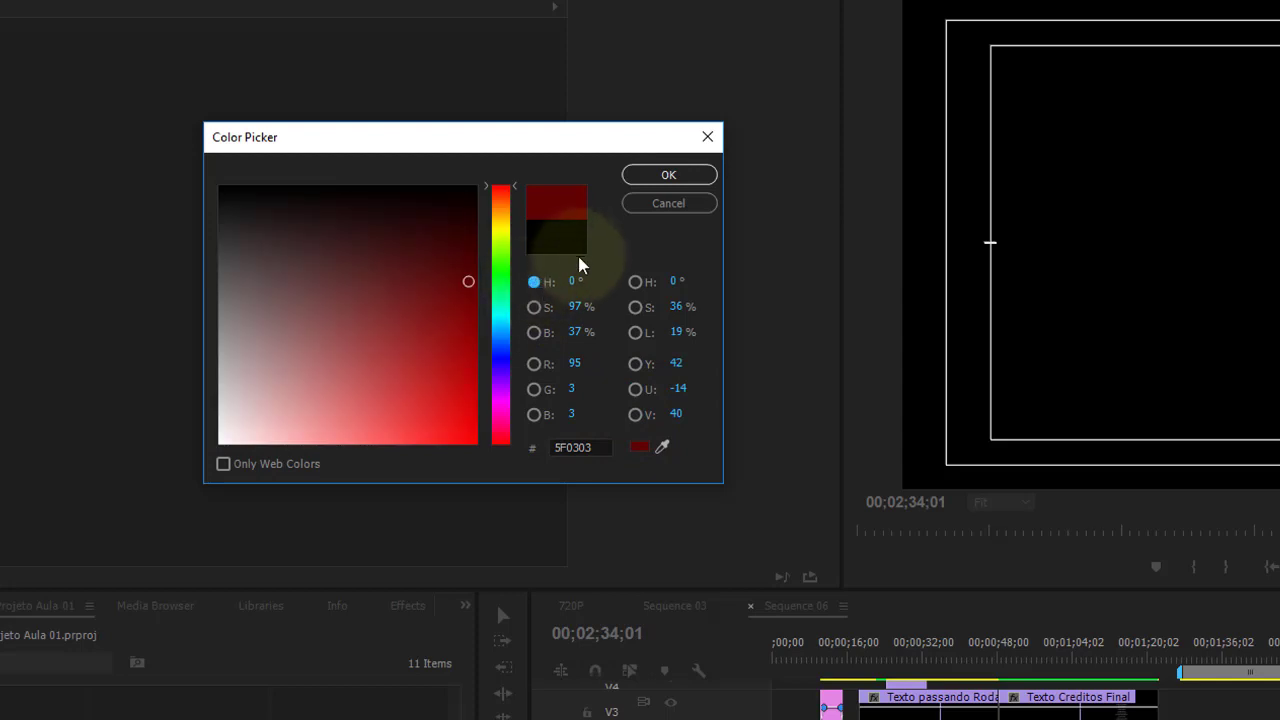
- Set the matte colour to pure white, hex FFFFFF, and accept it
mouse_move(506, 212)
left_mouse_down()
mouse_move(506, 410)
mouse_move(508, 281)
mouse_move(508, 356)
mouse_move(390, 327)
left_mouse_up()
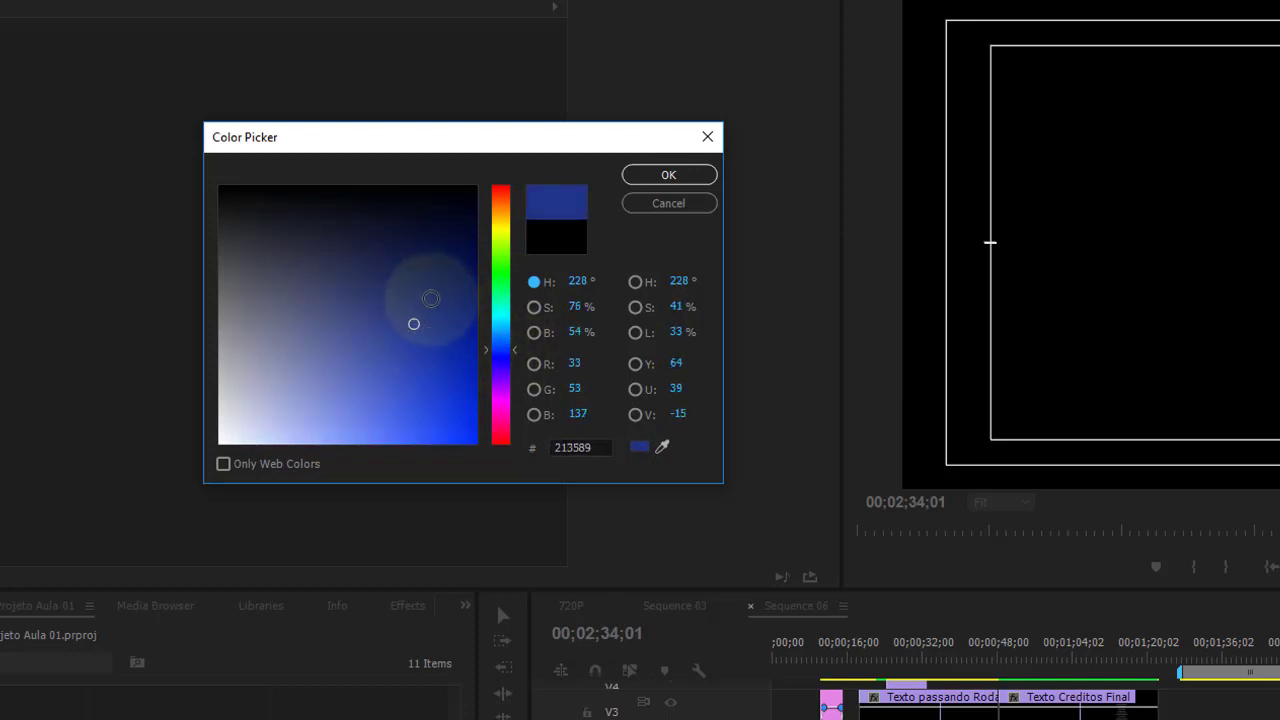
mouse_move(390, 327)
left_mouse_down()
mouse_move(144, 486)
mouse_move(321, 346)
mouse_move(15, 550)
left_mouse_up()
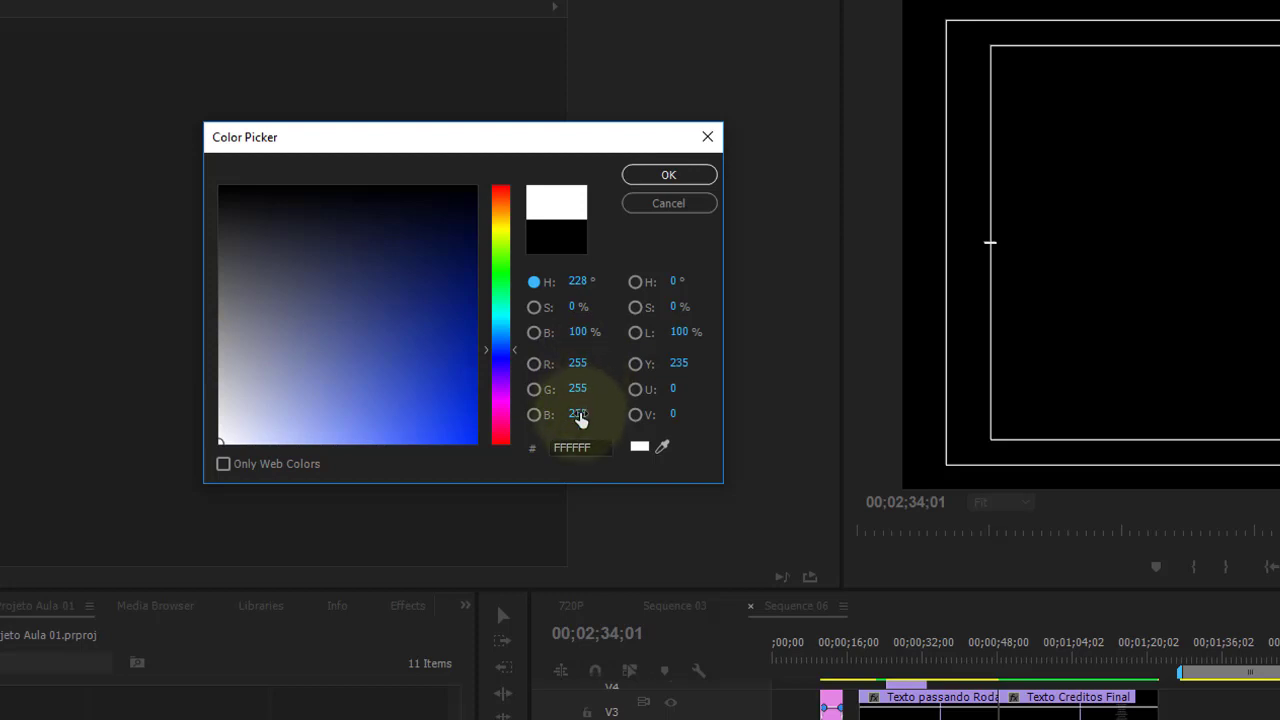
left_click(587, 449)
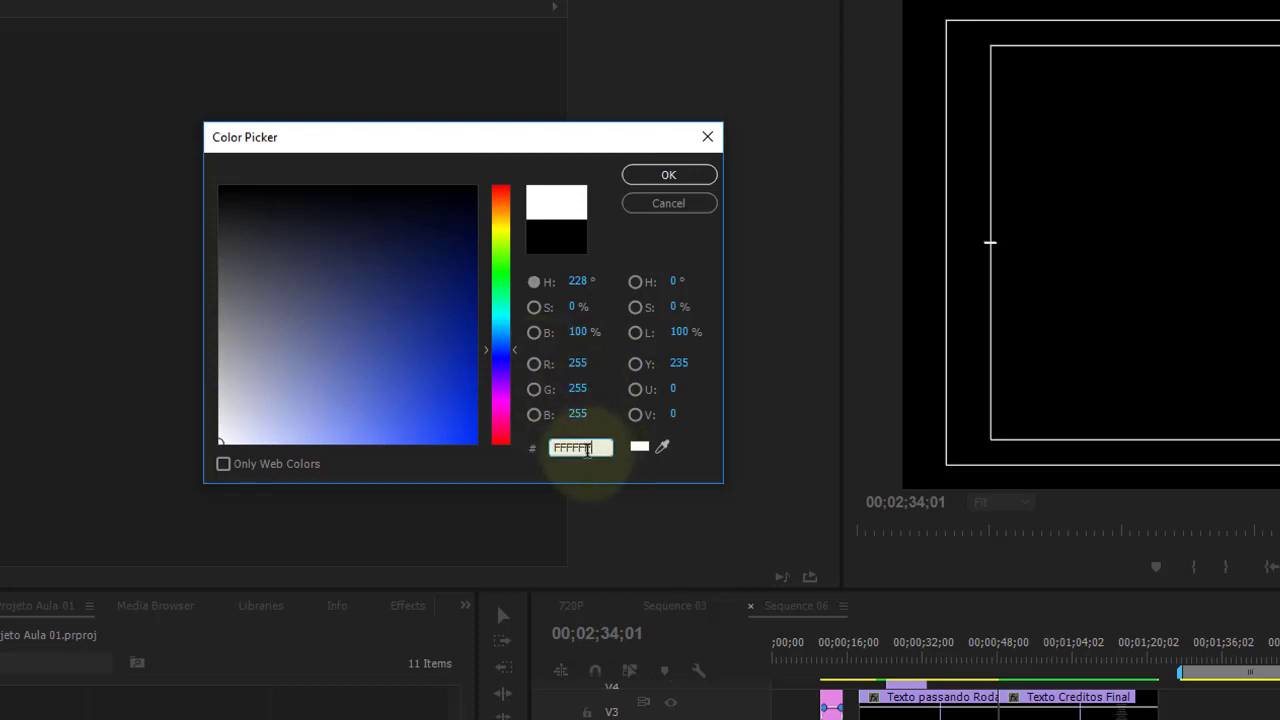
double_click(587, 449)
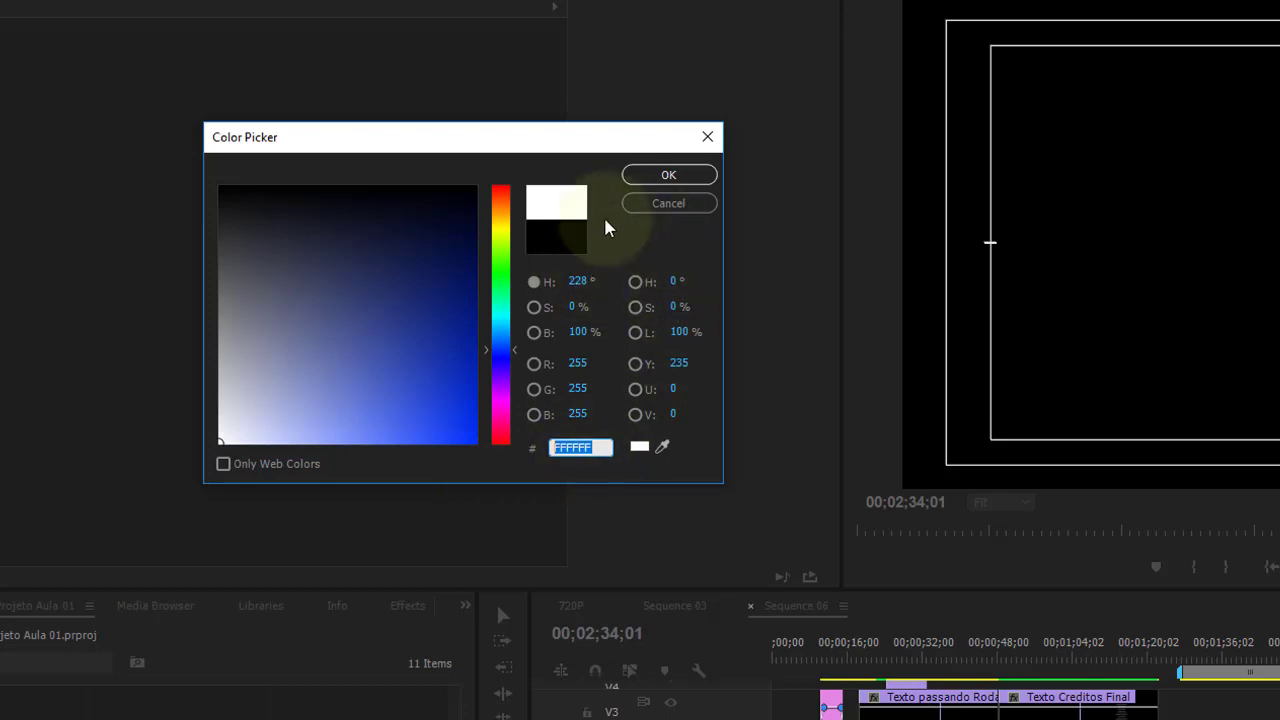
left_click(668, 175)
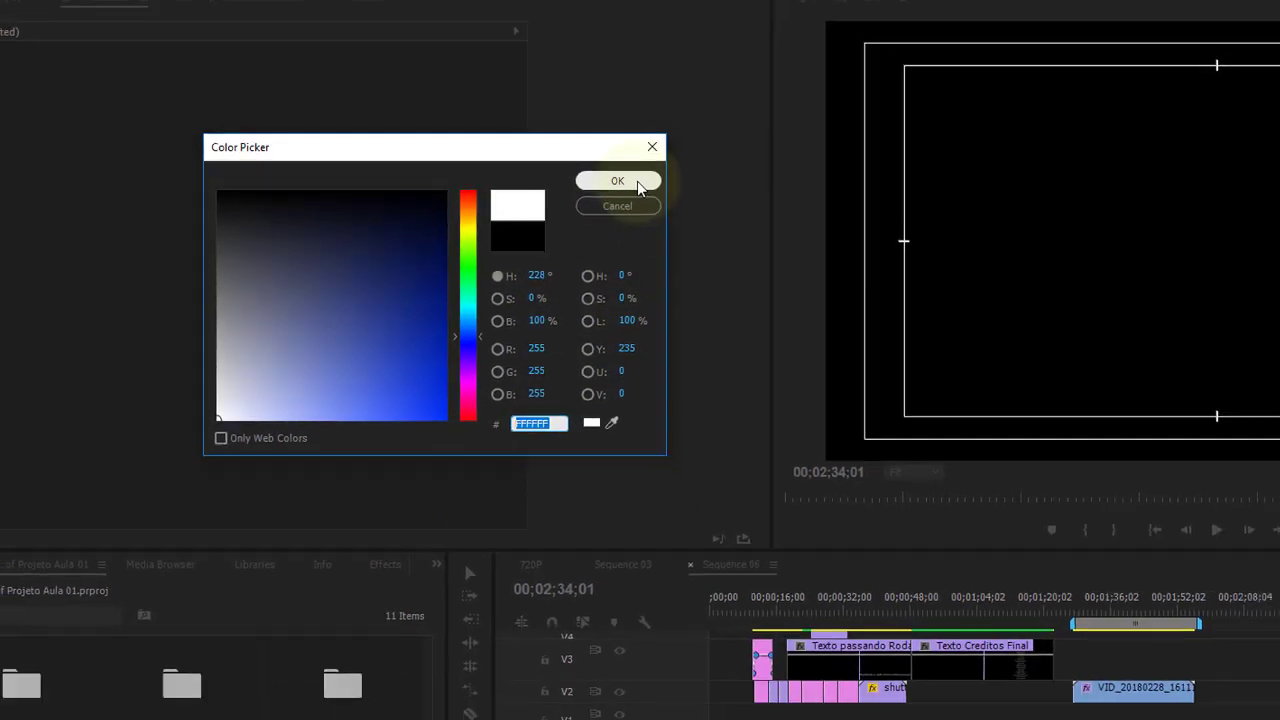
type("FUNDO BRANCO")
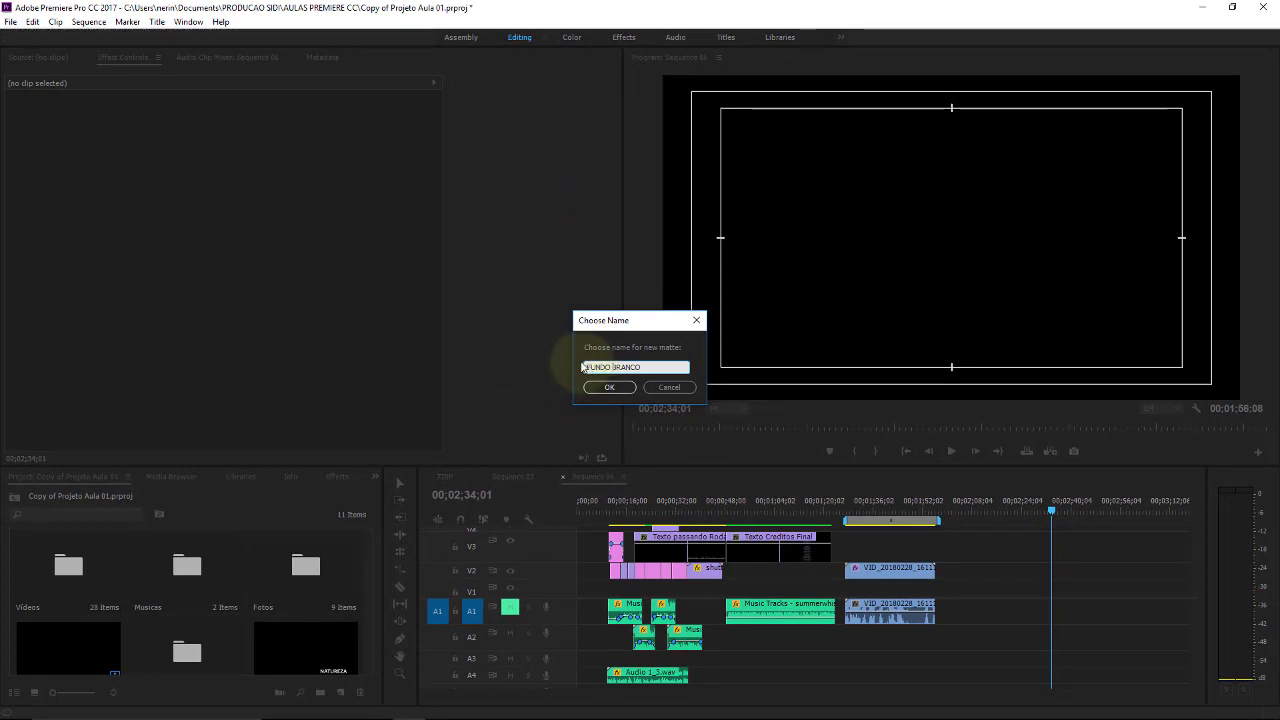
- Name the matte FUNDO BRANCO, place it on V1, and select it zoomed in
left_click(608, 388)
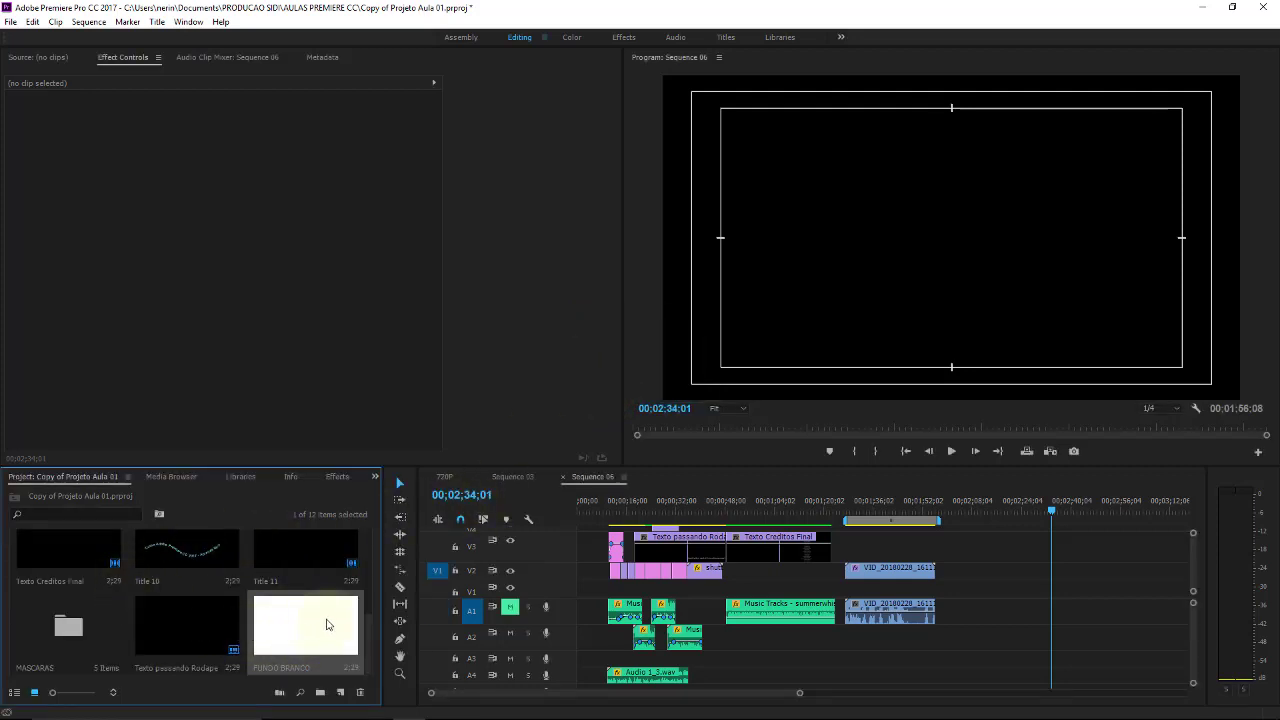
mouse_move(693, 631)
left_mouse_down()
mouse_move(1012, 590)
mouse_move(982, 591)
left_mouse_up()
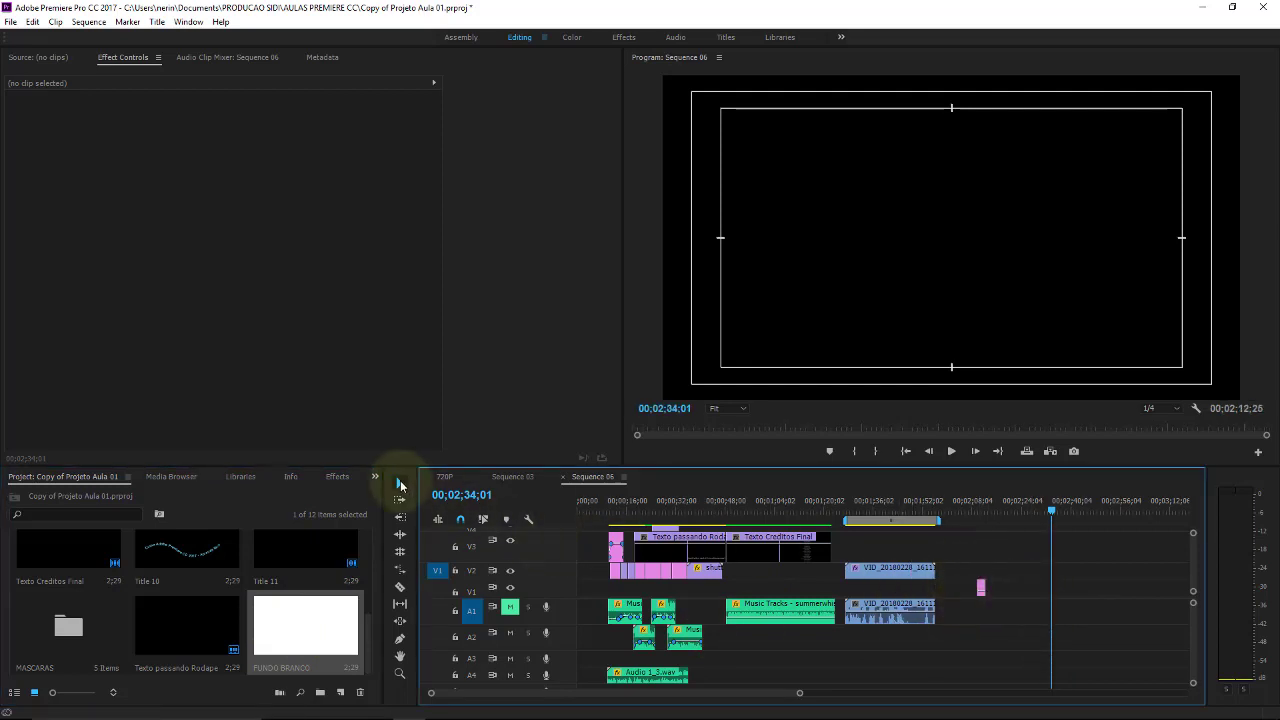
left_click(984, 503)
left_click_drag(984, 505, 982, 506)
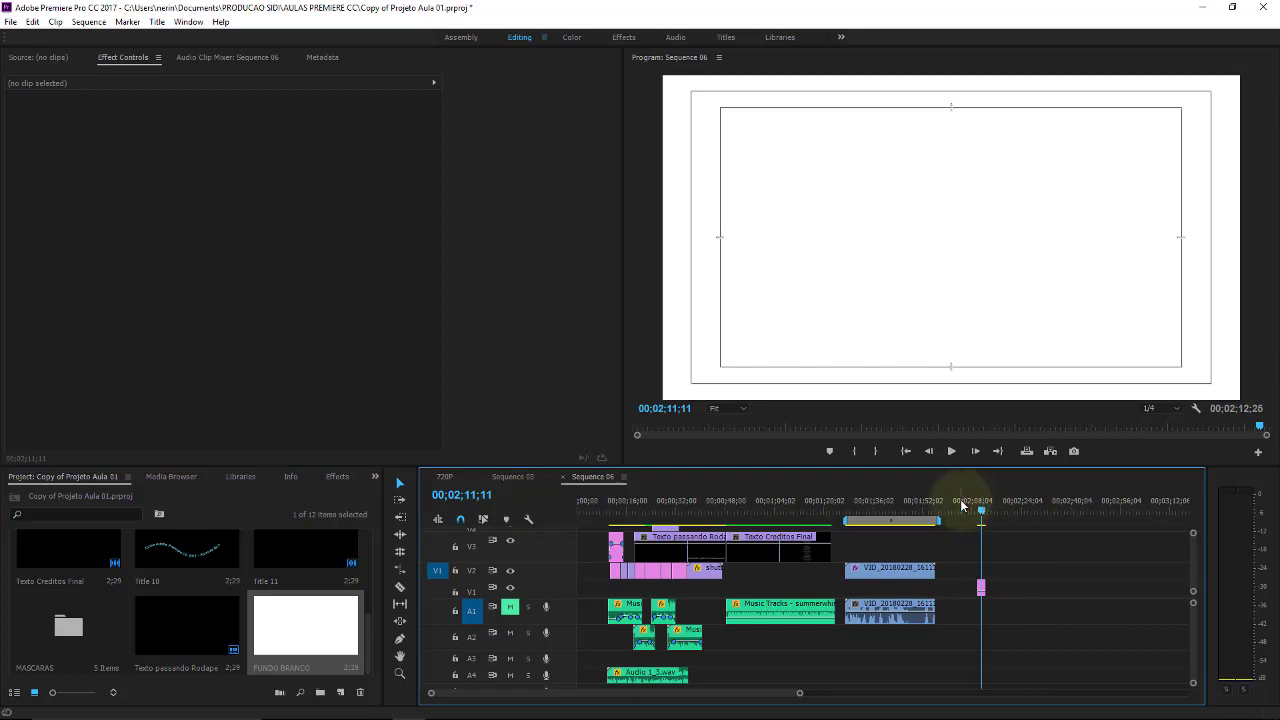
key("equal")
key("equal")
key("equal")
left_click(886, 588)
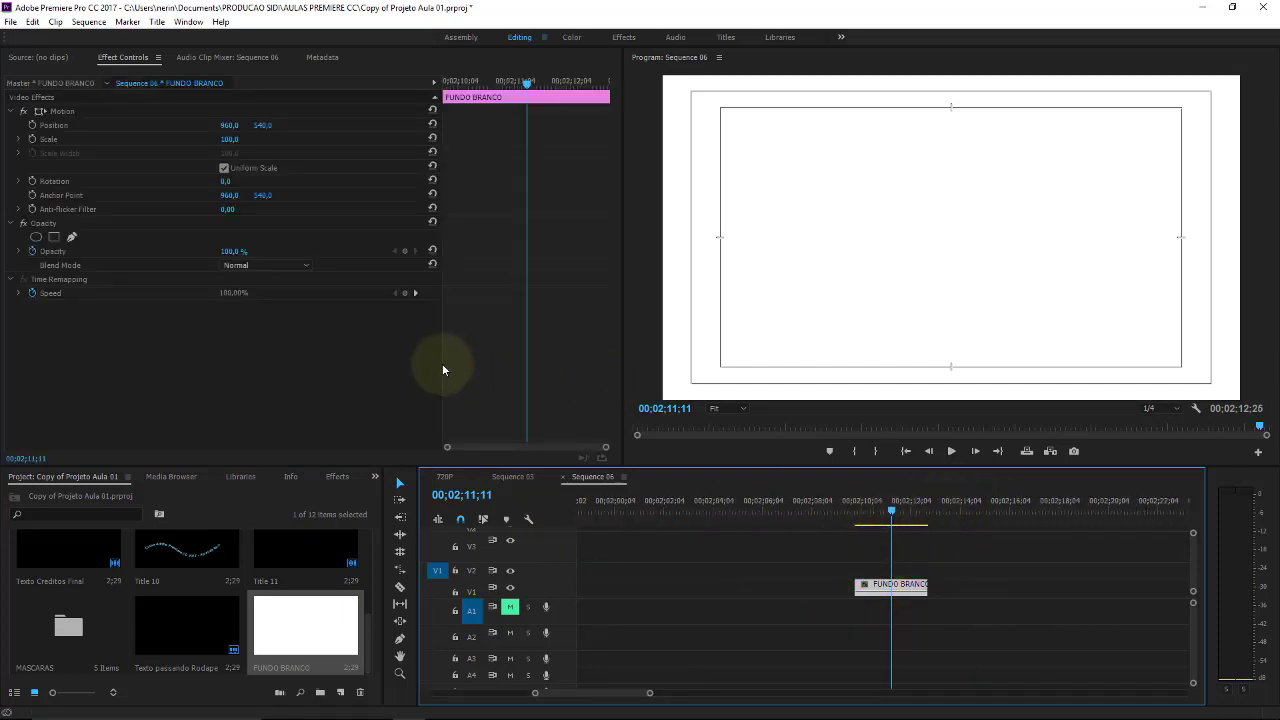
left_click_drag(219, 141, 253, 144)
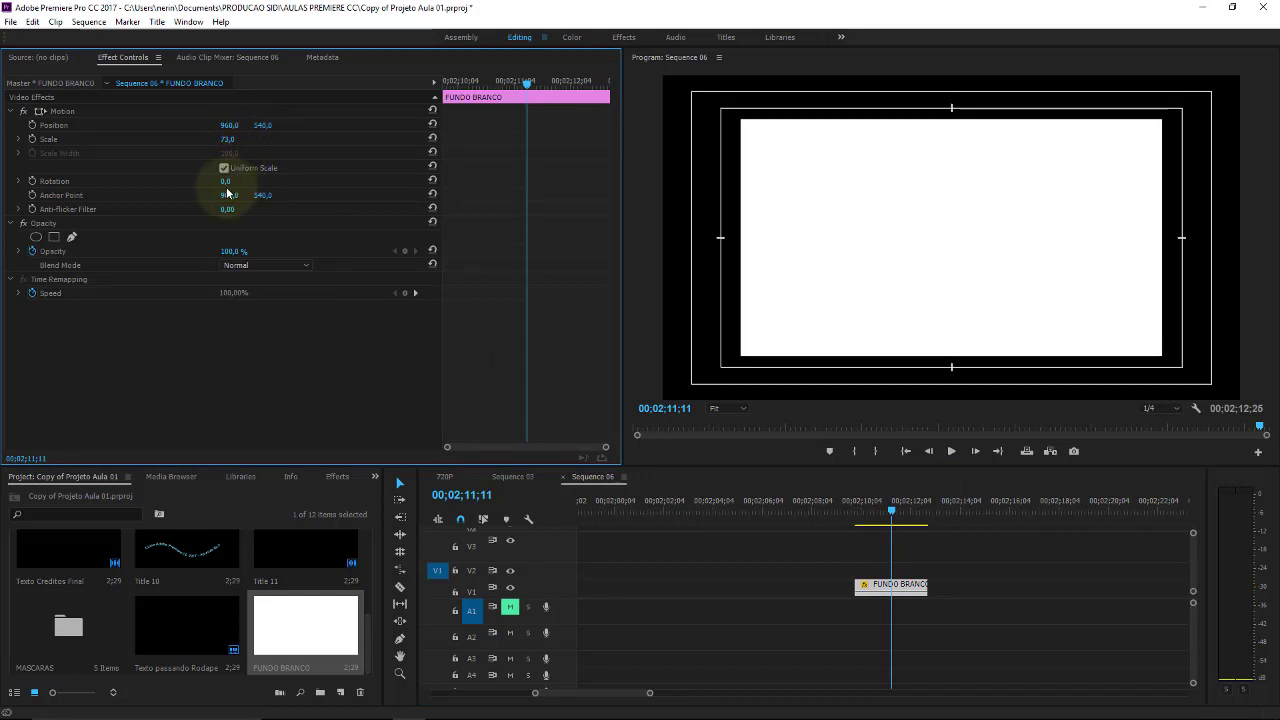
left_click_drag(225, 181, 195, 183)
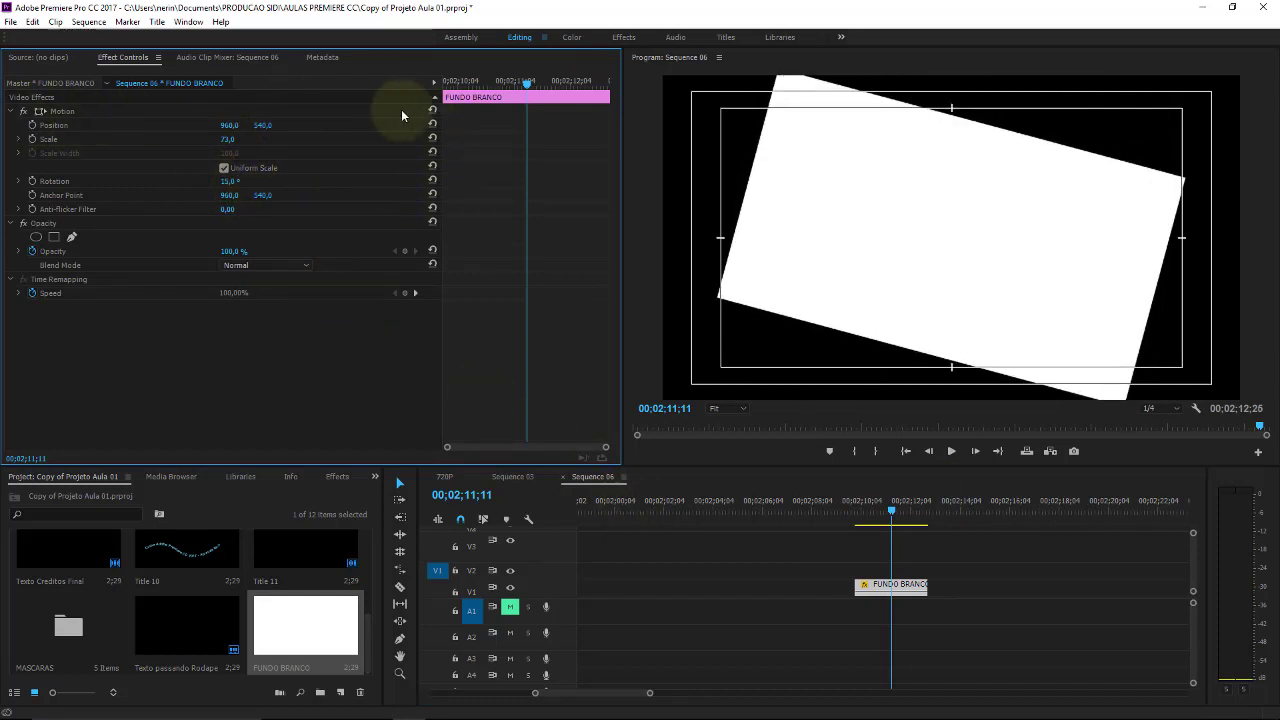
key("ctrl+s")
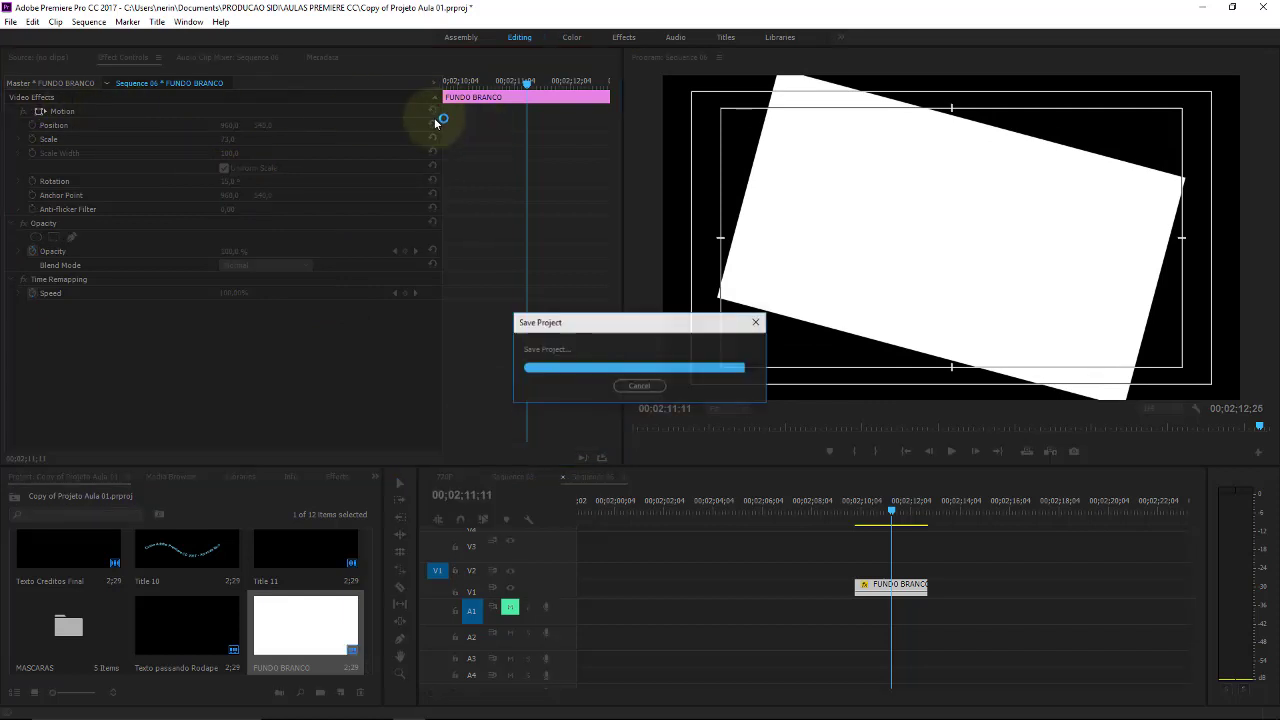
left_click(435, 180)
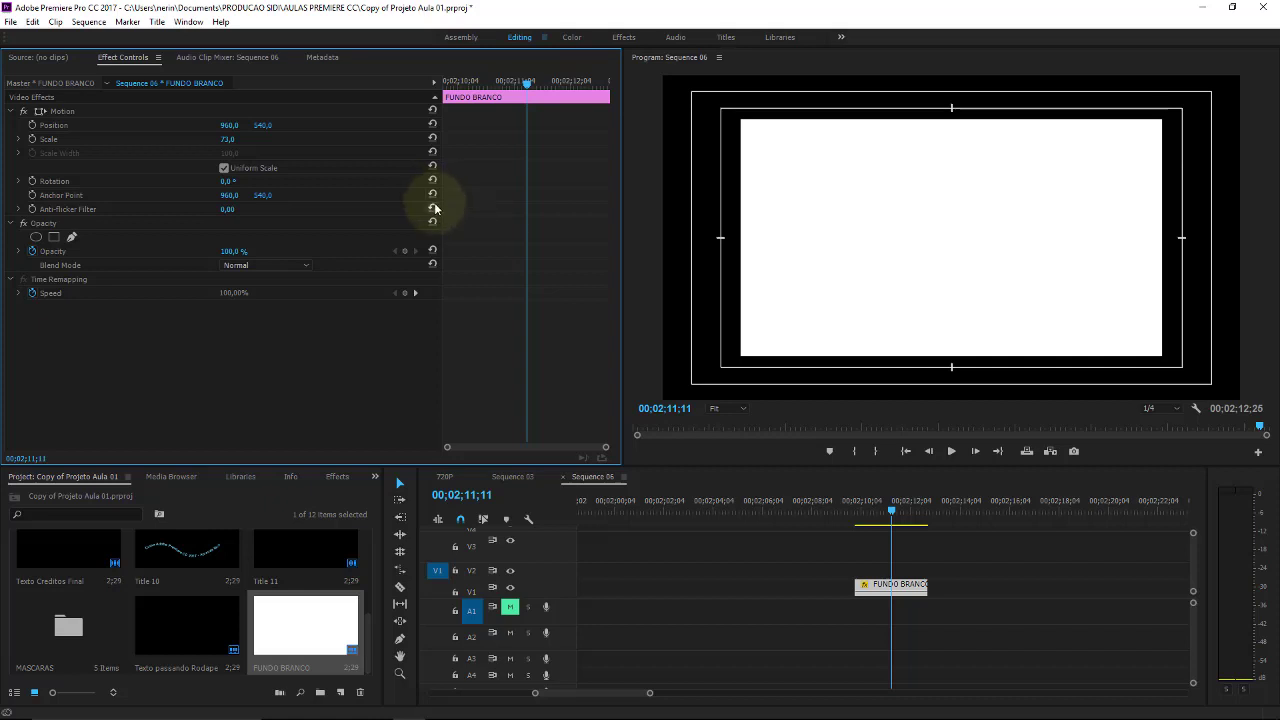
left_click(435, 122)
left_click(433, 137)
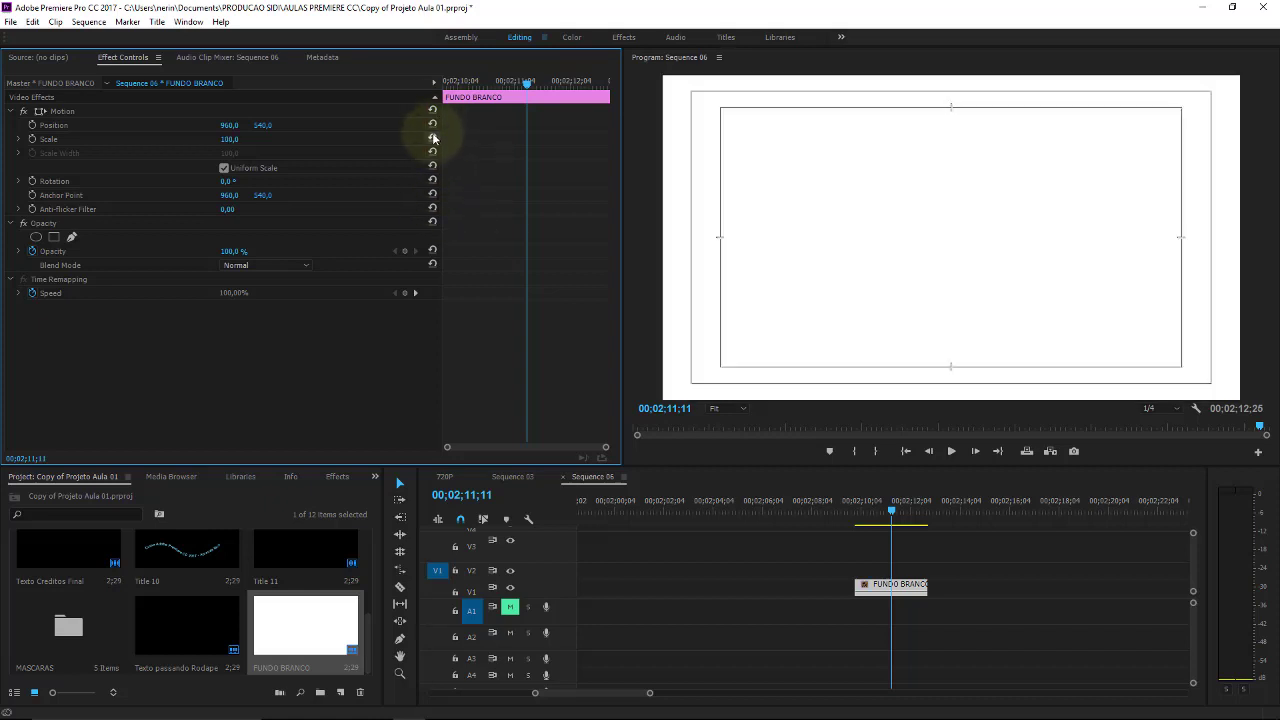
left_click(880, 513)
left_click(880, 513)
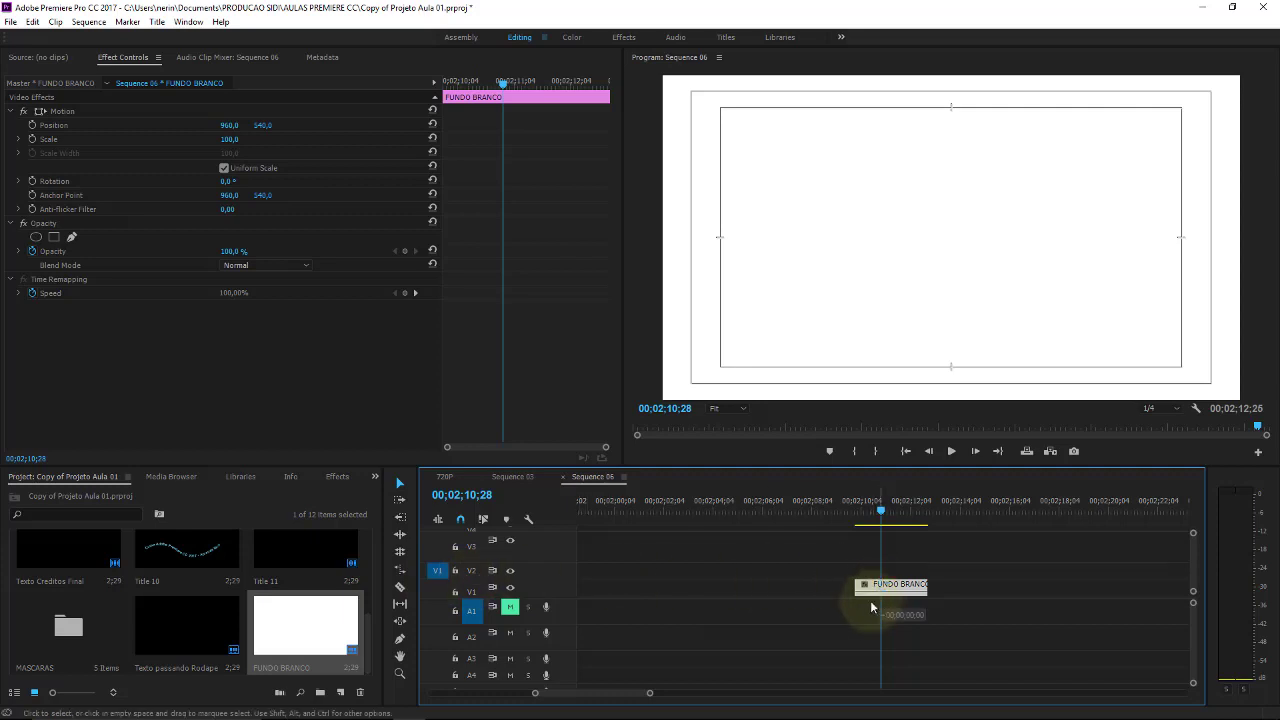
- Lengthen the matte and place the sunflower photo from the Fotos bin onto V2
left_click_drag(871, 607, 887, 598)
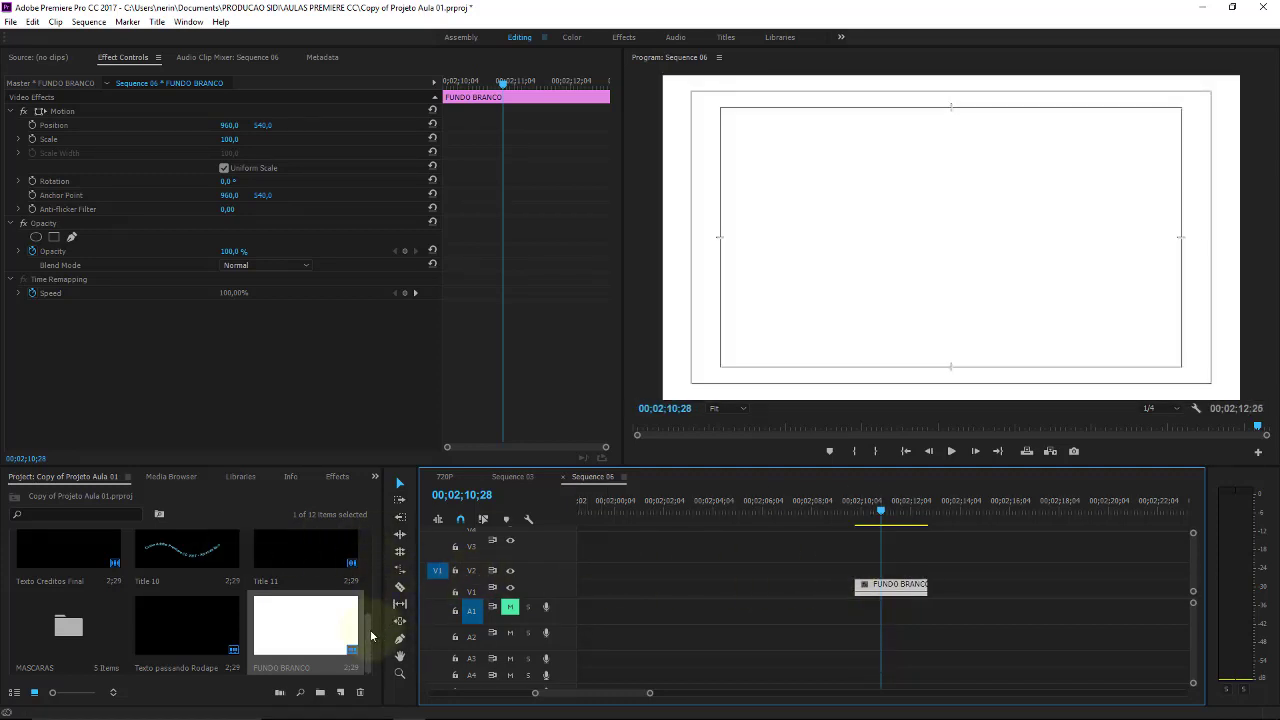
left_click_drag(371, 636, 386, 520)
double_click(302, 567)
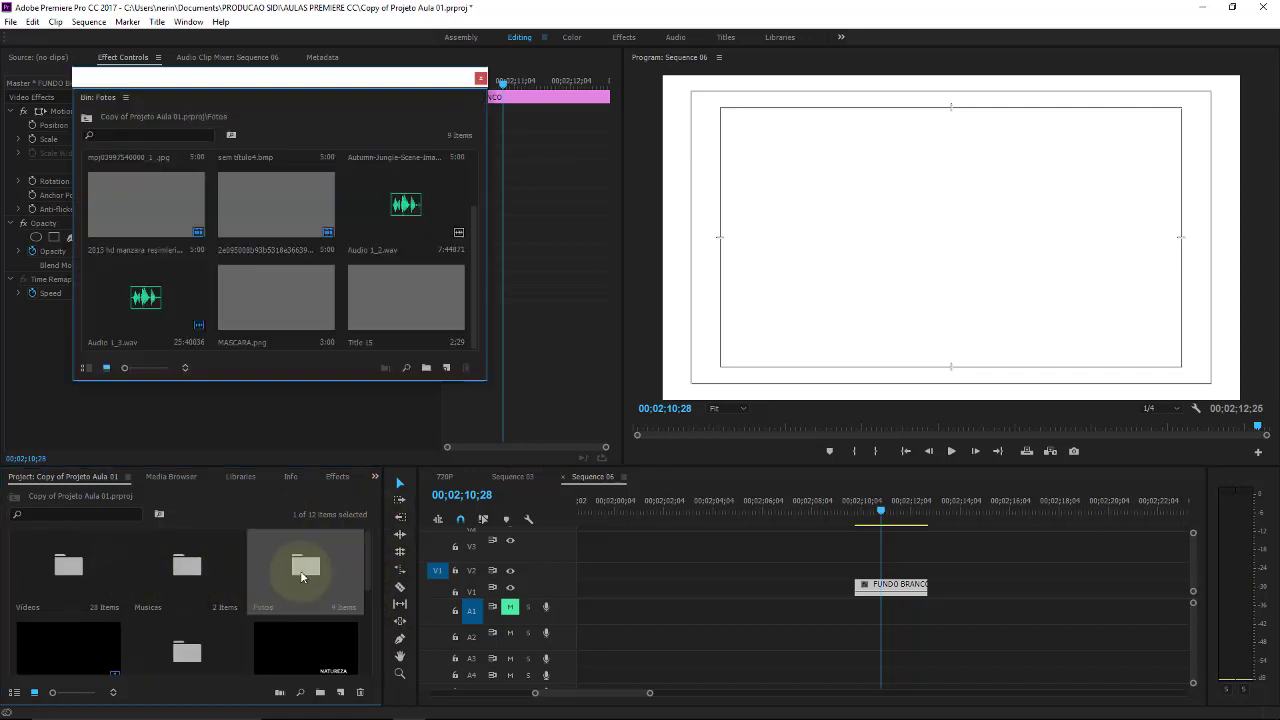
mouse_move(140, 210)
left_mouse_down()
mouse_move(868, 570)
mouse_move(1177, 584)
left_mouse_up()
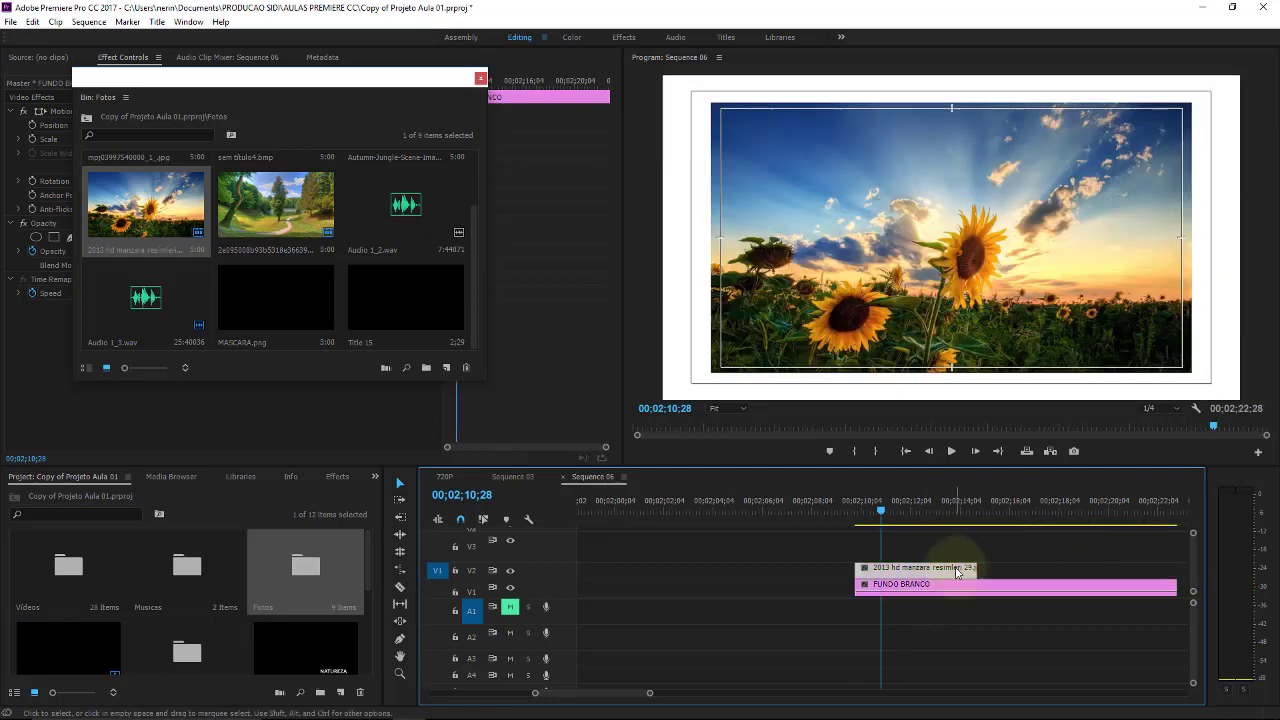
- Scale the sunflower photo down to 59 in Effect Controls
left_click(906, 512)
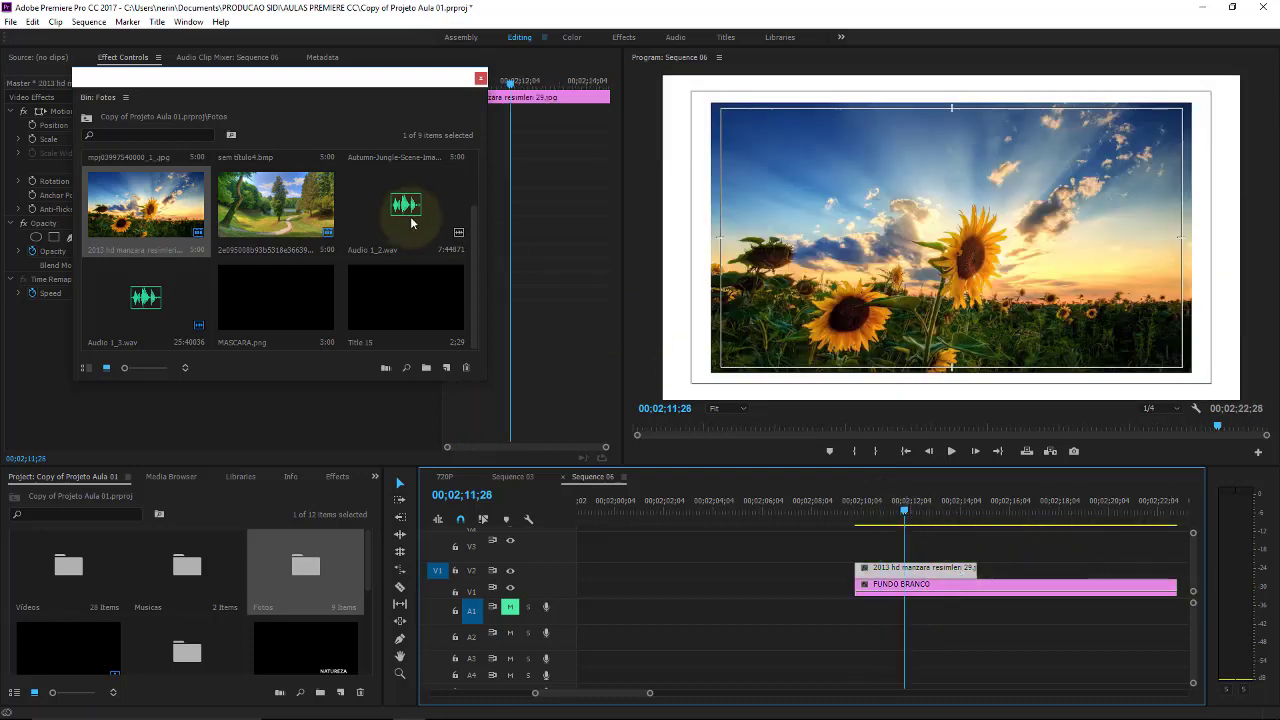
left_click(480, 78)
mouse_move(228, 139)
left_mouse_down()
mouse_move(190, 140)
mouse_move(214, 138)
left_mouse_up()
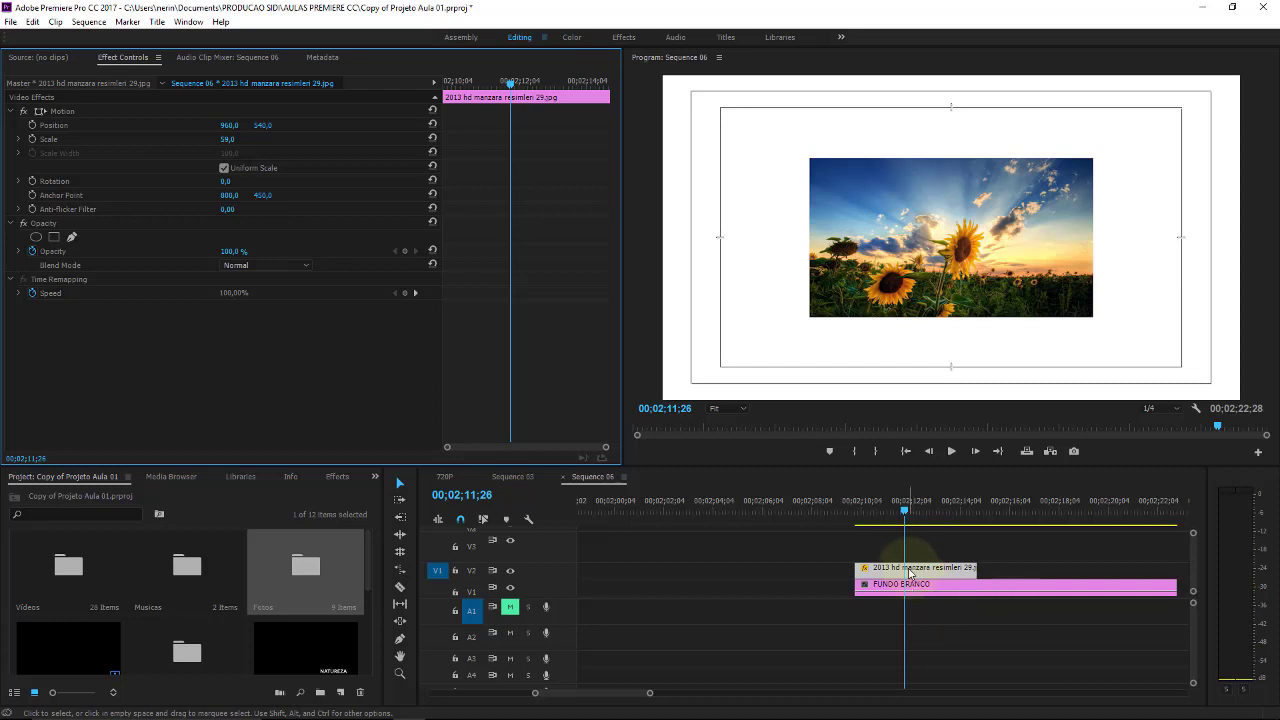
- Delete both the V1 and V2 clips from Sequence 06
left_click_drag(825, 558, 910, 600)
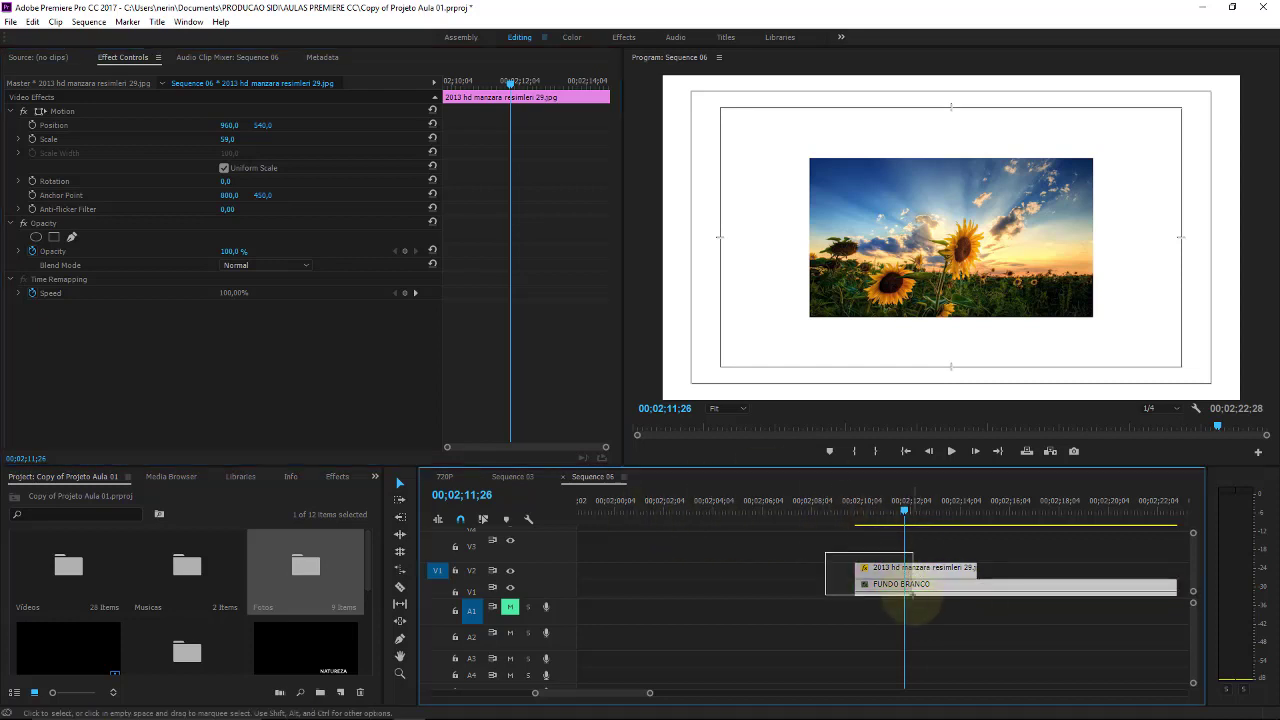
key("Delete")
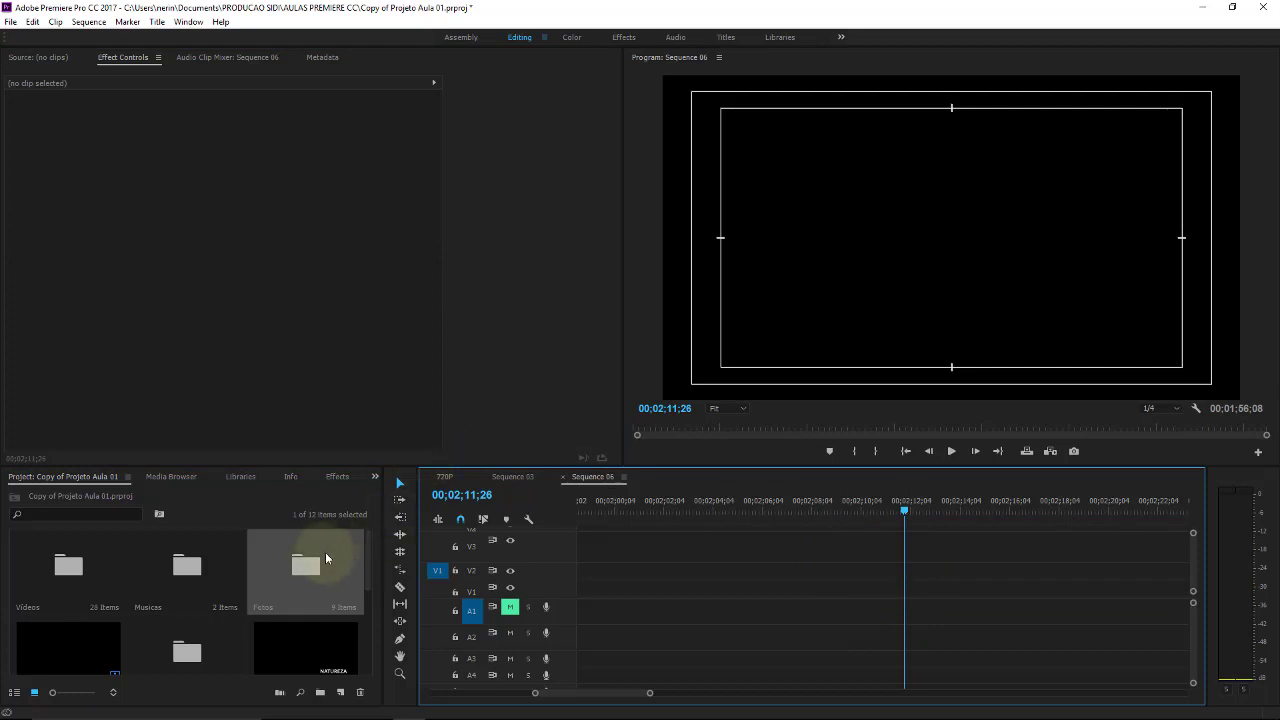
scroll(365, 590, "down", 3)
- Inspect FUNDO BRANCO's Properties to confirm it is a 1920 x 1080 colour matte
right_click(308, 628)
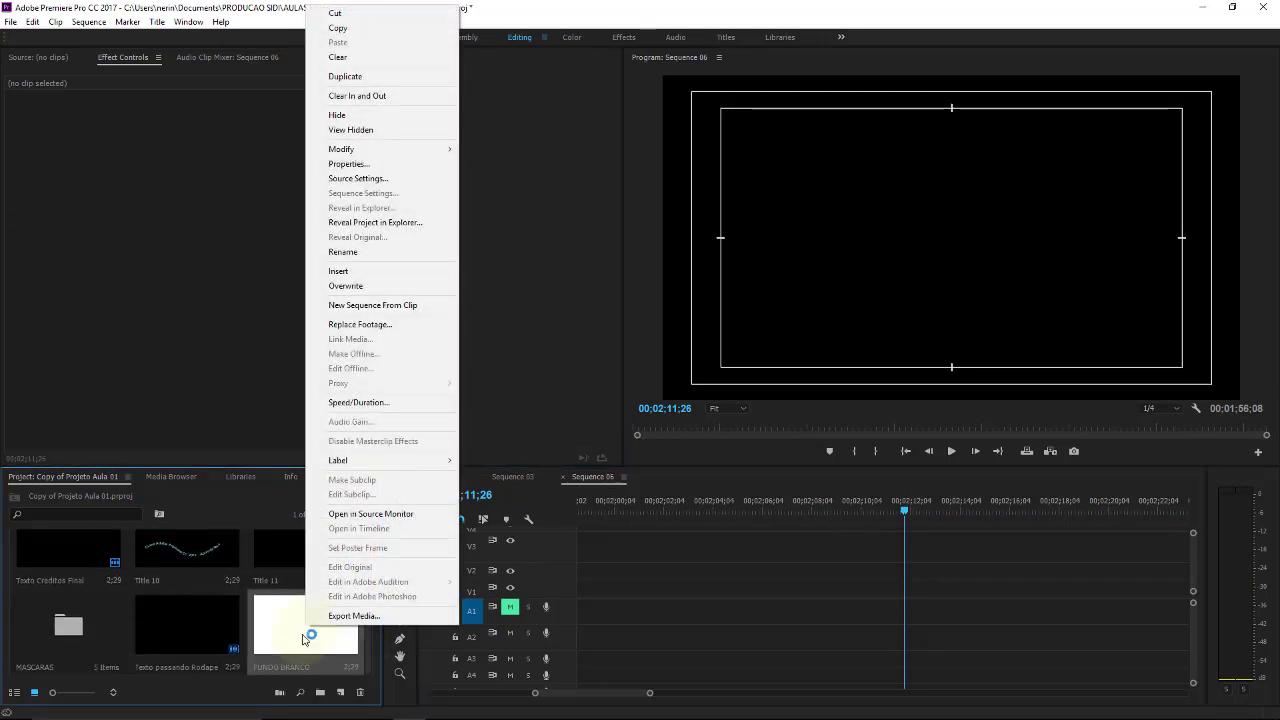
left_click(371, 78)
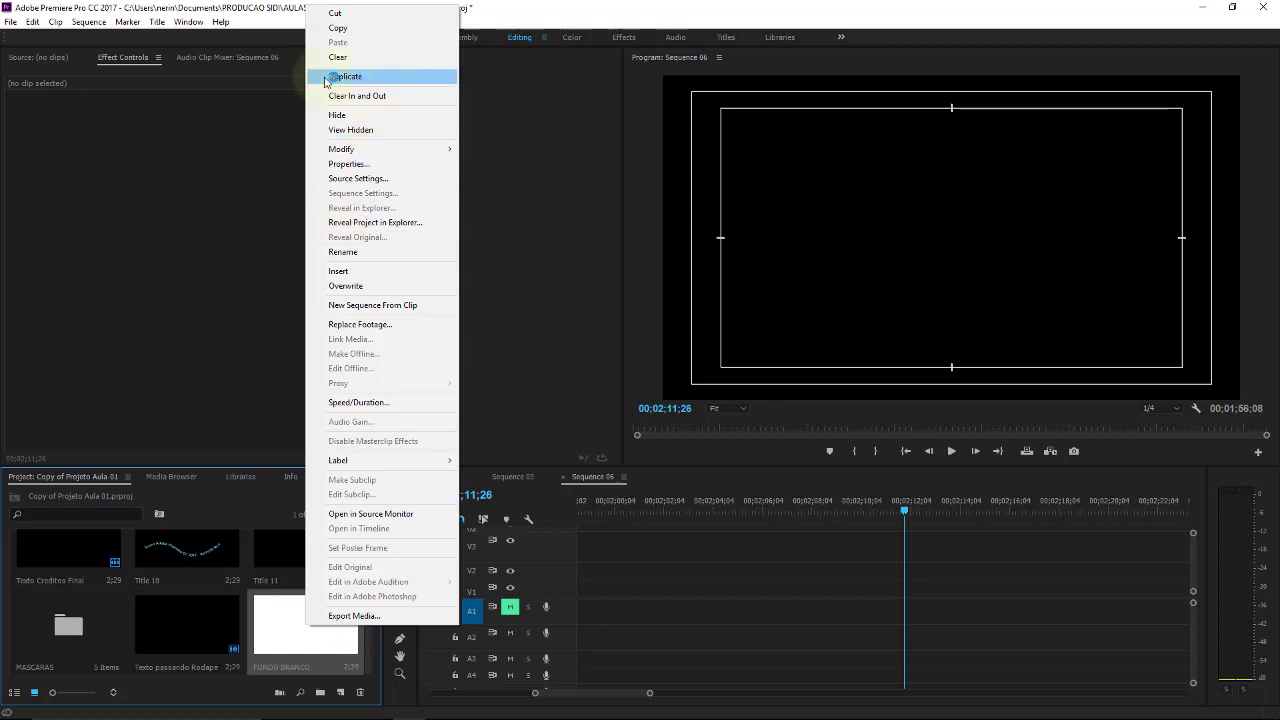
mouse_move(377, 153)
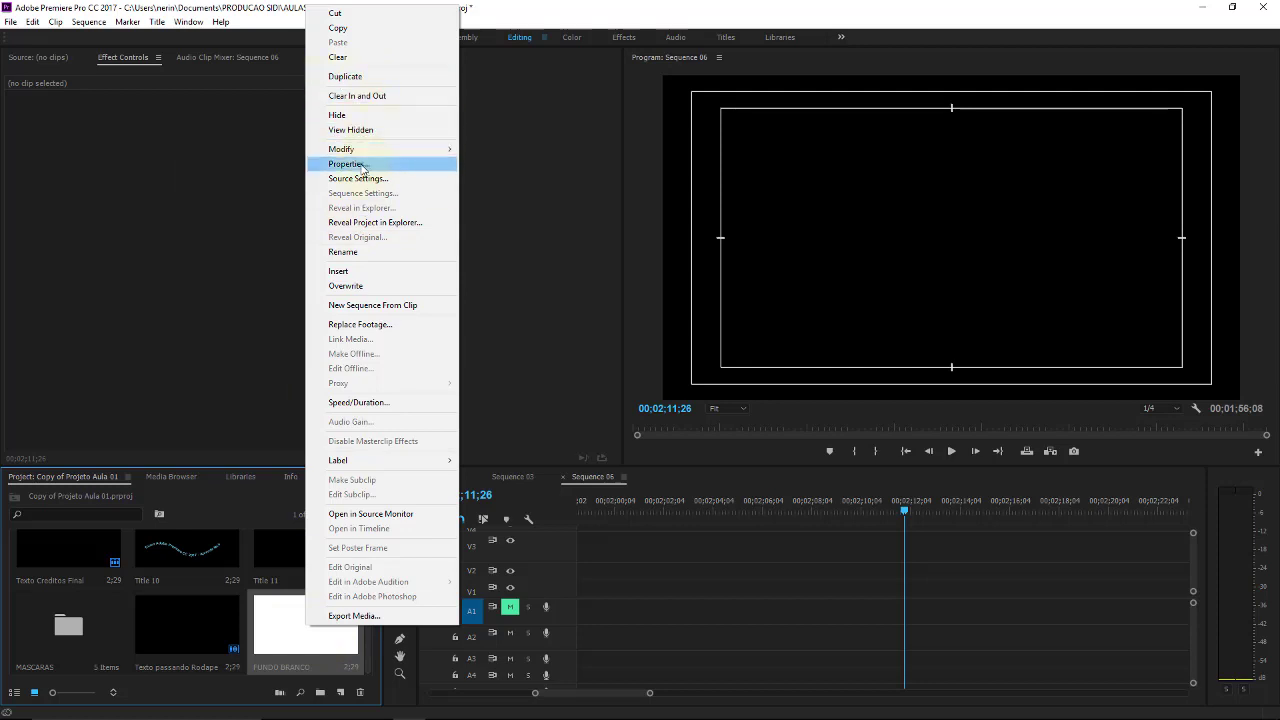
left_click(363, 166)
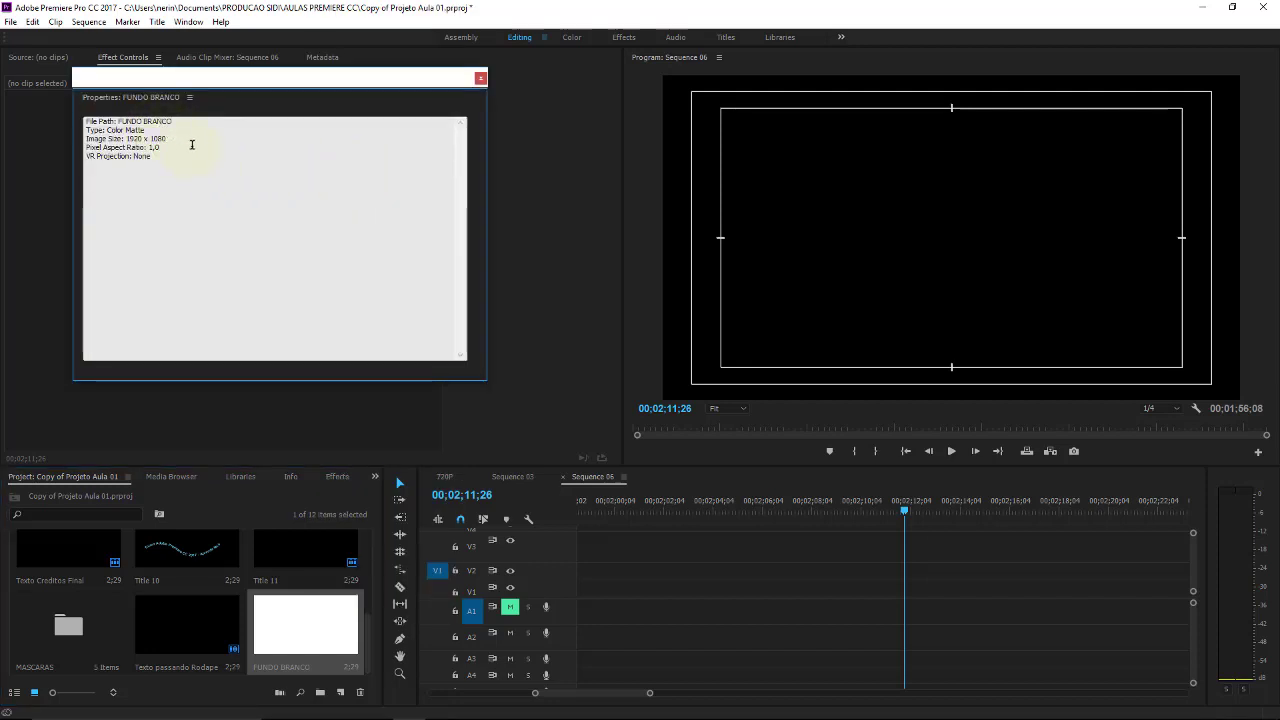
left_click(481, 78)
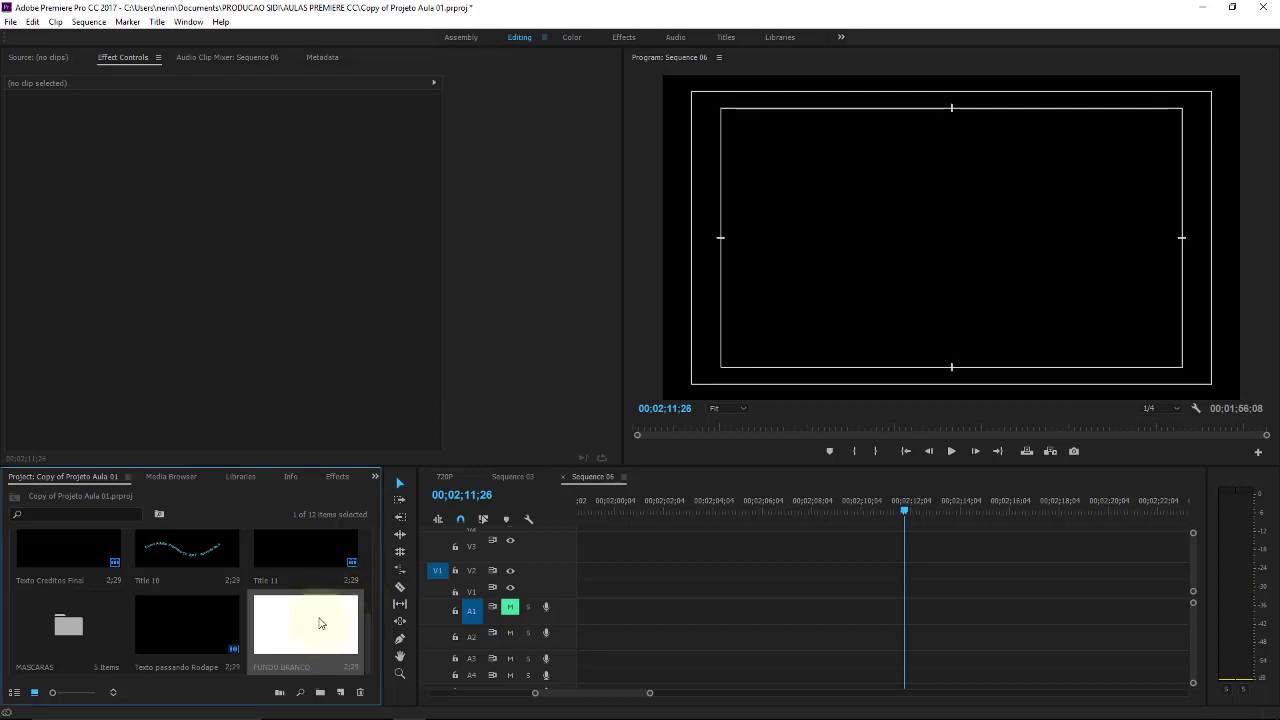
- Reconfirm FUNDO BRANCO as white and drag it onto V1 of Sequence 06
double_click(285, 640)
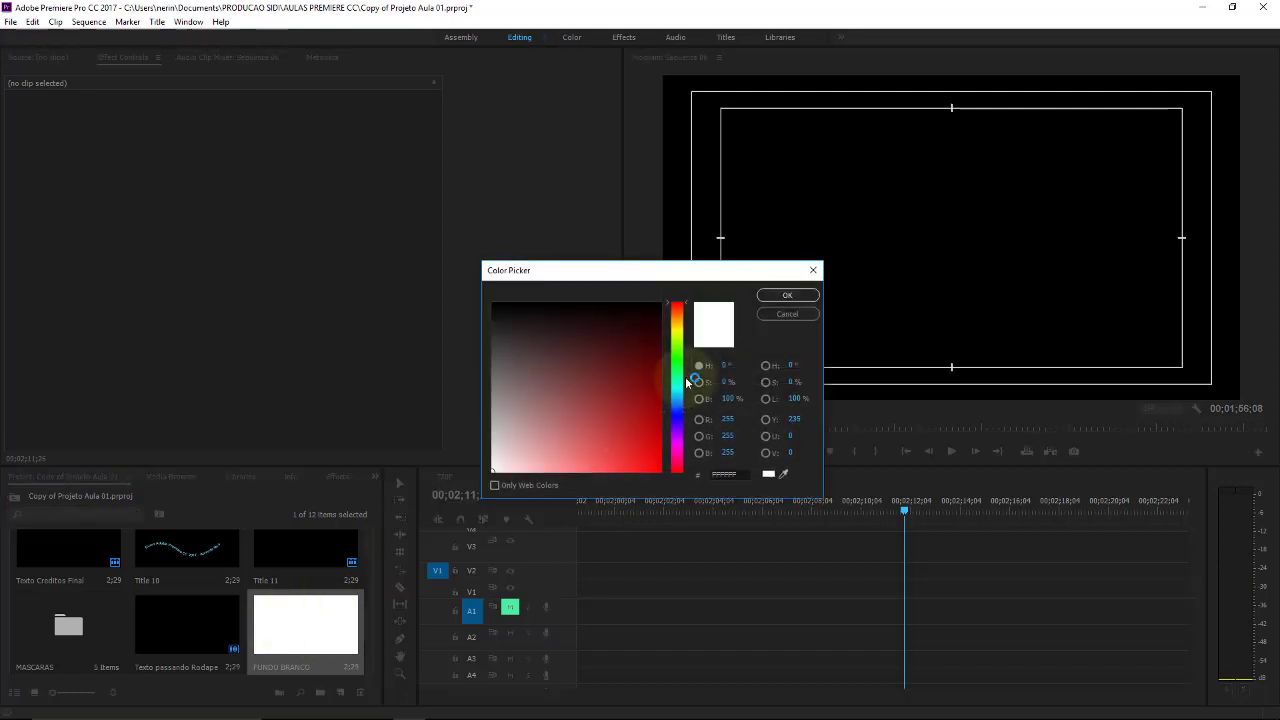
left_click(787, 315)
left_click_drag(345, 615, 1096, 584)
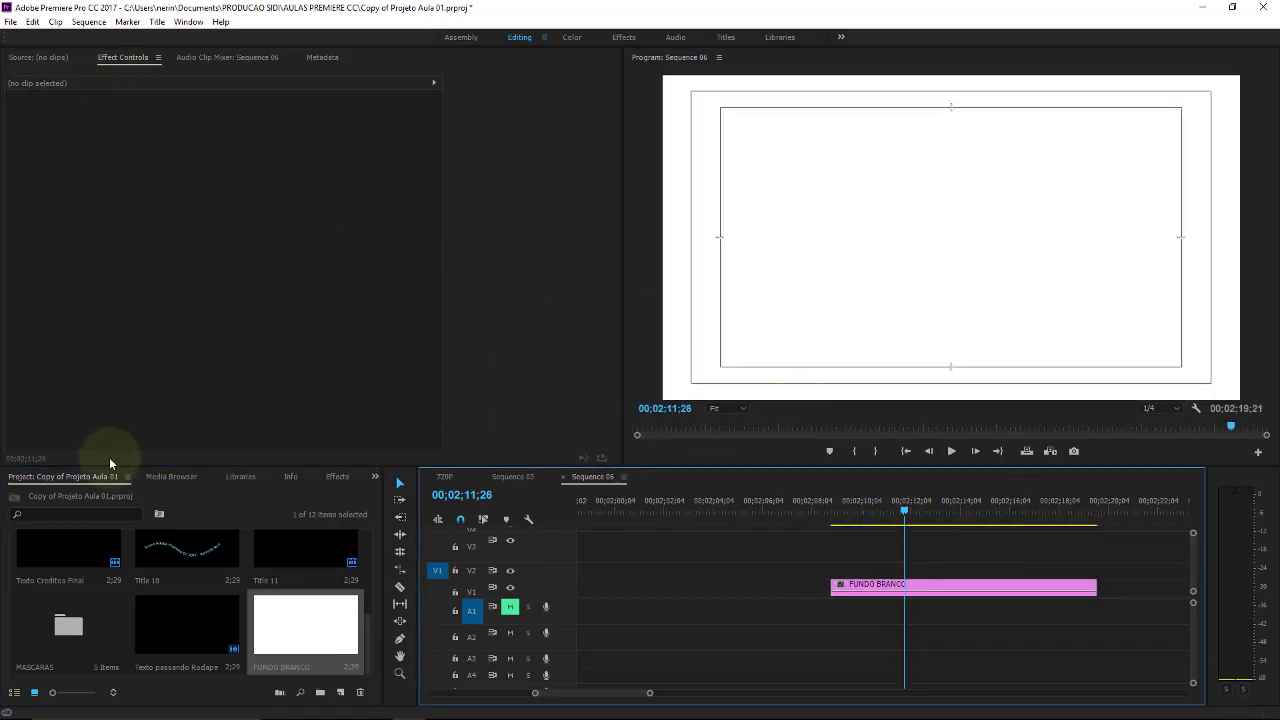
left_click(110, 476)
- Open the Fotos bin and select photos, undoing an accidental duplicate paste
left_click_drag(370, 630, 371, 543)
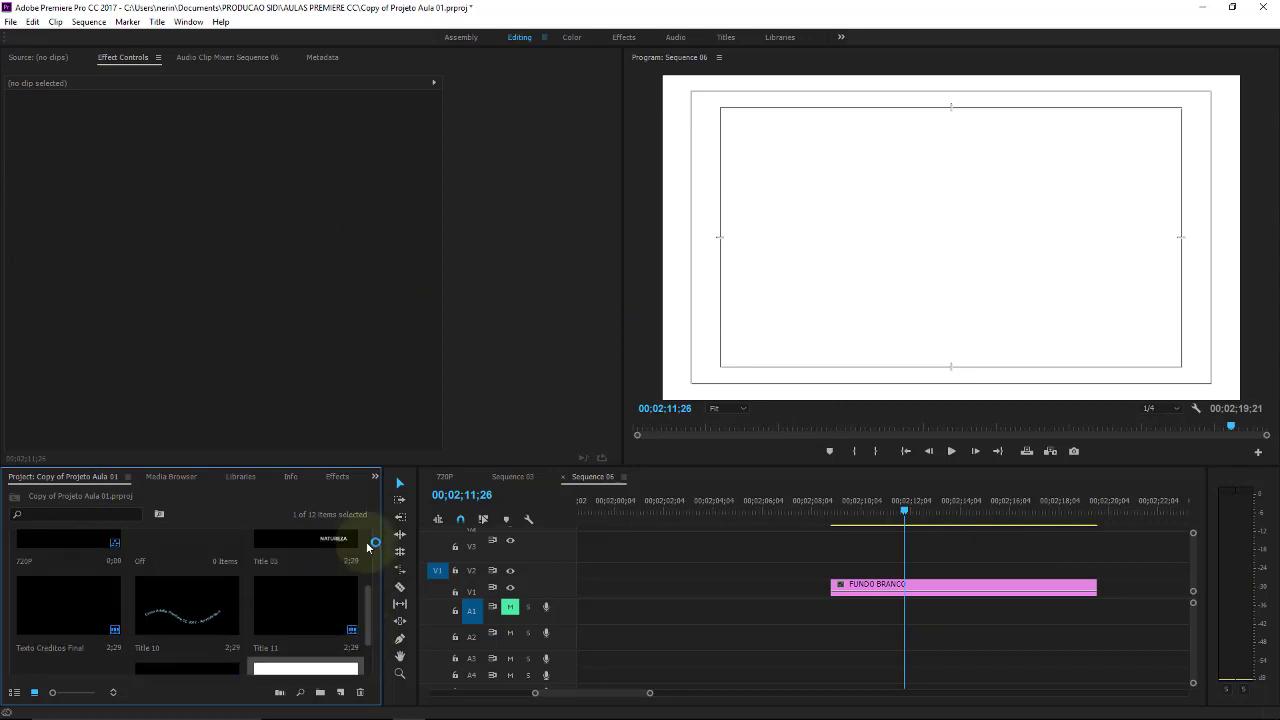
double_click(302, 572)
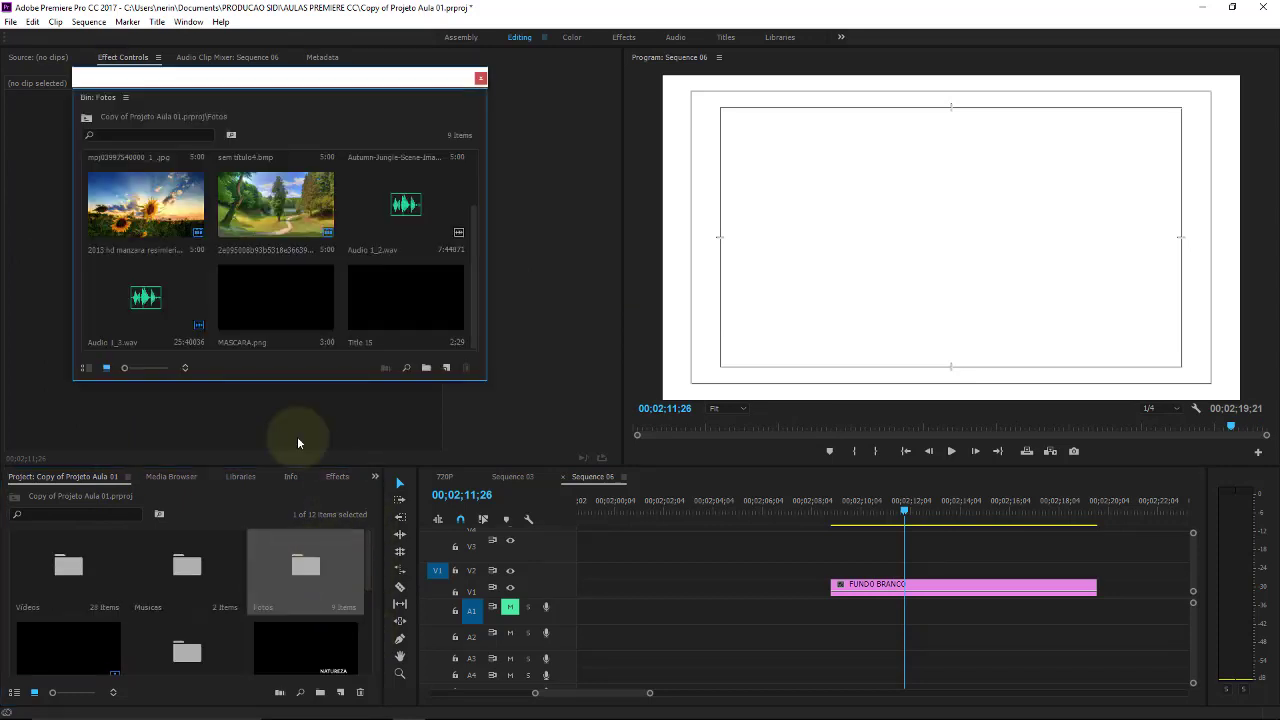
left_click(133, 208)
left_click(259, 218, "ctrl")
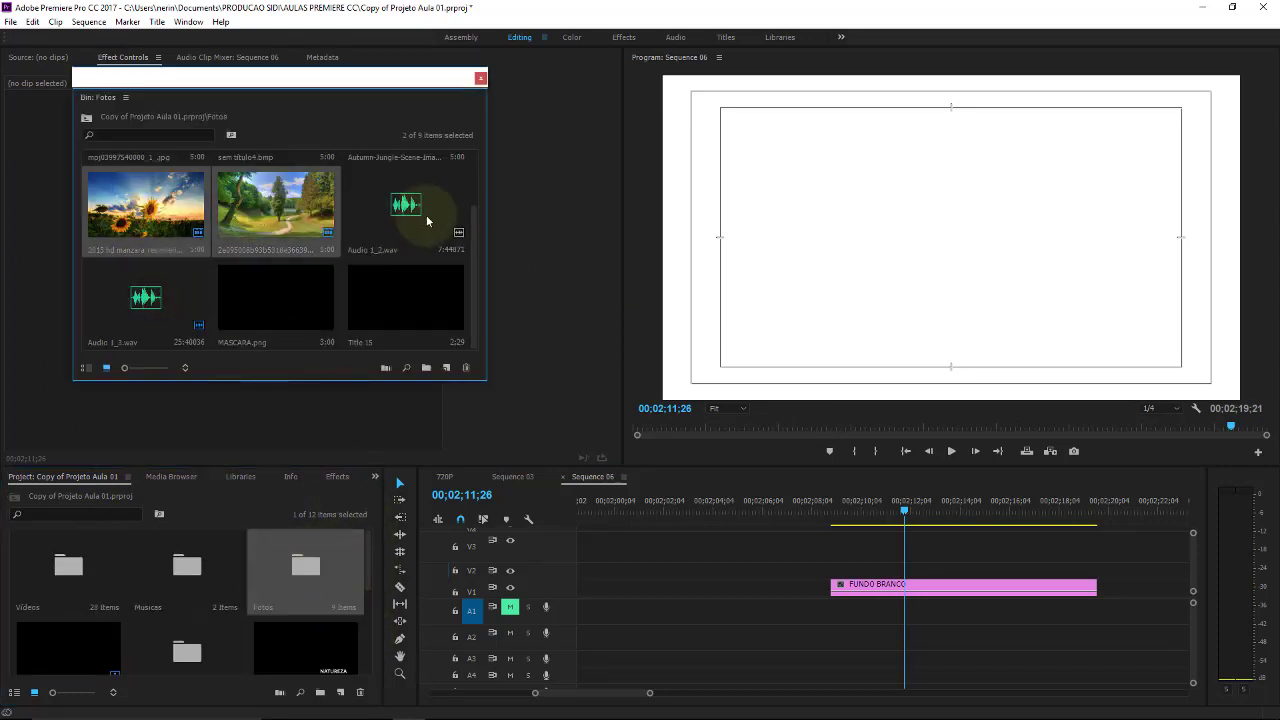
left_click_drag(474, 229, 476, 171)
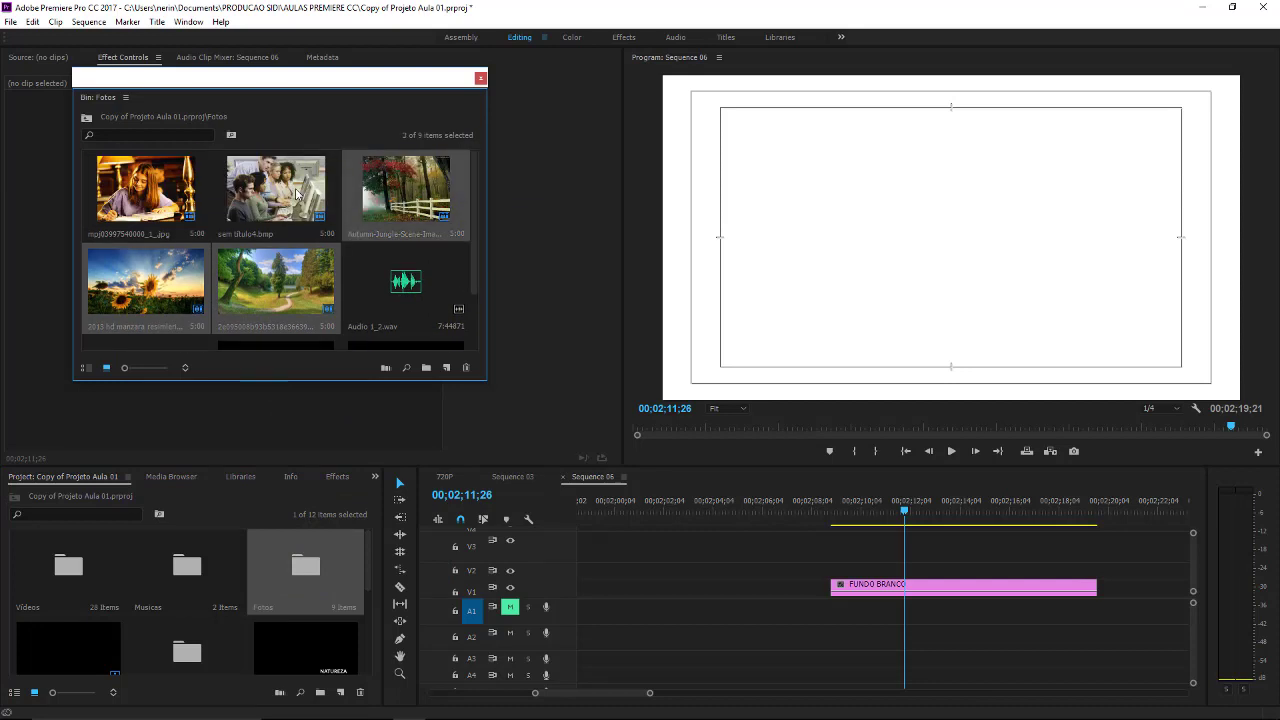
key("ctrl+v")
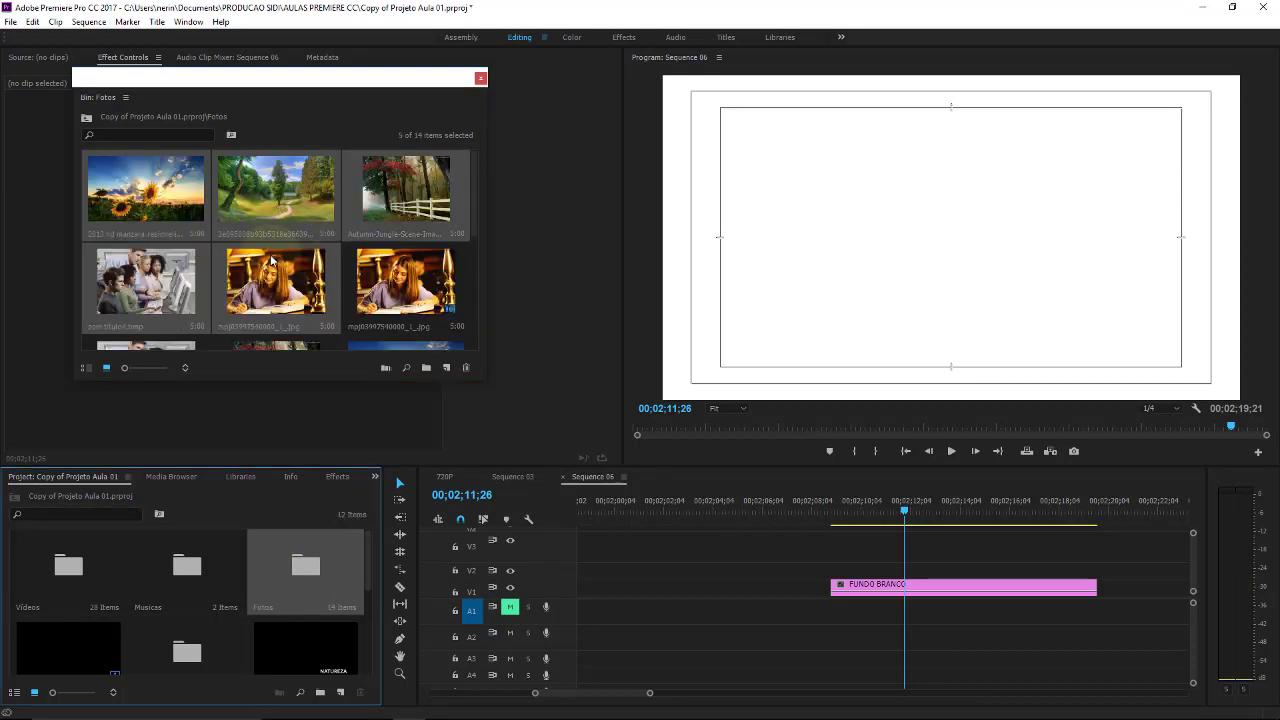
key("ctrl+z")
- Place the girl, sem titulo4, sunflower and autumn photos on track V2
left_click(283, 283)
left_click(158, 282)
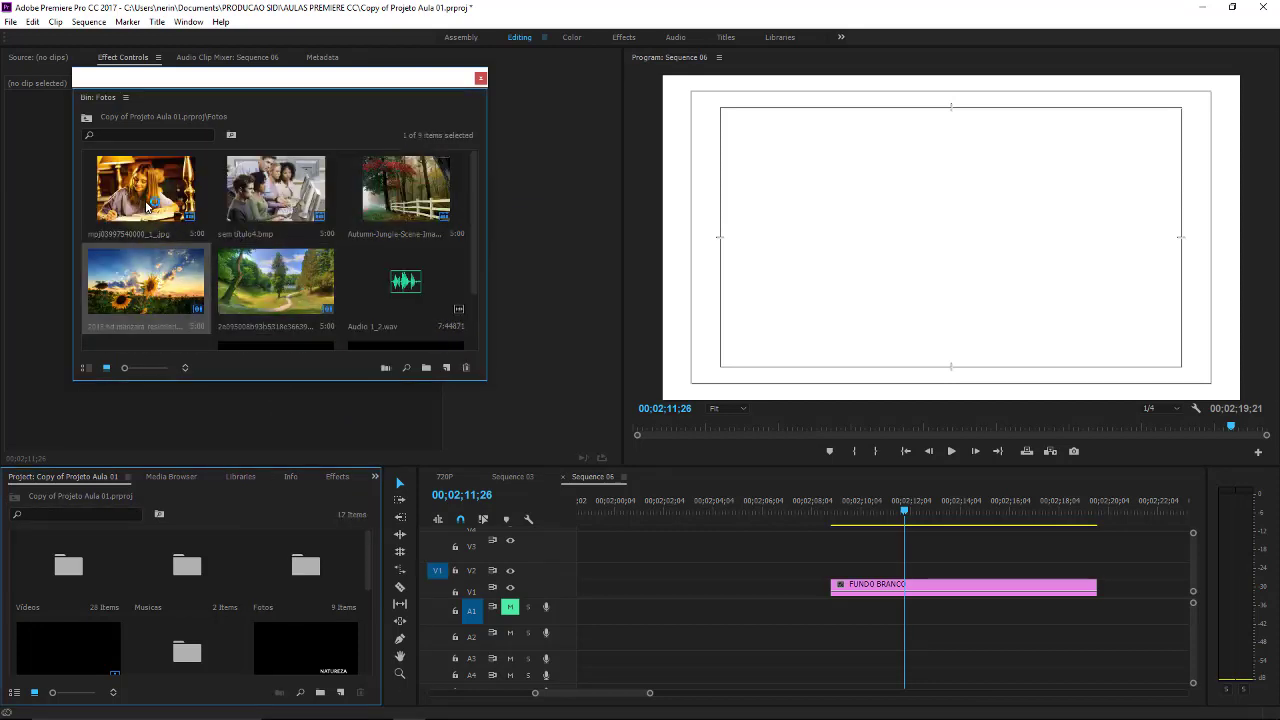
left_click(160, 195, "ctrl")
left_click(316, 200, "ctrl")
left_click(372, 195, "ctrl")
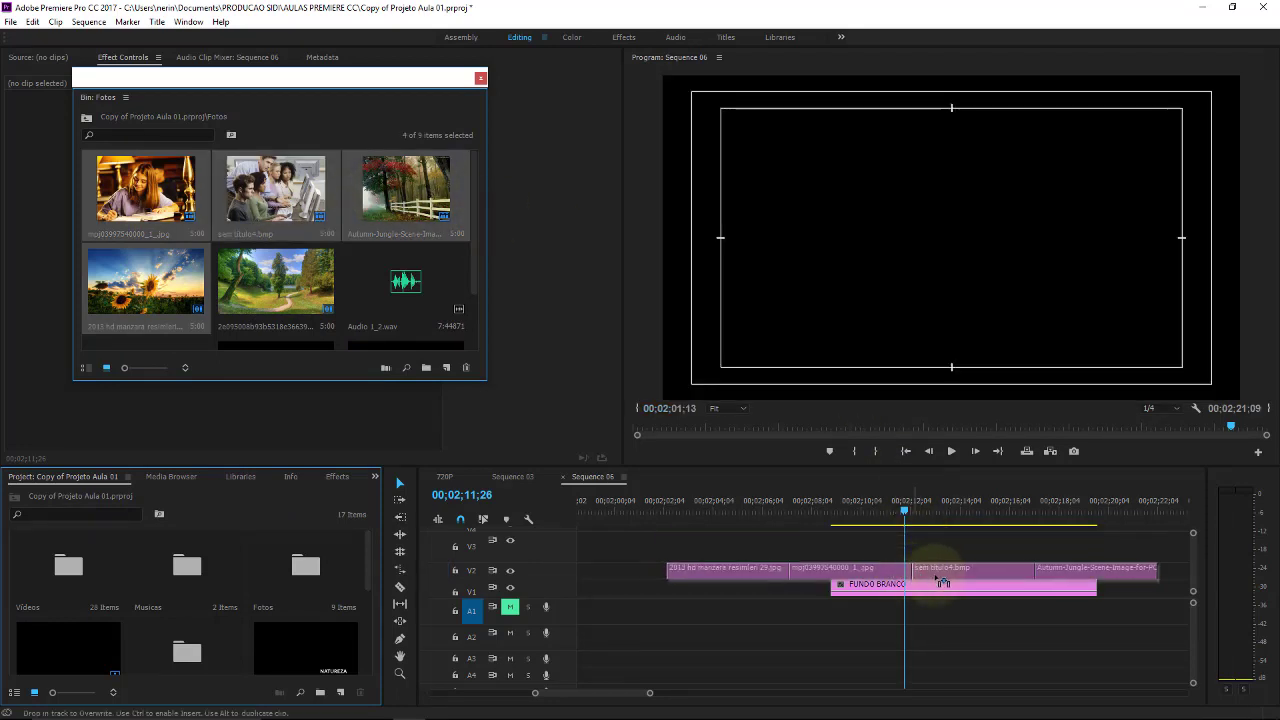
mouse_move(685, 280)
left_mouse_down()
mouse_move(870, 600)
mouse_move(696, 584)
left_mouse_up()
- Lengthen FUNDO BRANCO under all photos and keyframe the sunflower at 55% scale on its first frame
left_click_drag(1095, 585, 1020, 546)
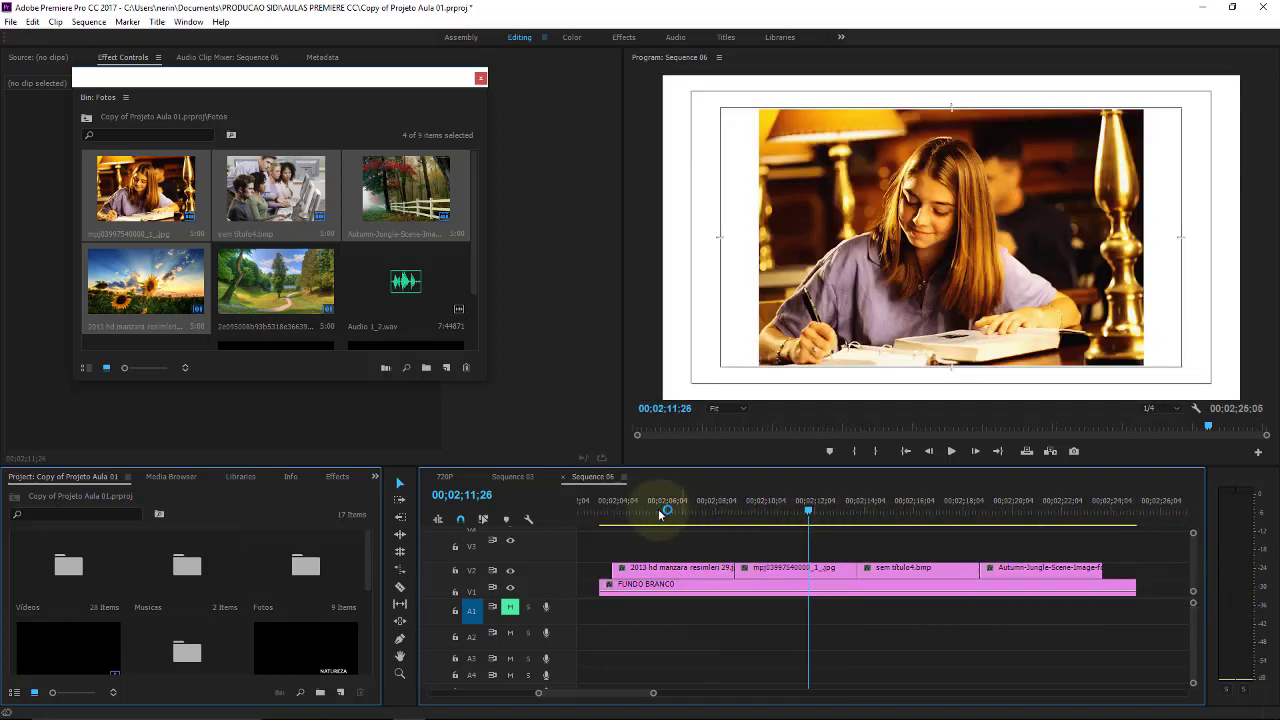
left_click(650, 505)
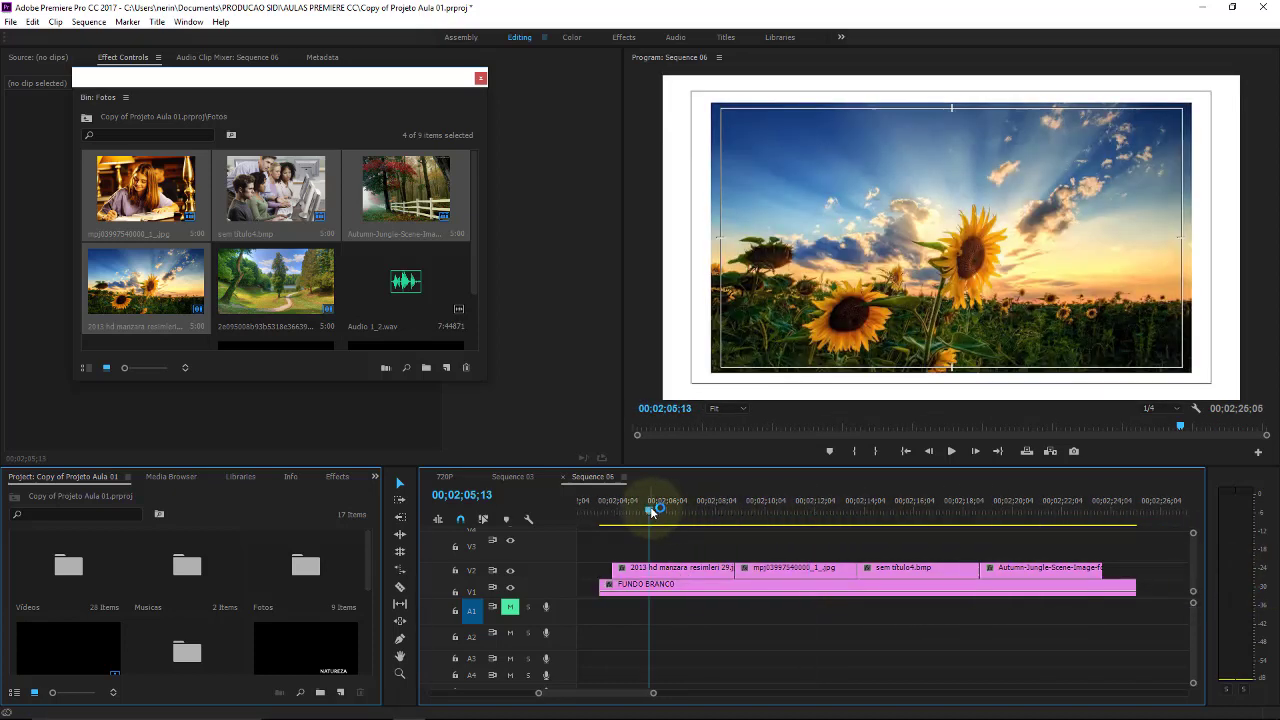
left_click(673, 570)
left_click(480, 78)
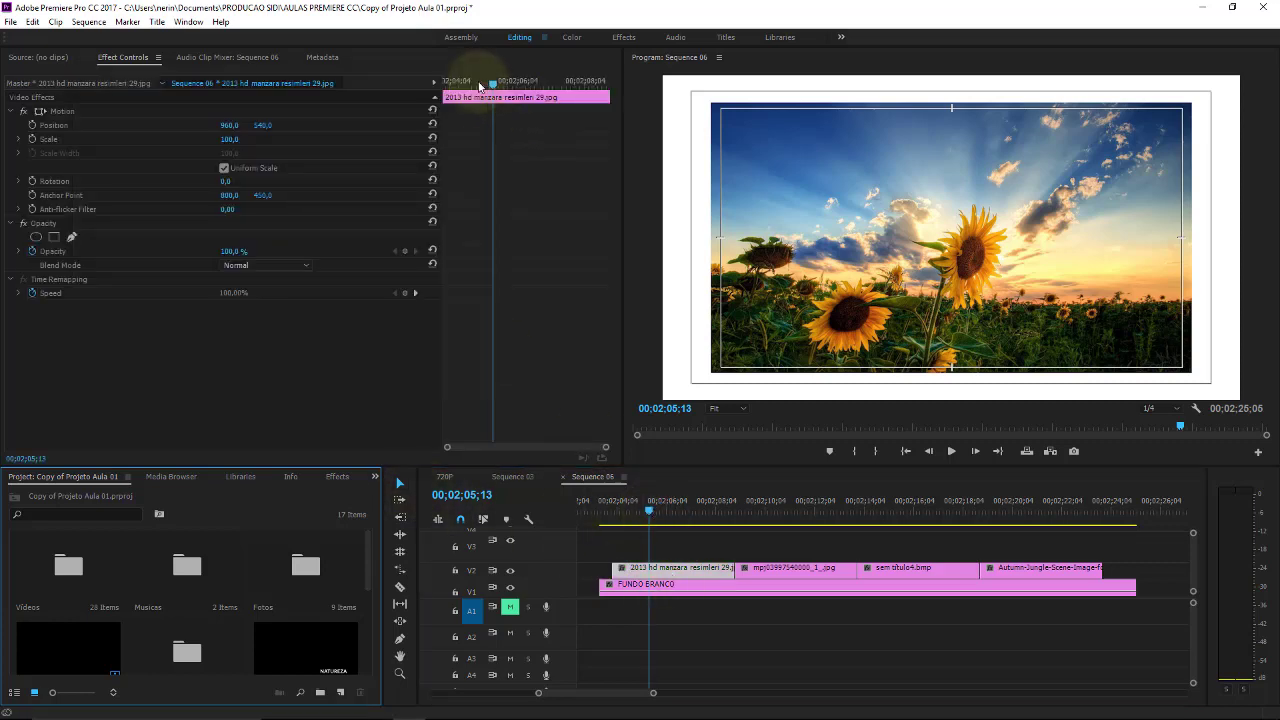
left_click_drag(480, 100, 440, 88)
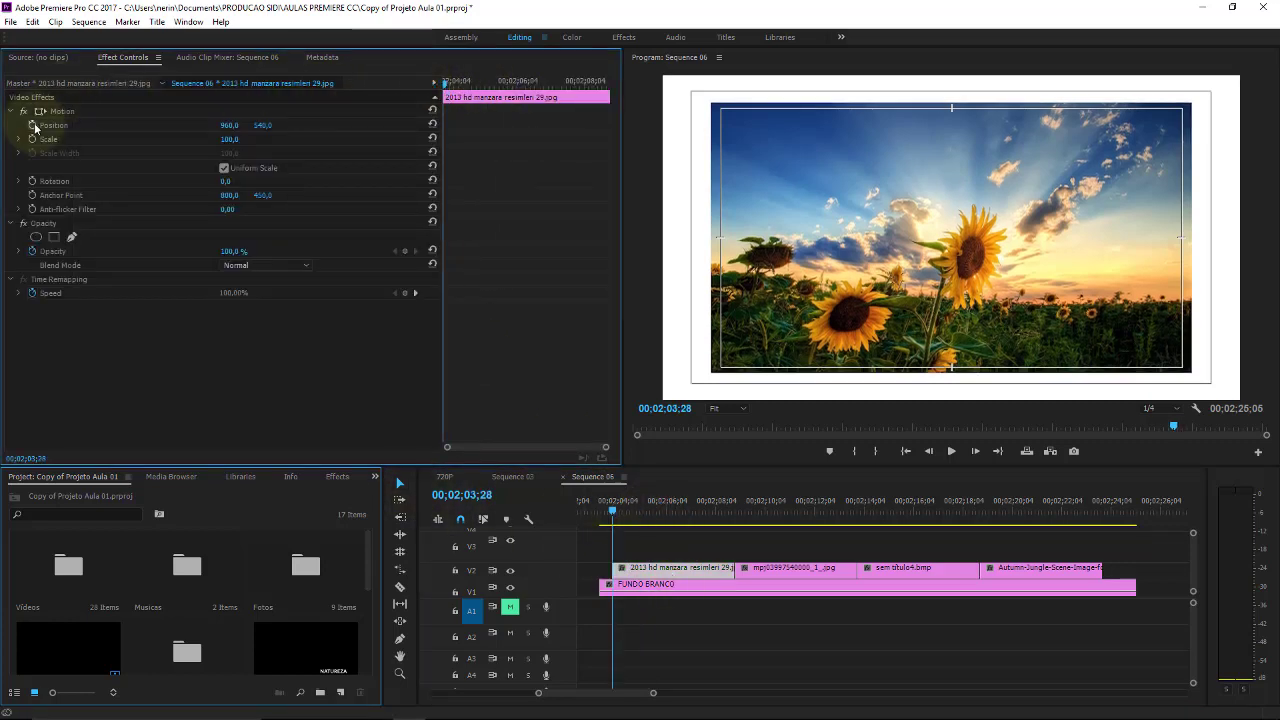
left_click(32, 125)
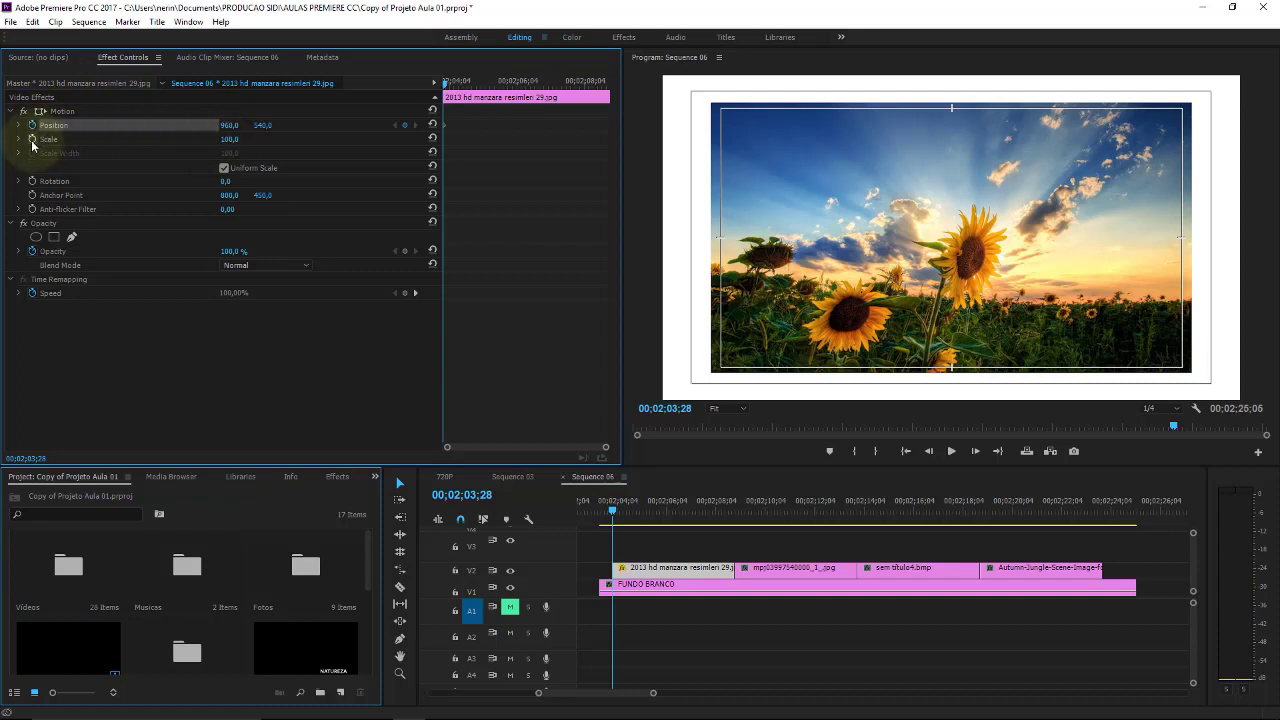
left_click_drag(230, 139, 205, 139)
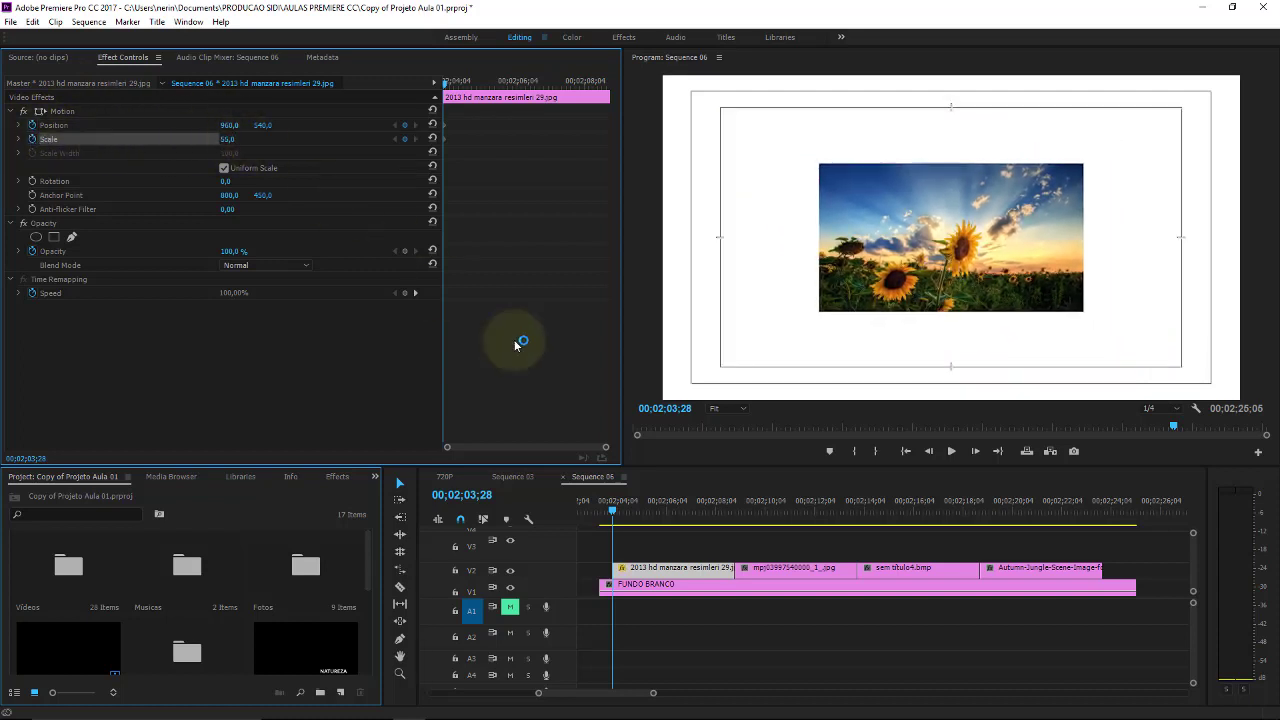
- Add a later 88% scale keyframe to the sunflower, then select the other three photos
left_click(666, 502)
left_click_drag(666, 502, 728, 494)
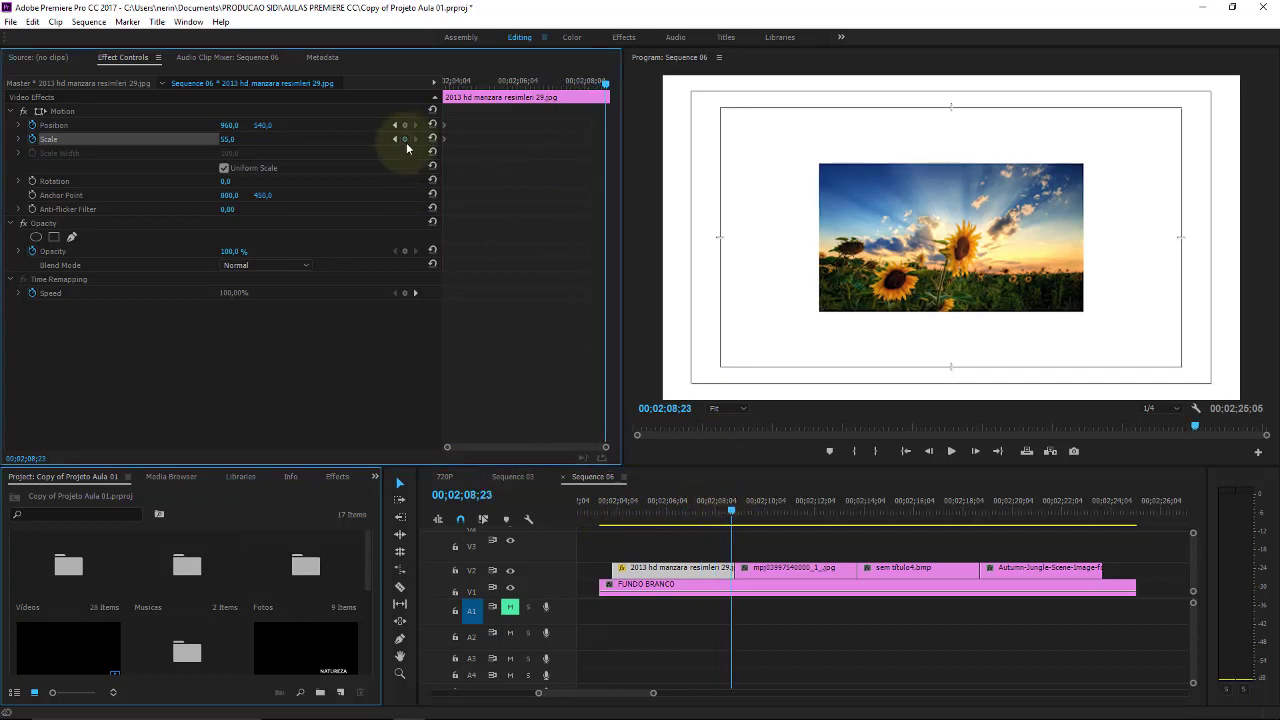
left_click(405, 139)
left_click_drag(228, 140, 262, 140)
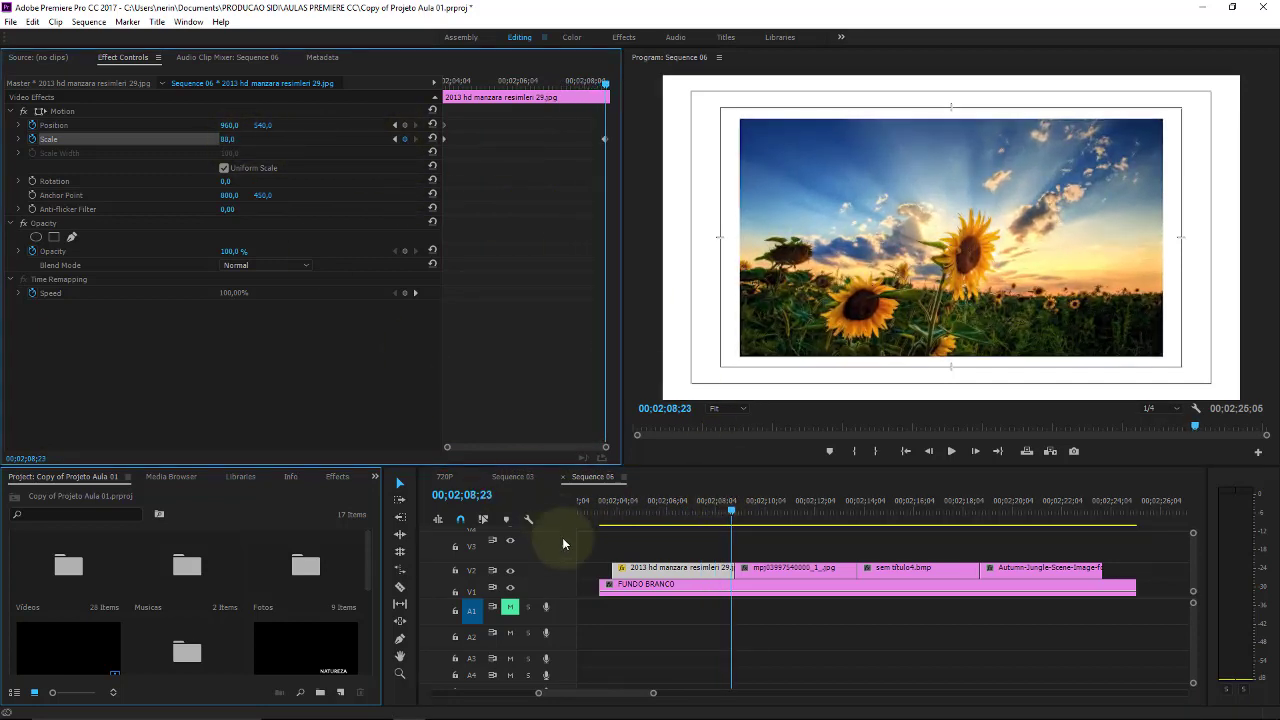
left_click(660, 550)
left_click(682, 567)
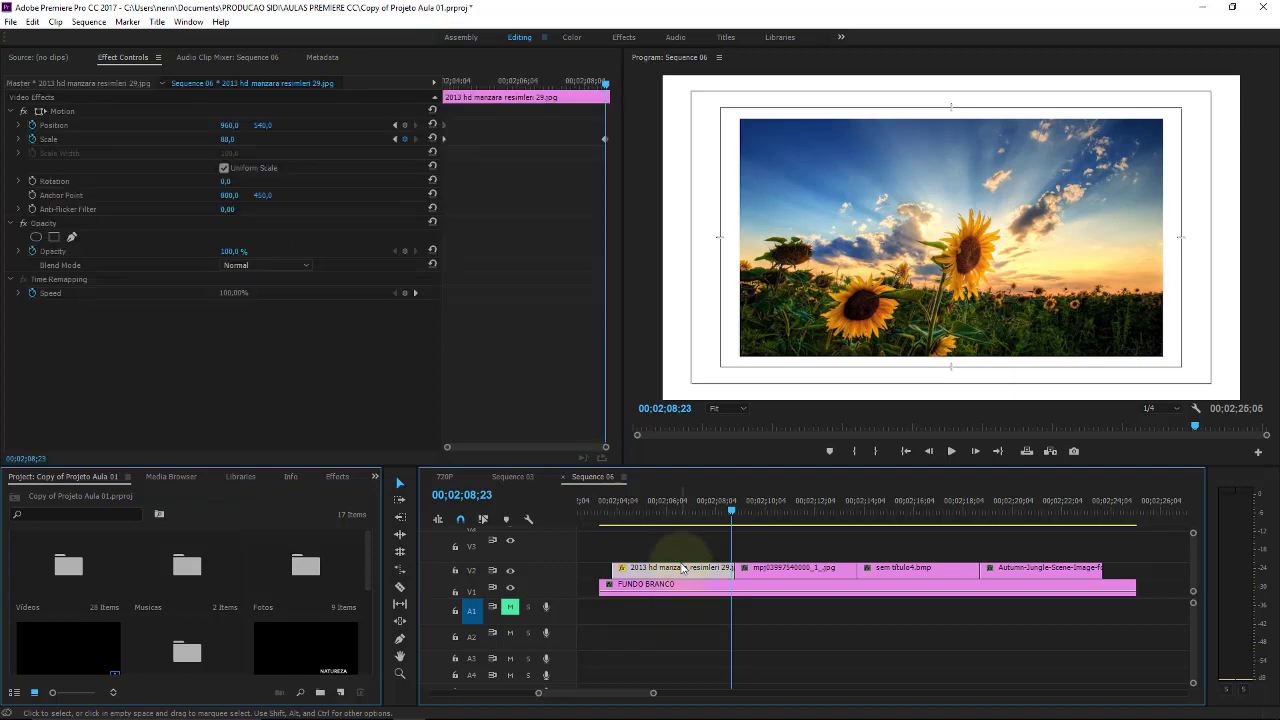
left_click_drag(1087, 525, 811, 567)
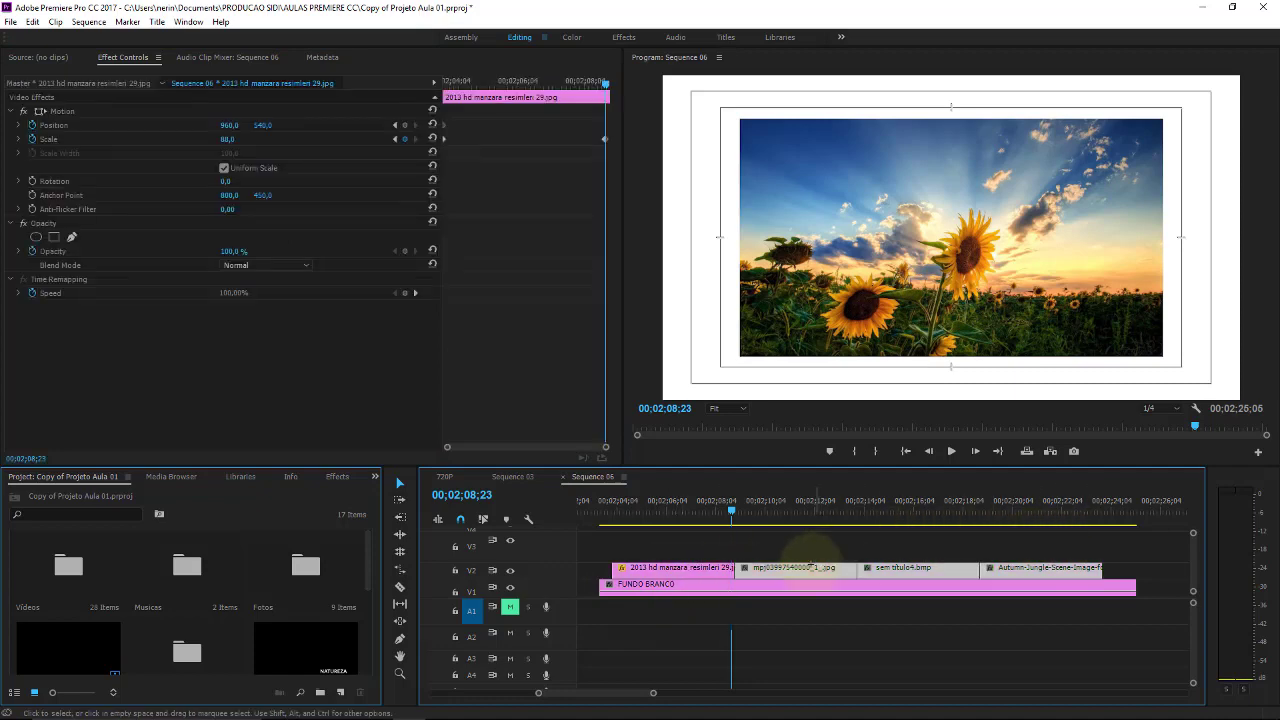
- Paste the sunflower's Motion attributes onto the other three photos via Paste Attributes
left_click(786, 505)
left_click(38, 21)
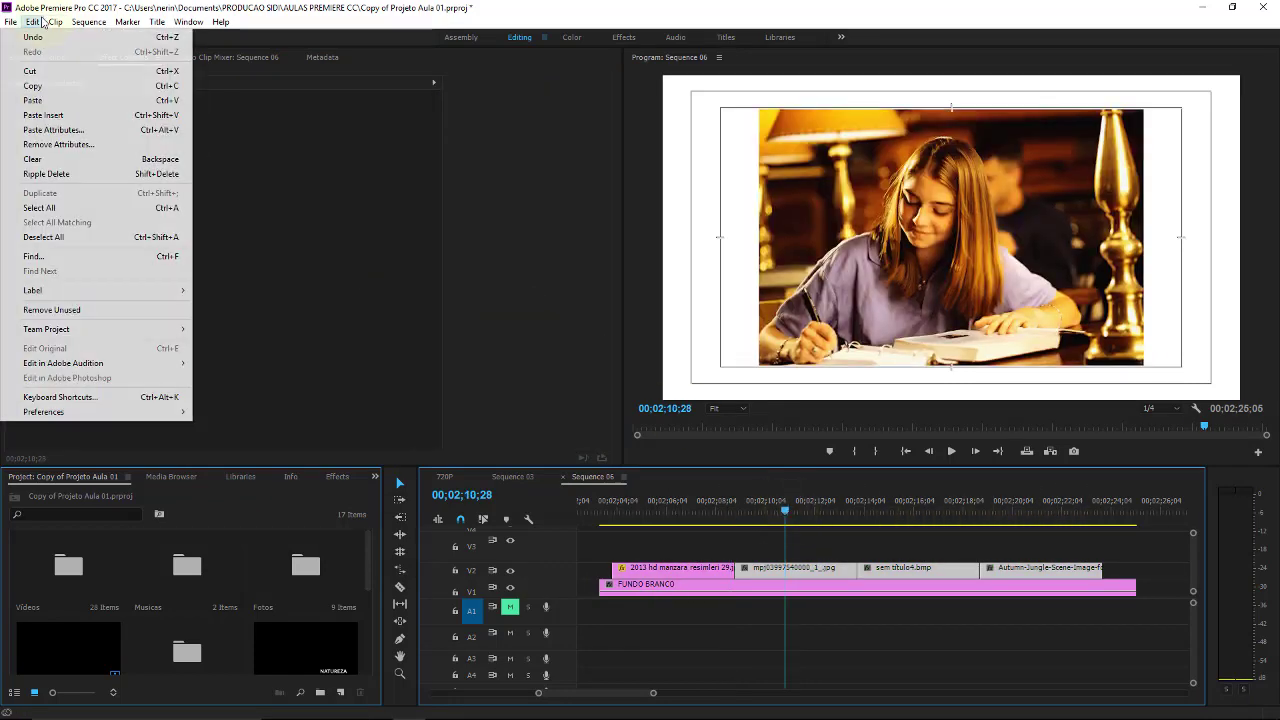
left_click(66, 130)
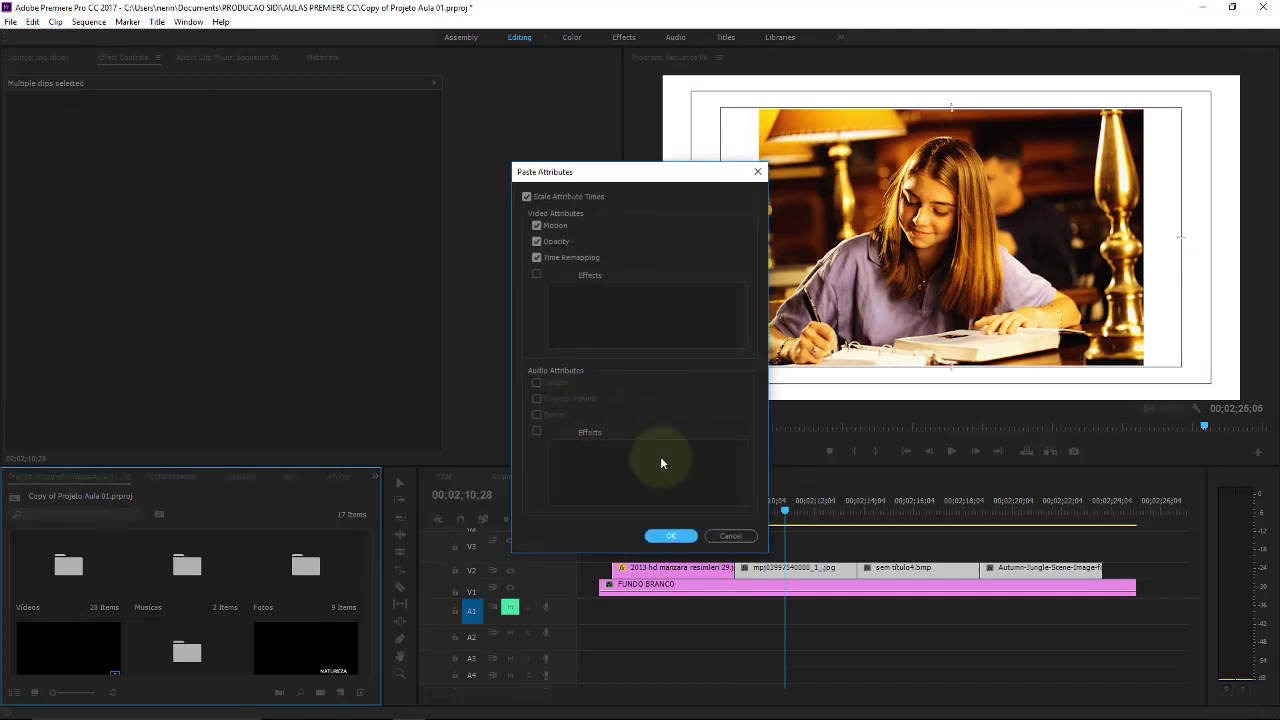
left_click(677, 538)
- Play the sequence from the sunflower photo to preview the scale animation
left_click(677, 505)
key("space")
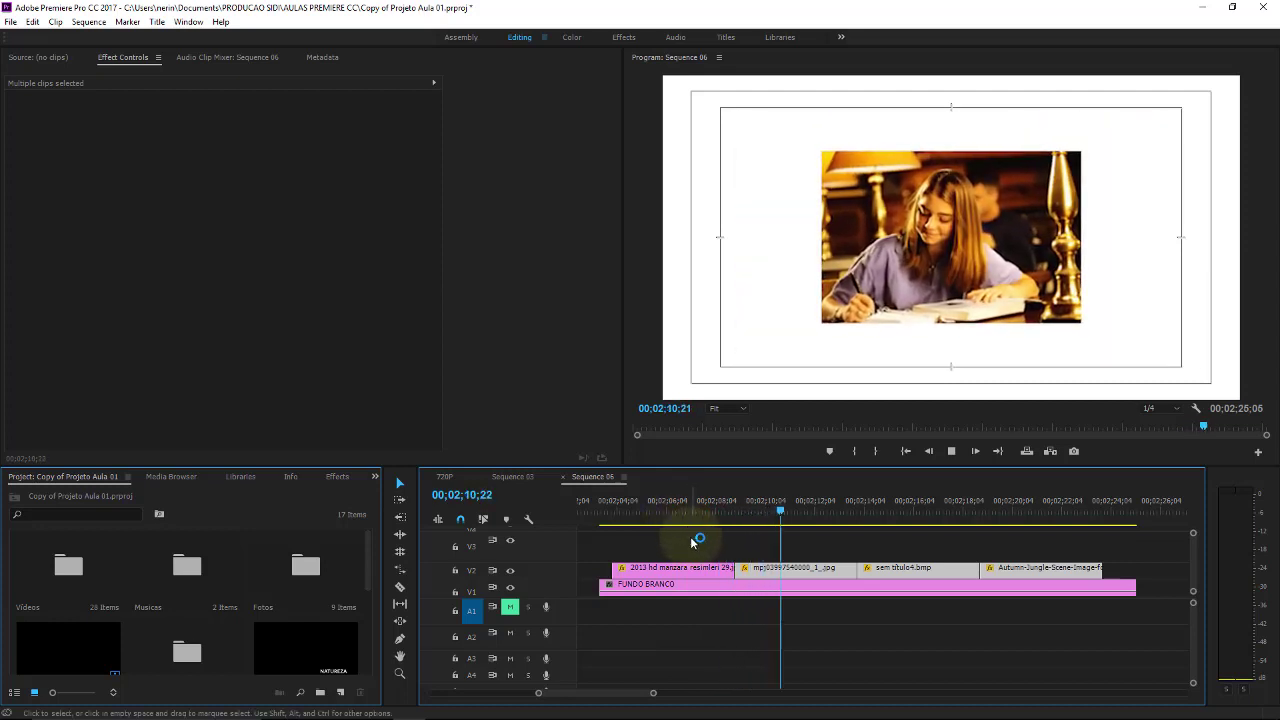
key("space")
left_click_drag(372, 548, 369, 648)
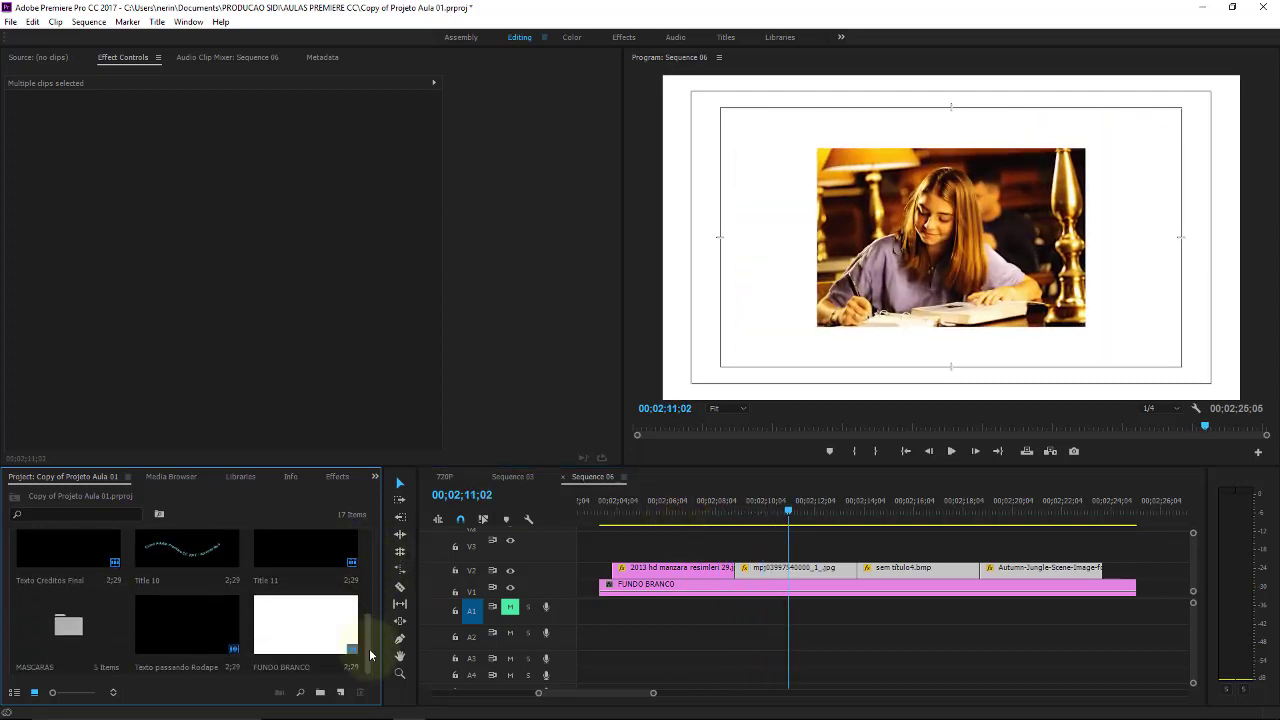
left_click(324, 645)
double_click(324, 645)
left_click(660, 436)
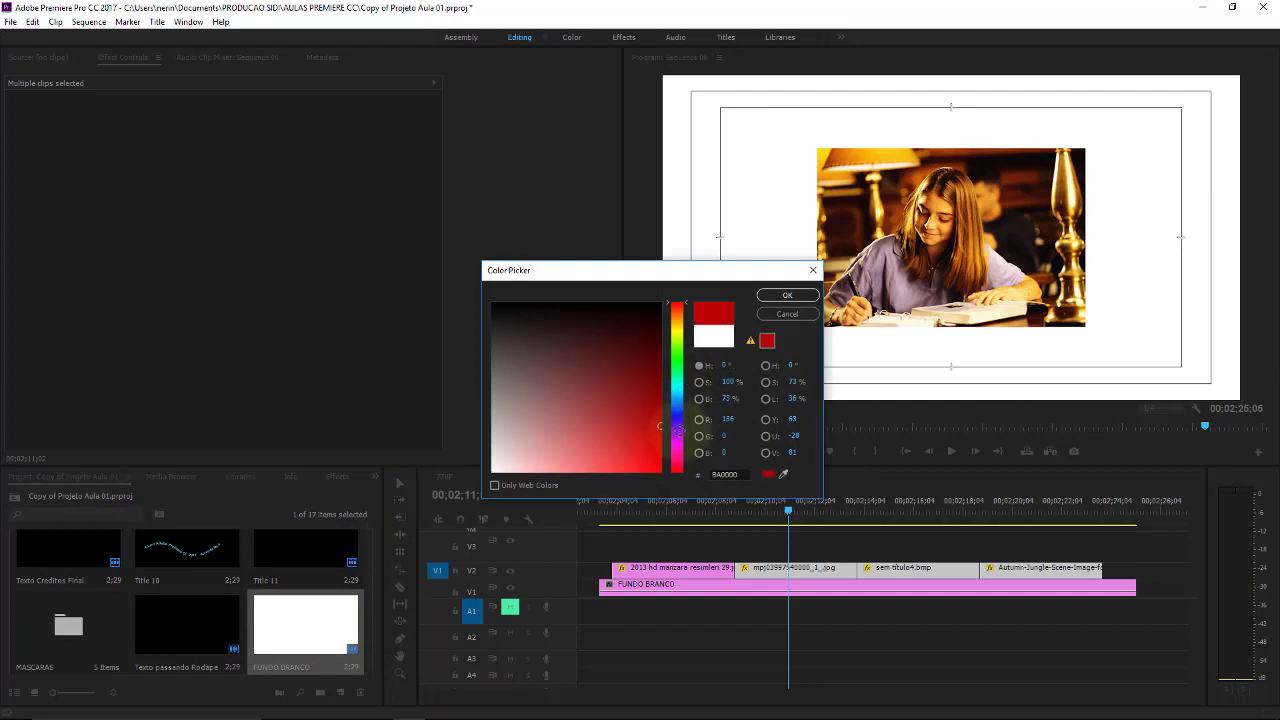
left_click(803, 297)
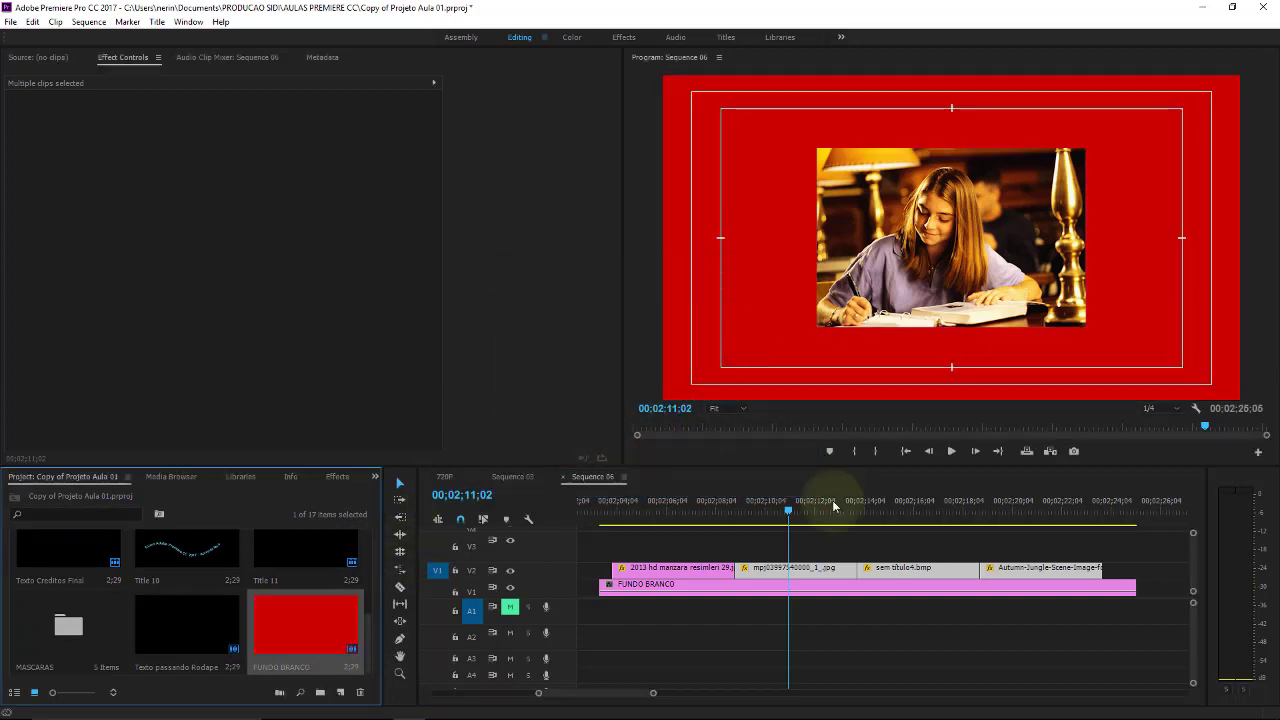
left_click(665, 505)
key("space")
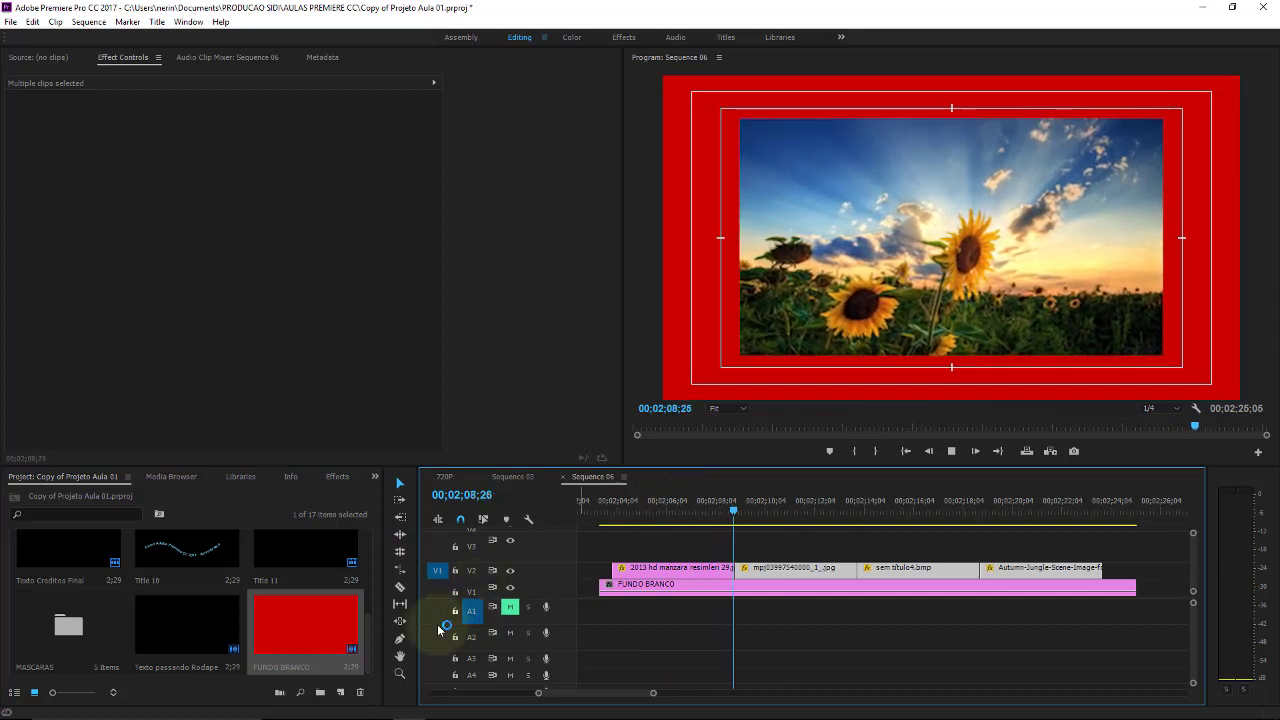
double_click(350, 626)
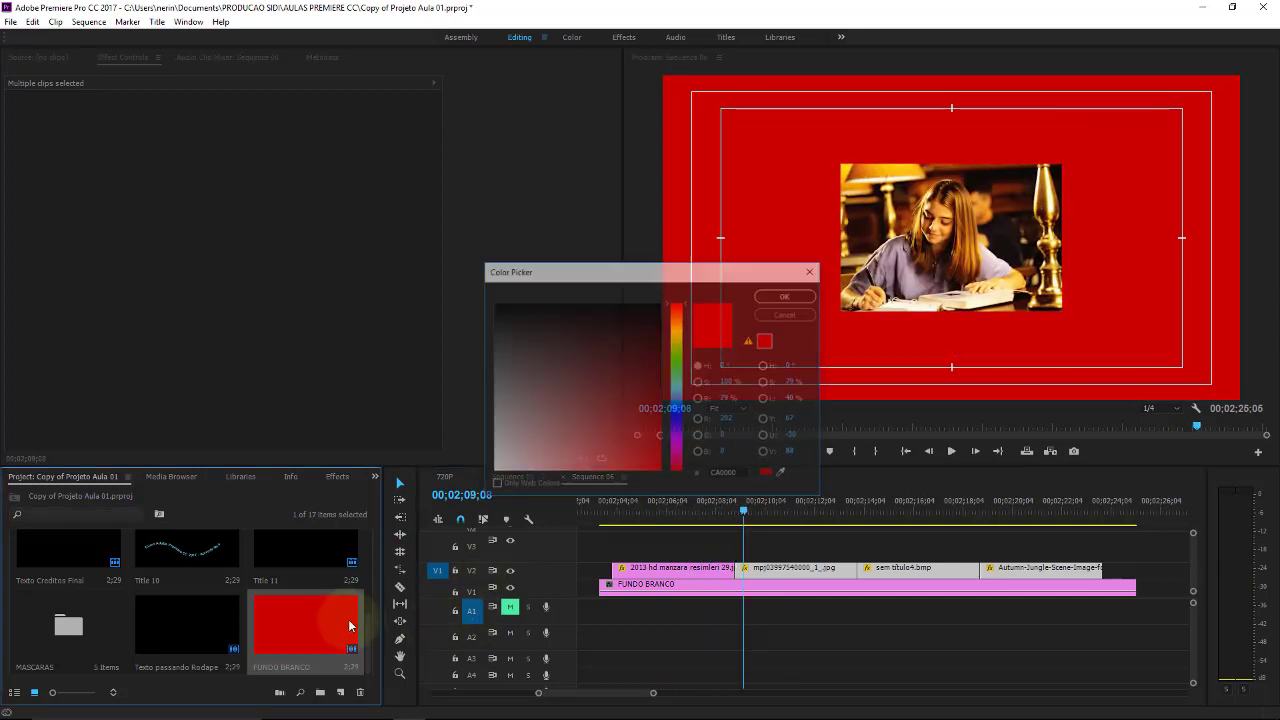
left_click(680, 413)
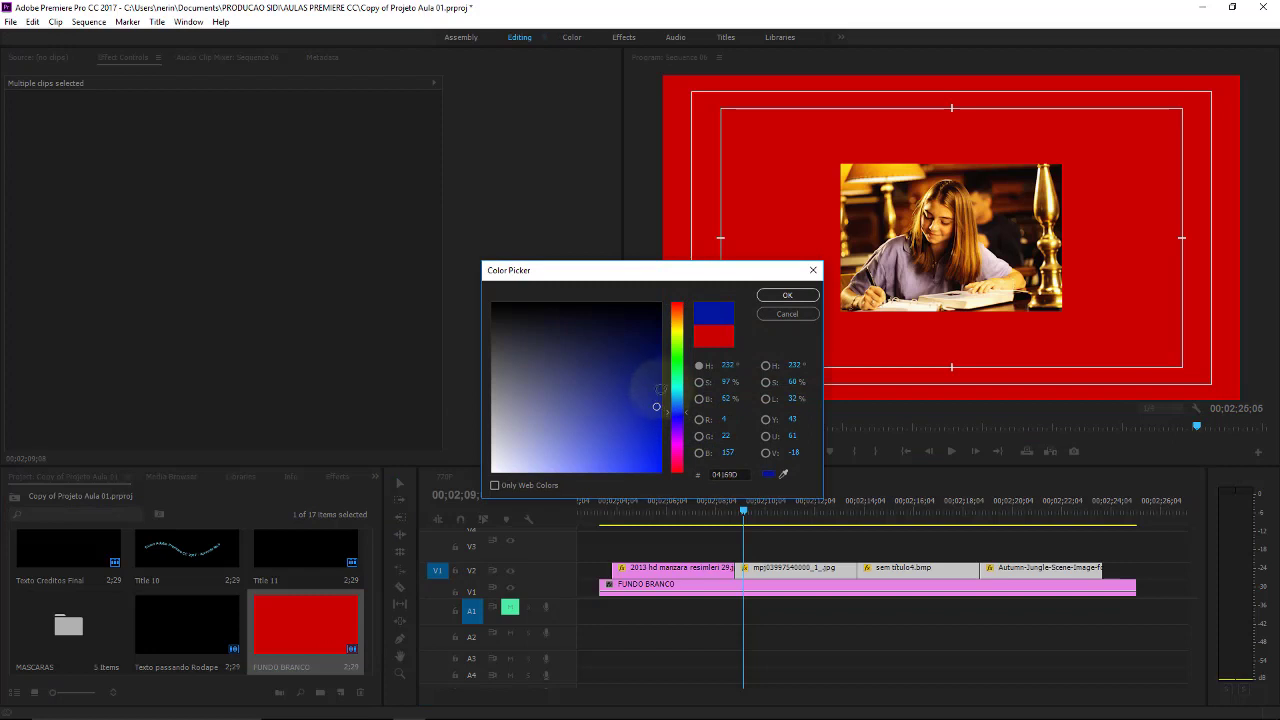
left_click(798, 296)
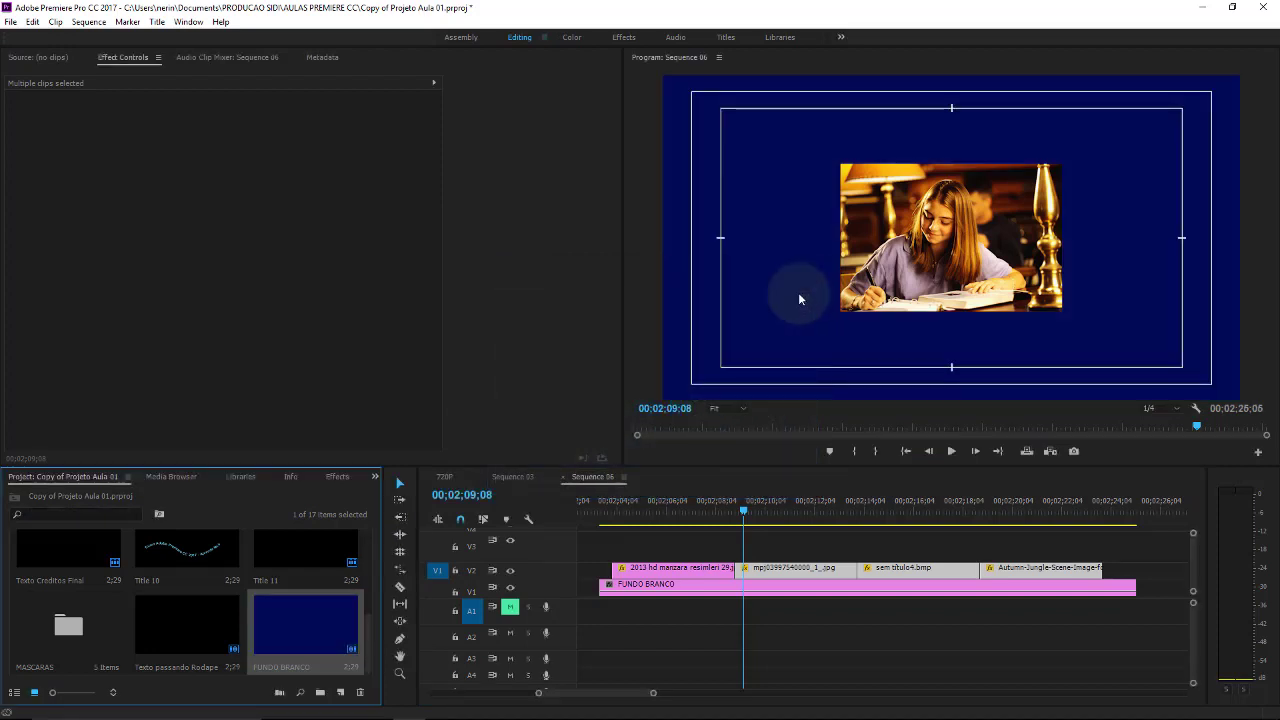
double_click(345, 608)
left_click(495, 362)
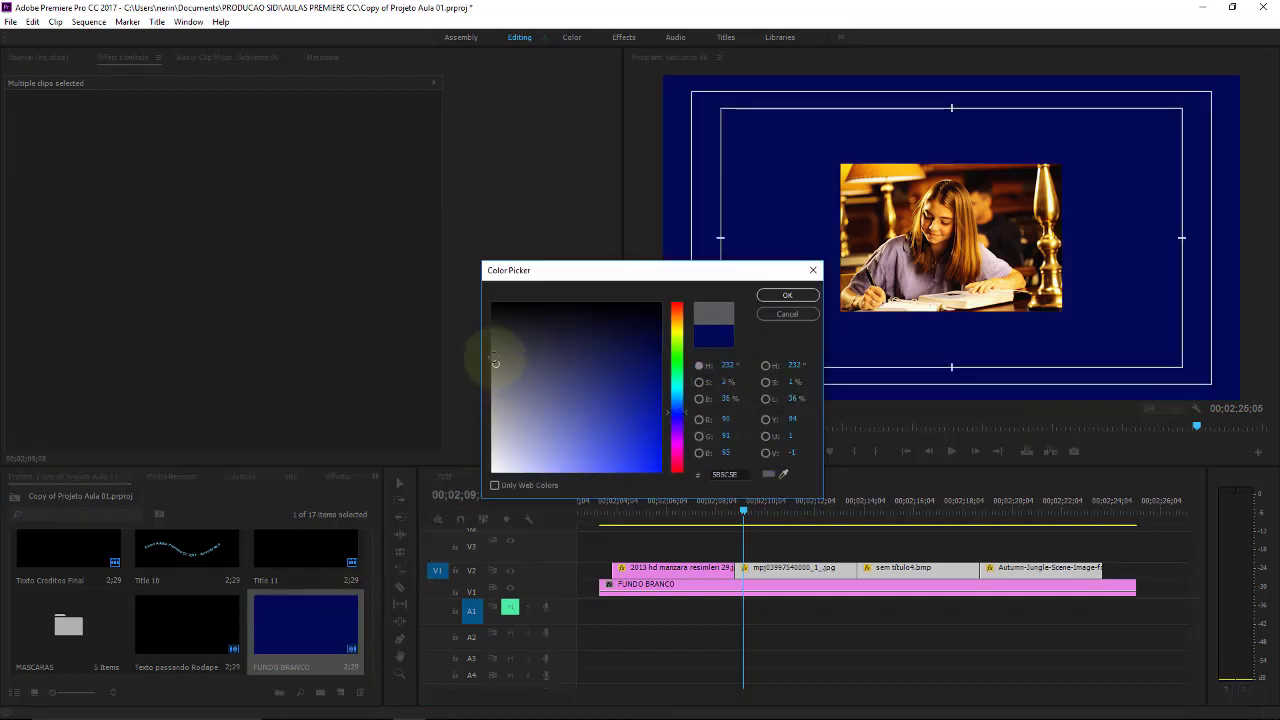
left_click(787, 295)
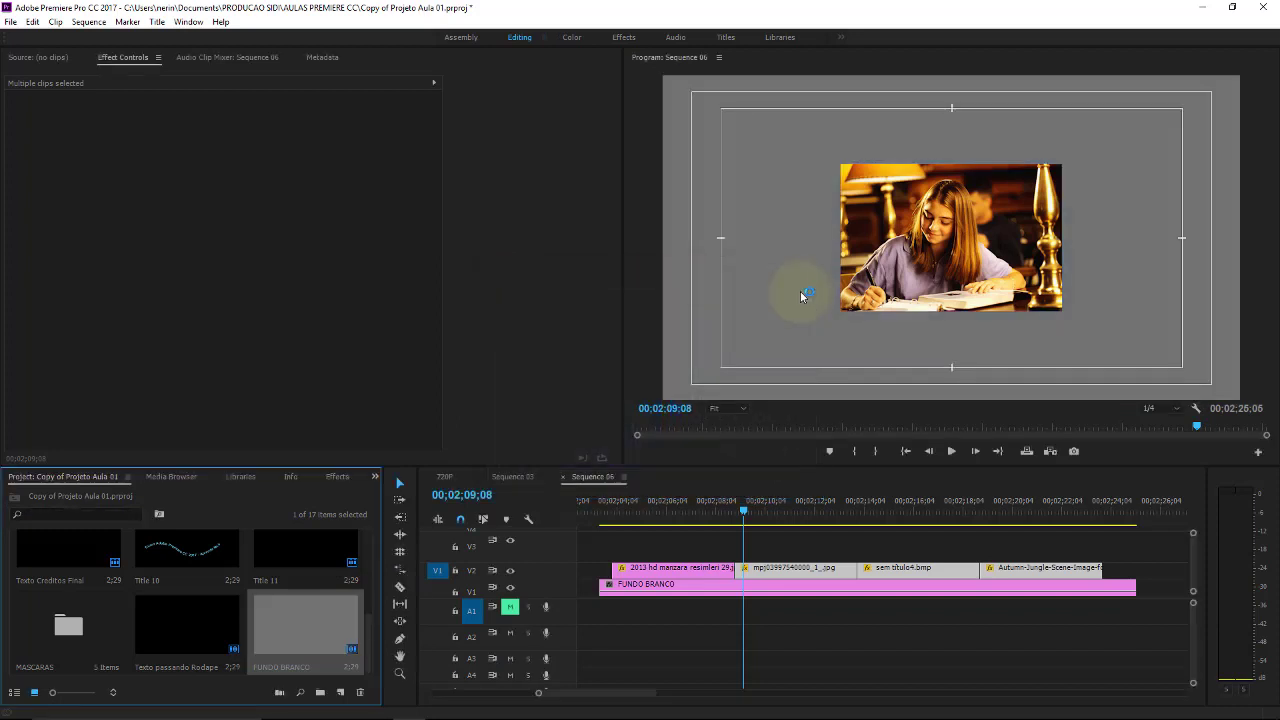
double_click(341, 628)
left_click_drag(563, 423, 445, 487)
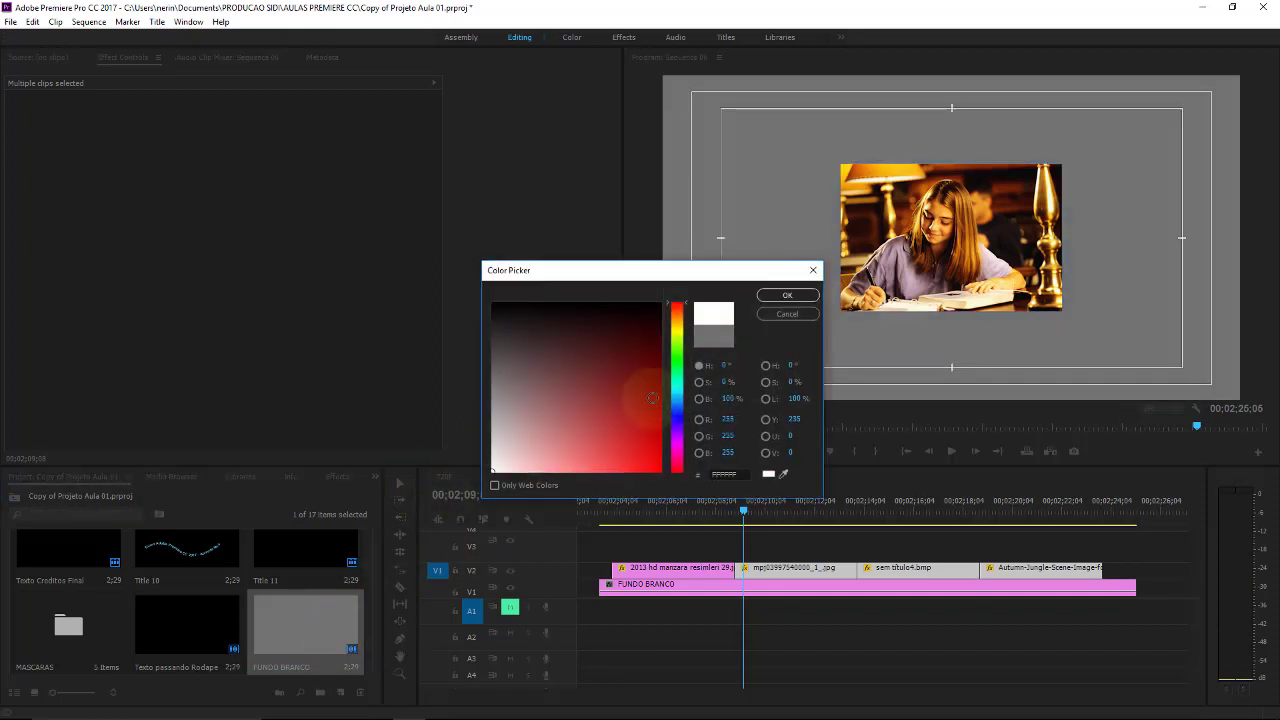
left_click(787, 295)
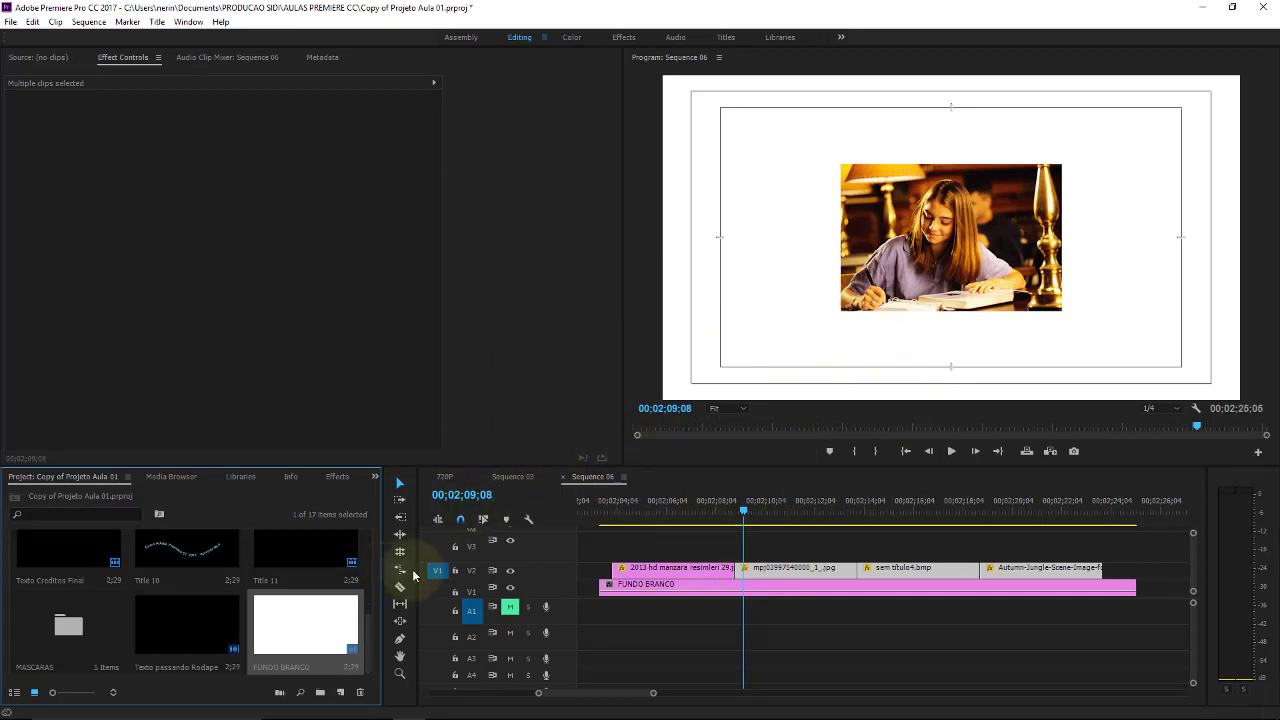
- Create a new 1920x1080 colour matte
left_click(10, 21)
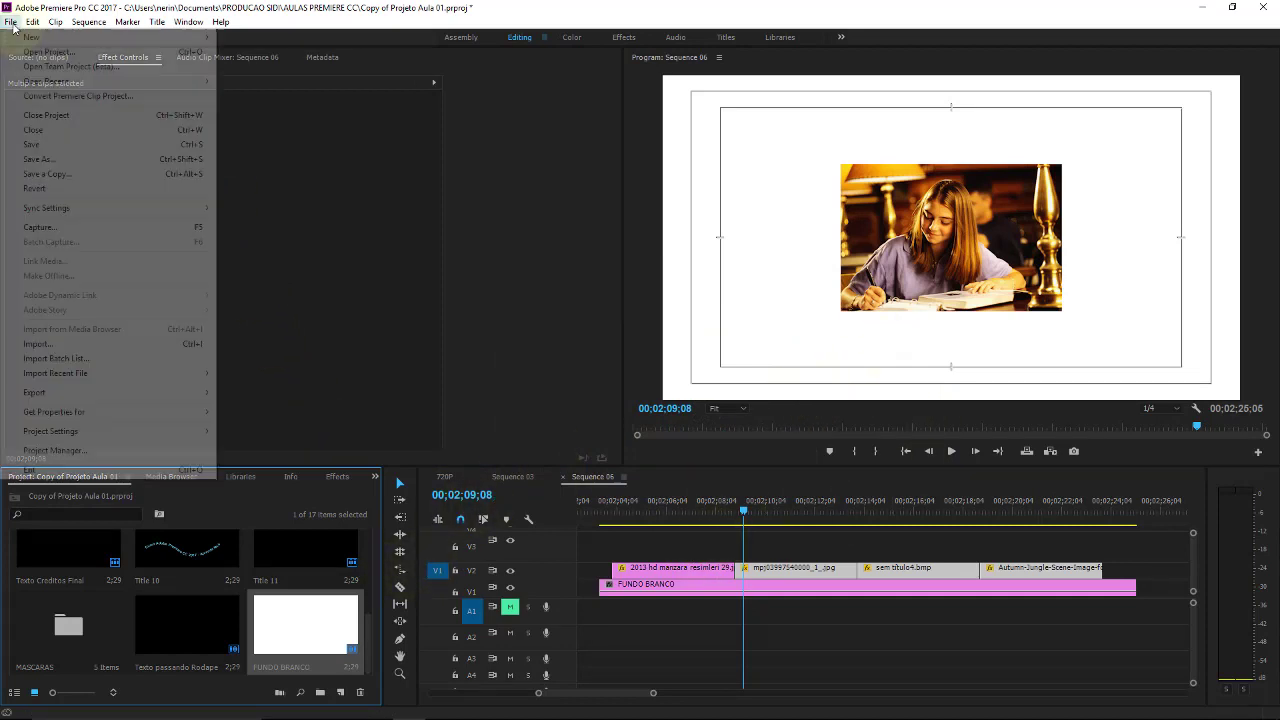
mouse_move(21, 44)
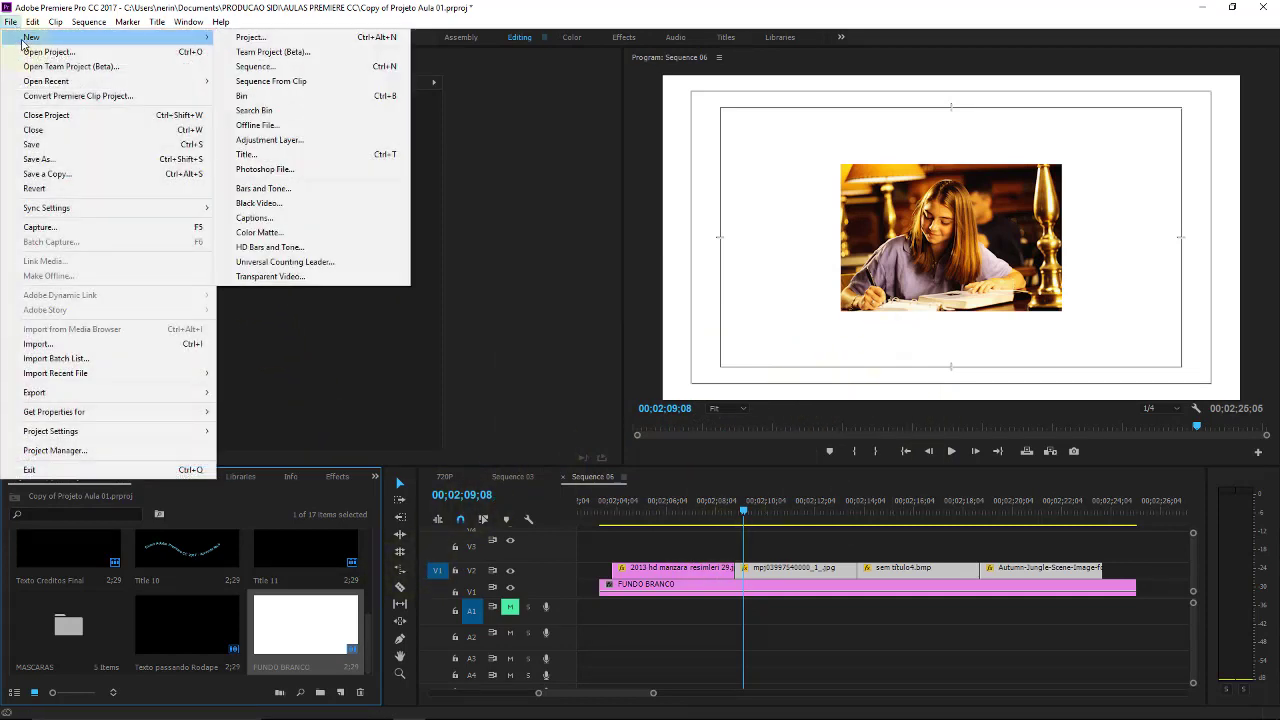
left_click(352, 232)
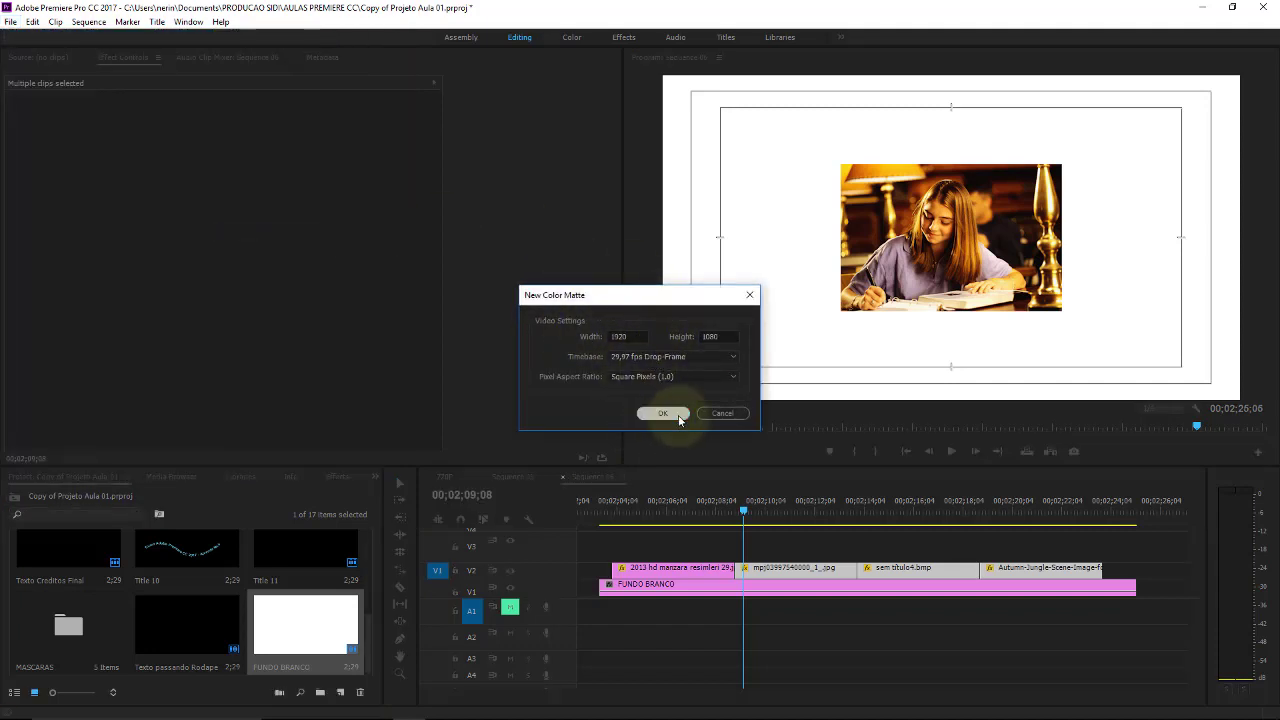
left_click(677, 415)
- Make the matte bright cyan, name it AZUL, and drop it on V1 after FUNDO BRANCO
left_click(661, 414)
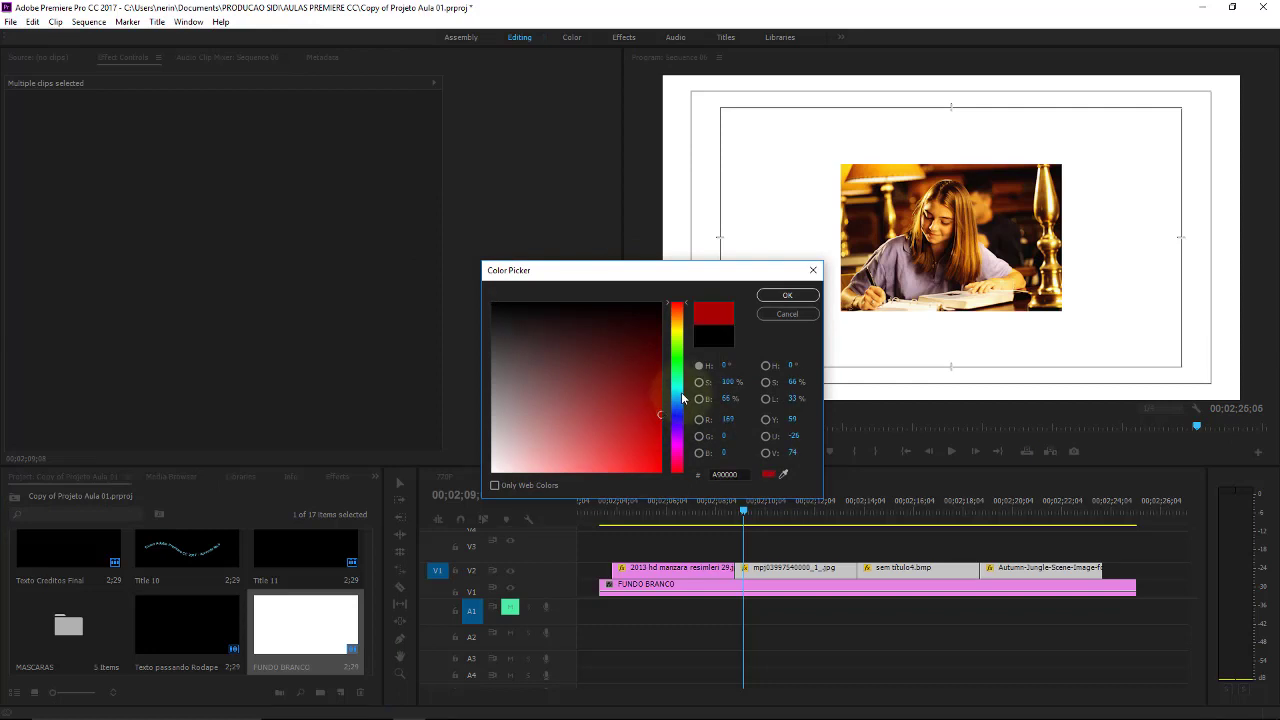
left_click(683, 387)
left_click(659, 468)
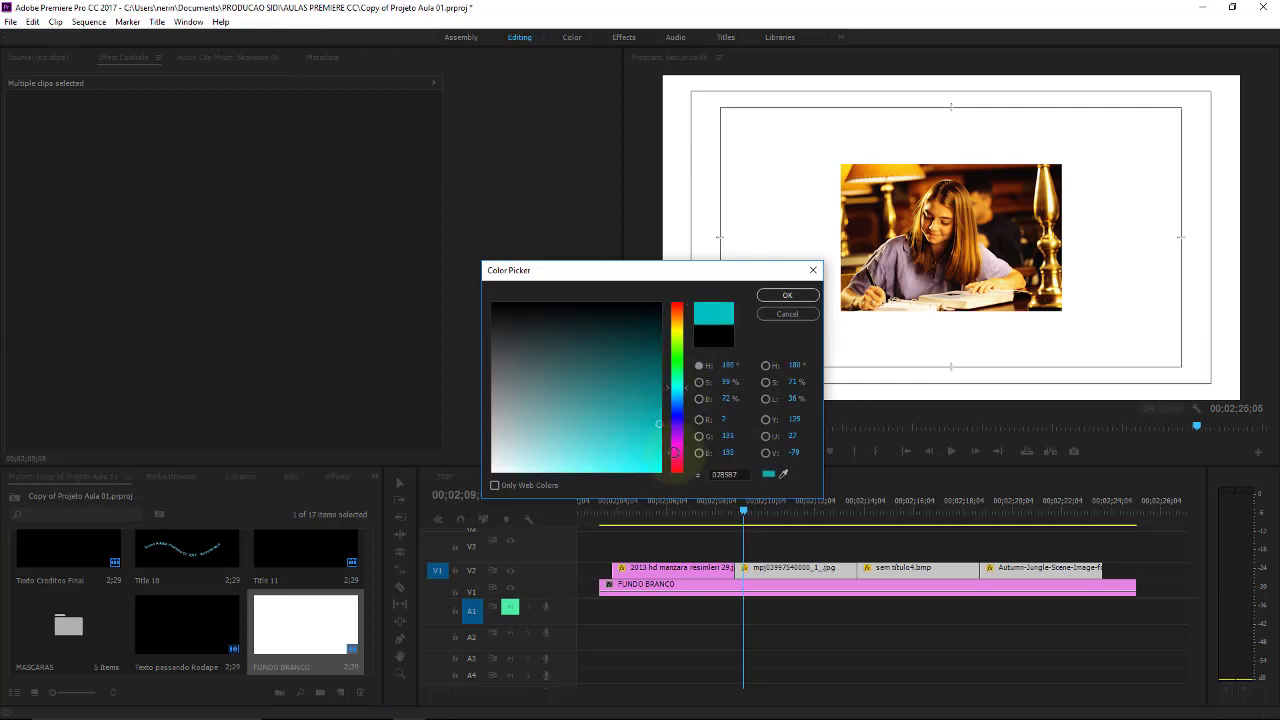
left_click(804, 297)
type("AZUL")
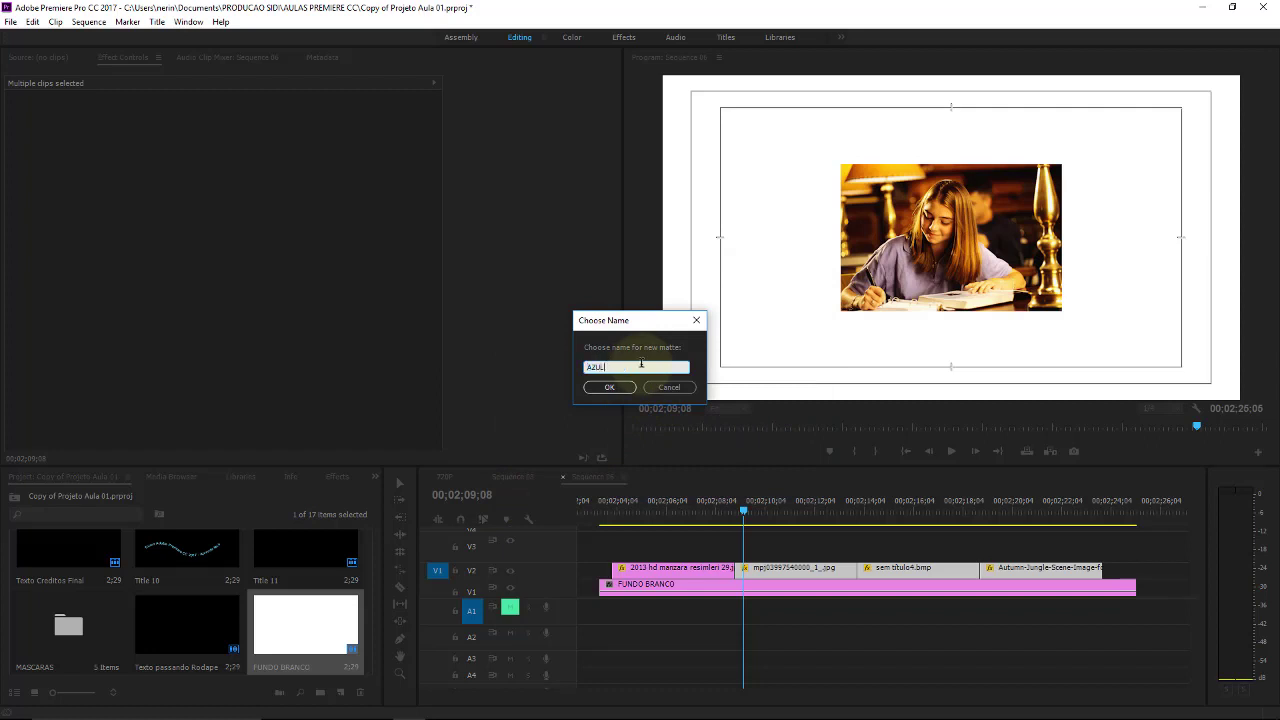
key("Return")
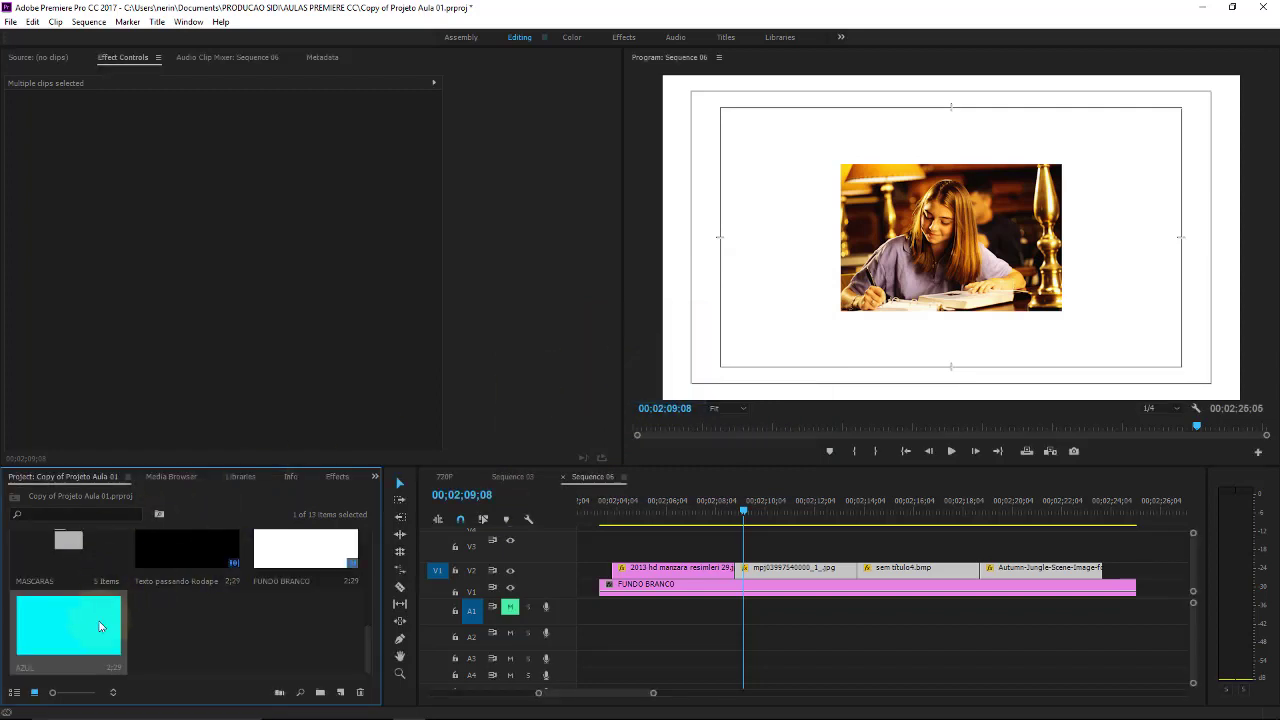
left_click_drag(99, 626, 1178, 590)
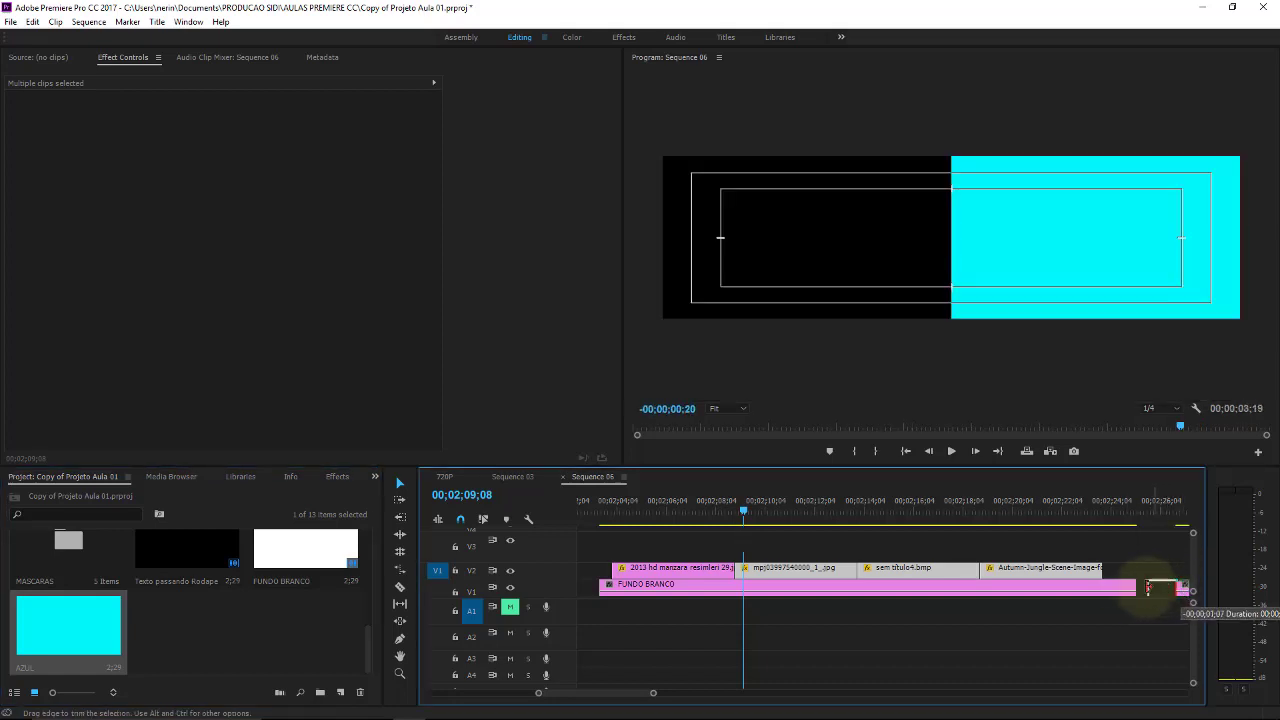
- Extend AZUL's start left to meet FUNDO BRANCO and zoom the timeline out
left_click_drag(1176, 586, 1140, 588)
left_click(1094, 500)
key("minus")
key("minus")
key("minus")
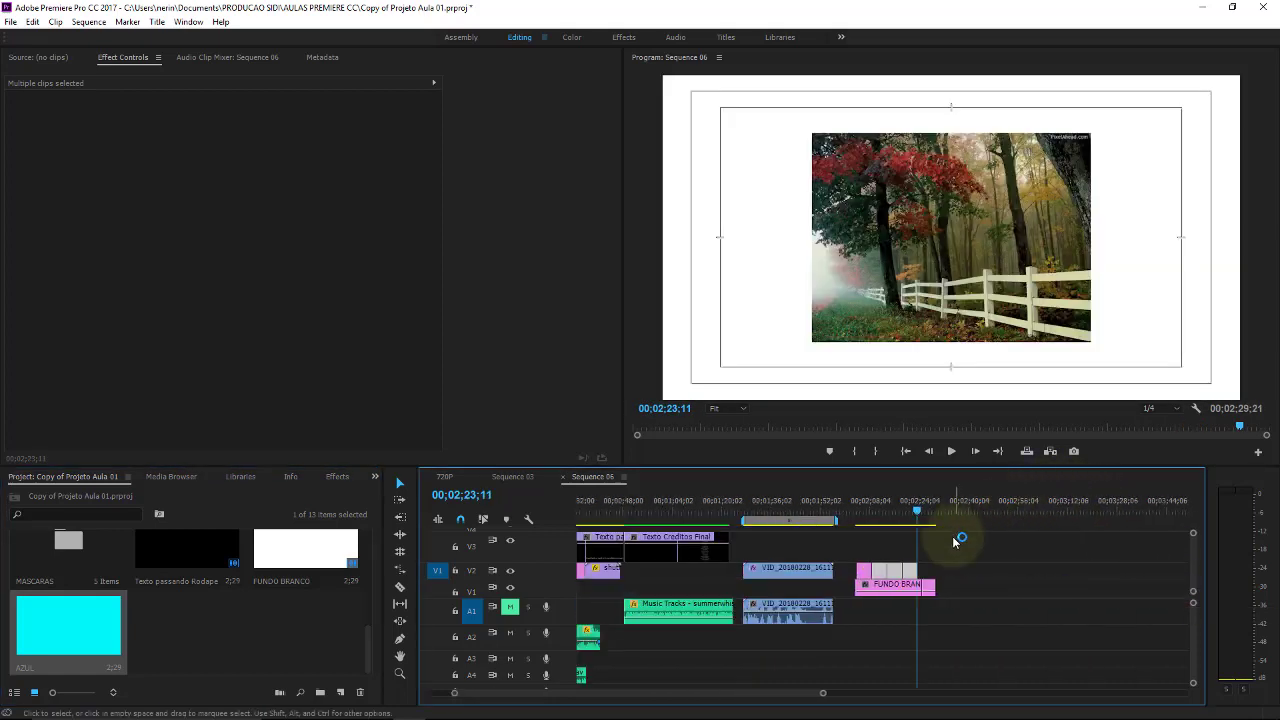
left_click_drag(954, 538, 858, 578)
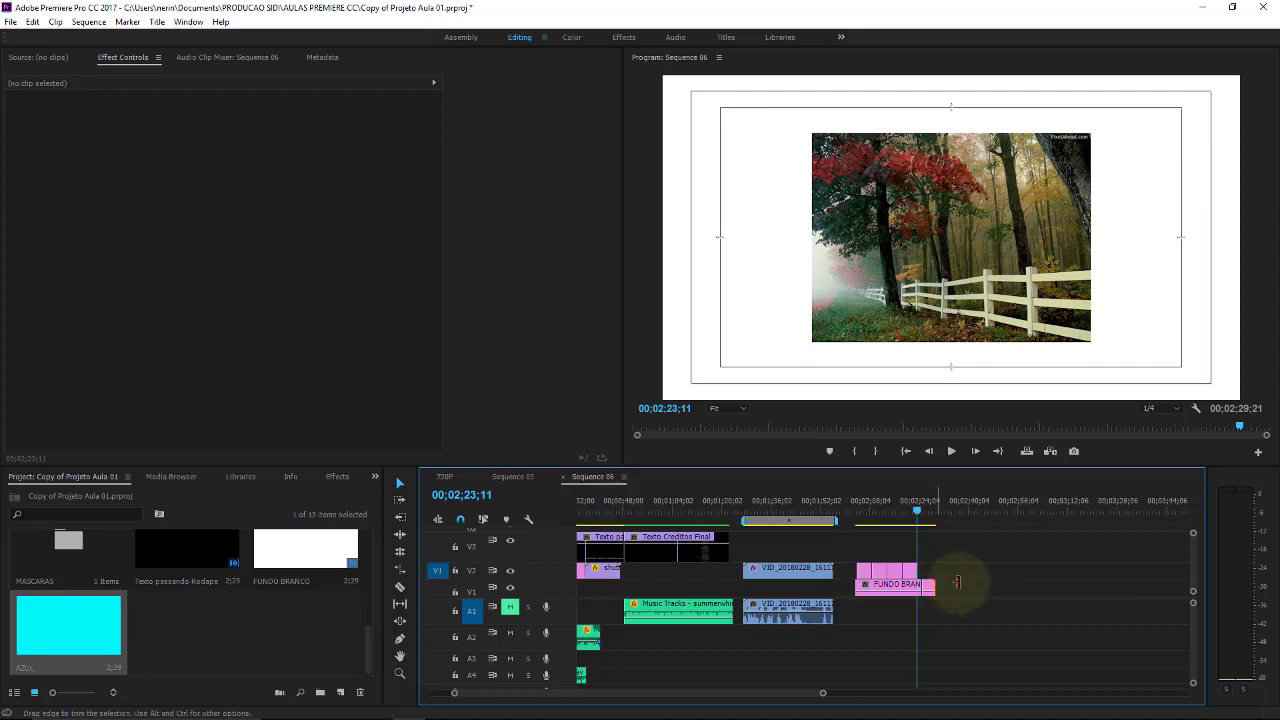
key("ctrl+z")
- Play and scrub through the photos over the cyan AZUL matte
left_click(938, 514)
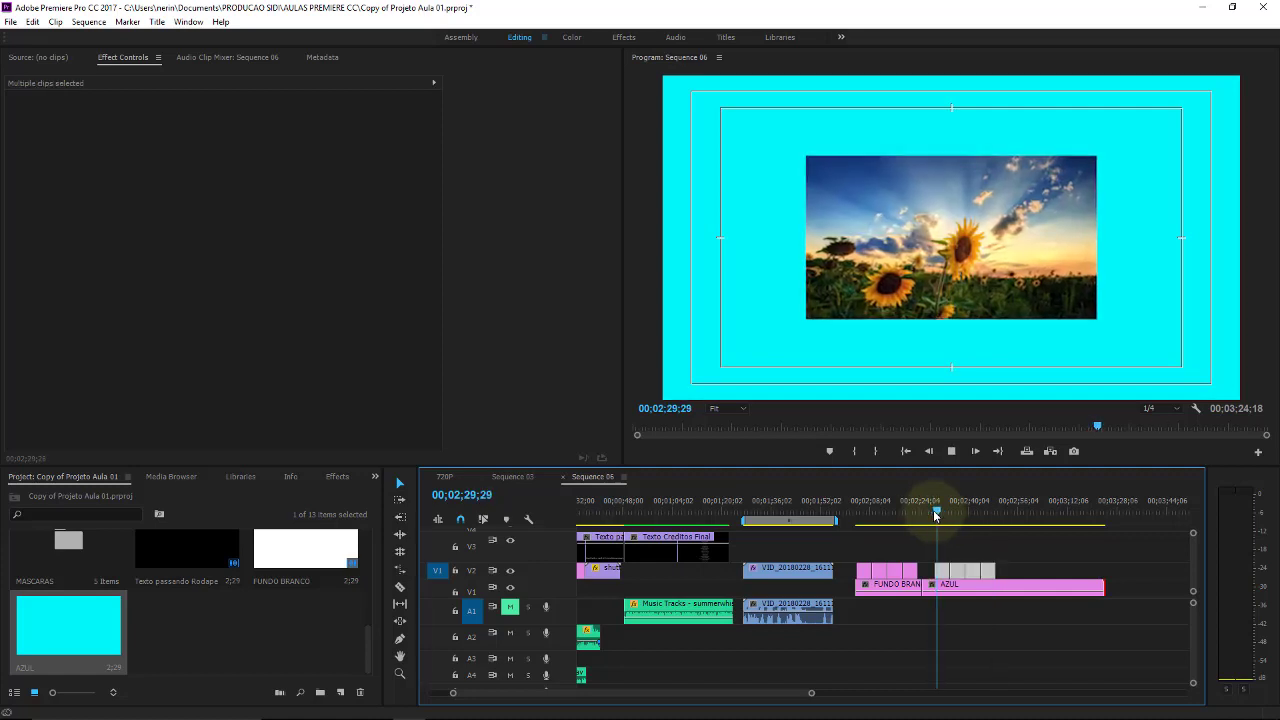
left_click(909, 514)
mouse_move(915, 514)
left_mouse_down()
mouse_move(940, 527)
mouse_move(905, 538)
left_mouse_up()
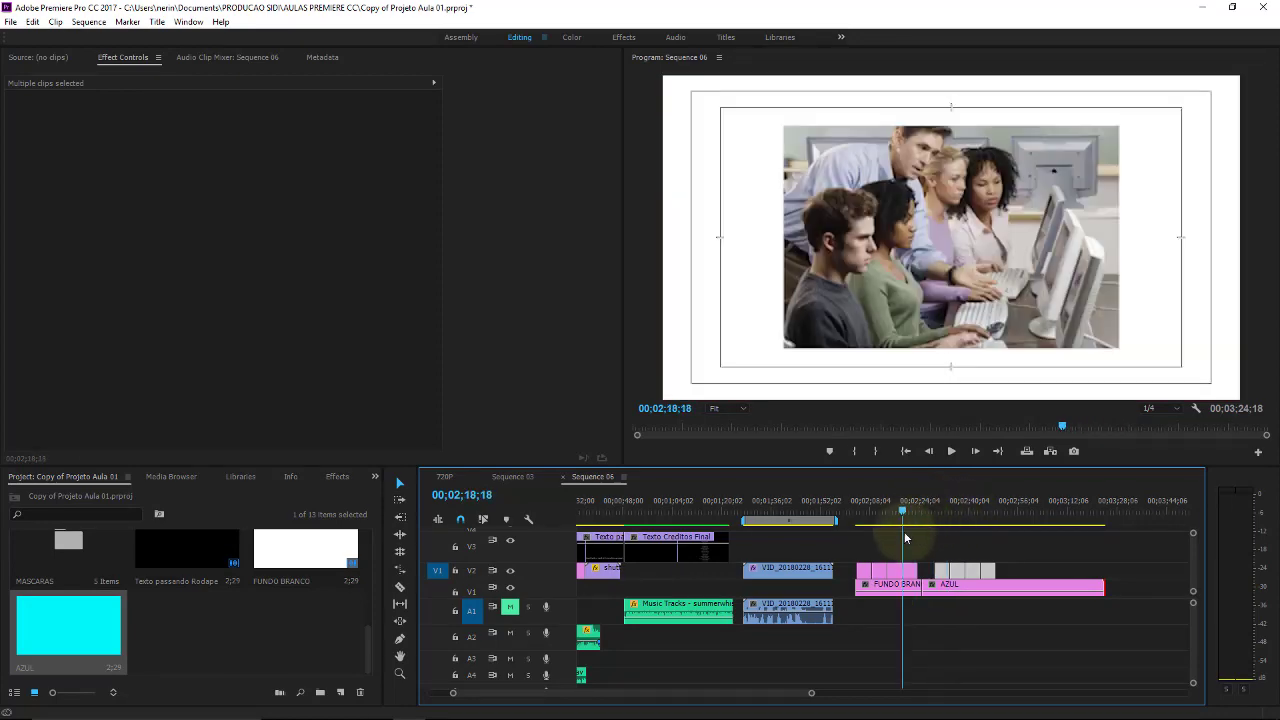